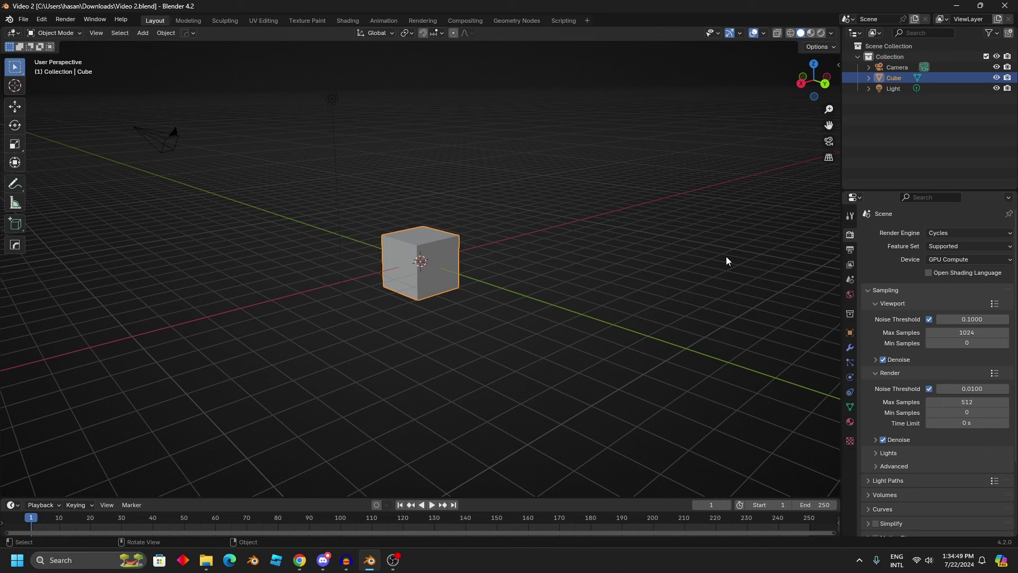
pyautogui.click(27, 21)
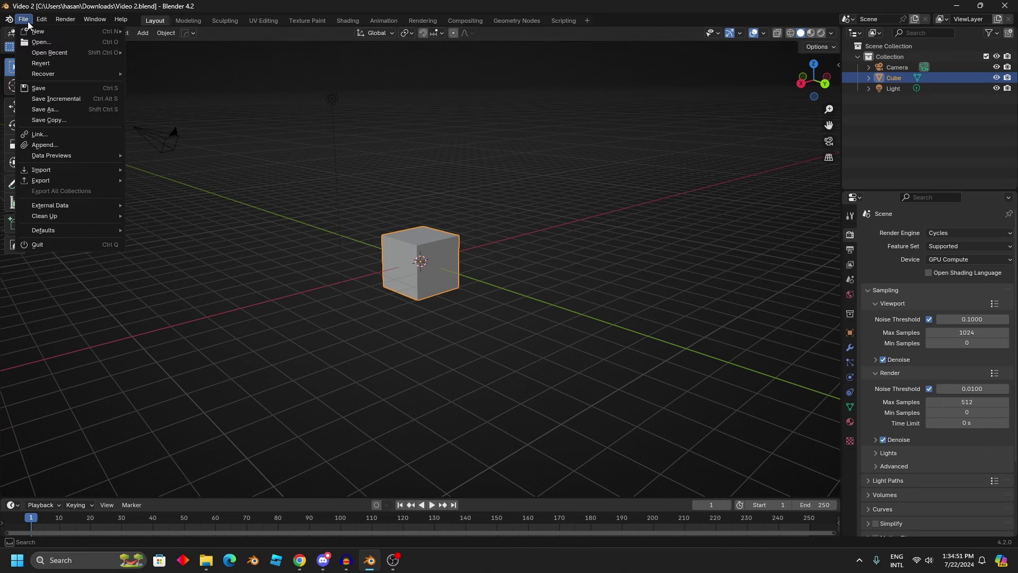
pyautogui.moveTo(105, 228)
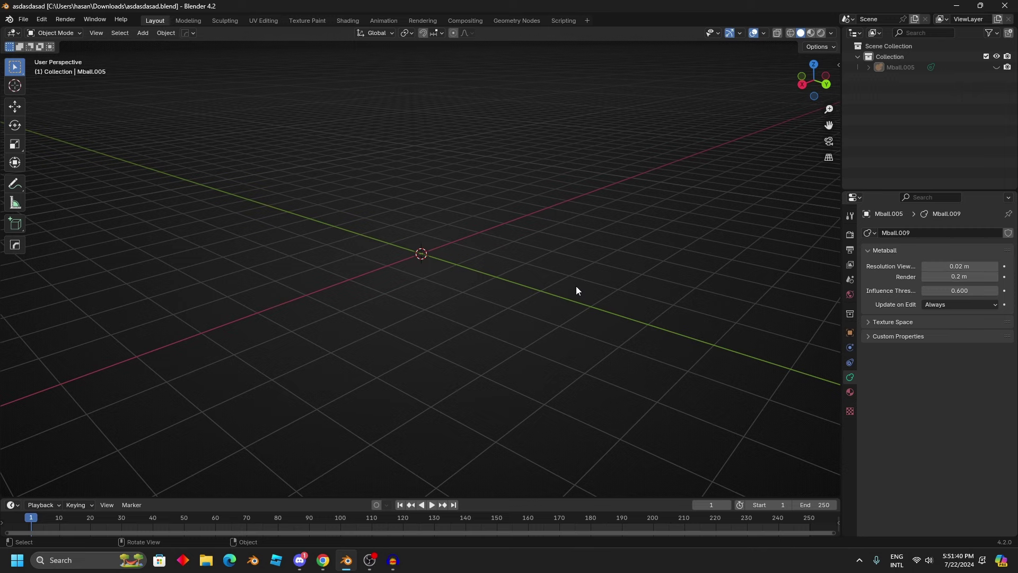
# - Delete the hidden metaball from the collection and add a Ball metaball at the origin
pyautogui.click(902, 67)
pyautogui.press('Delete')
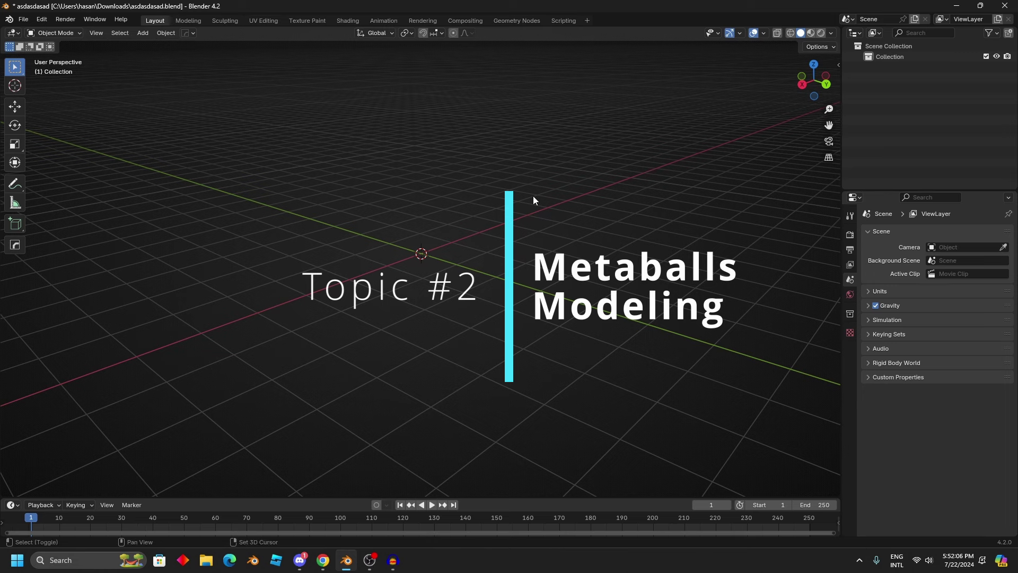
pyautogui.hotkey('shift', 'a')
pyautogui.moveTo(533, 196)
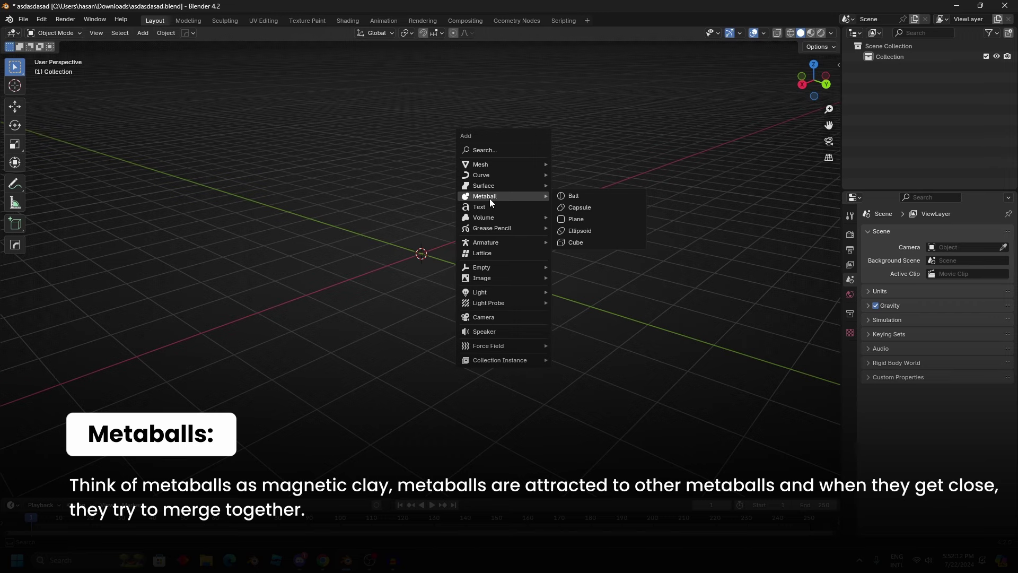
pyautogui.click(587, 196)
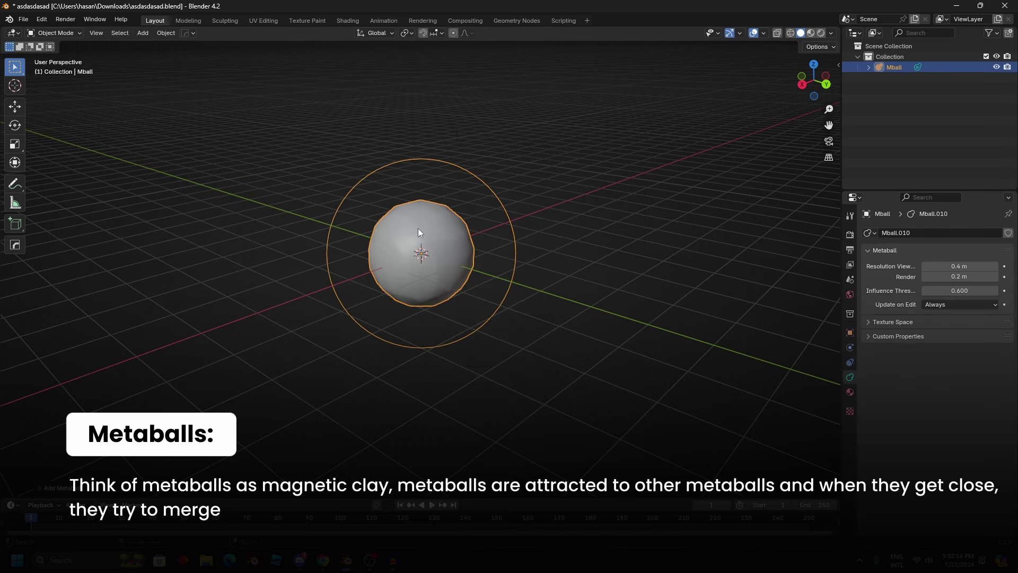
# - Duplicate the ball metaball and place the copy diagonally above and beside the original along Y
pyautogui.moveTo(427, 241); pyautogui.dragTo(507, 225, button='middle')
pyautogui.scroll(2, 509, 232)
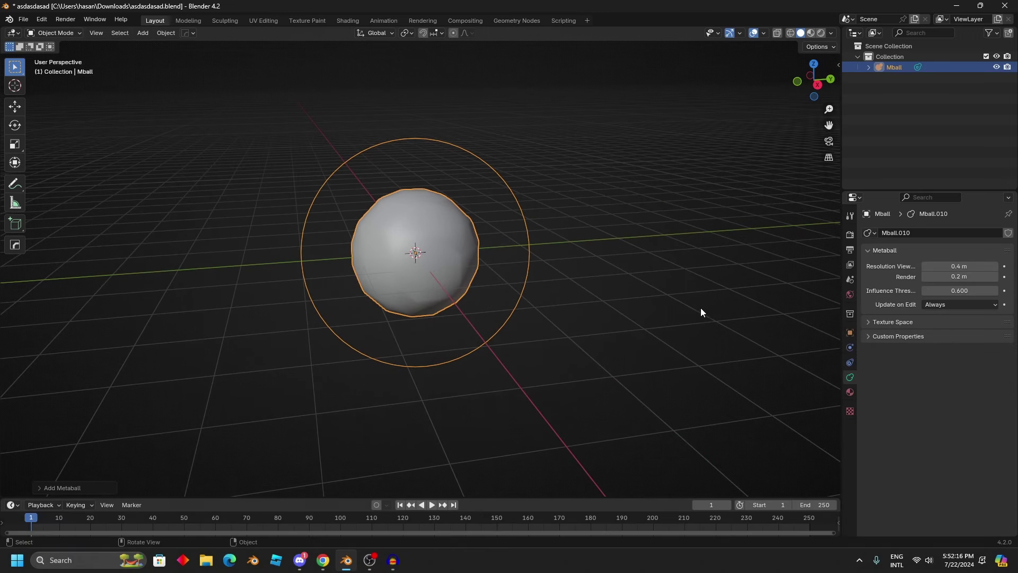
pyautogui.scroll(-3, 584, 257)
pyautogui.moveTo(626, 227); pyautogui.dragTo(598, 232, button='middle')
pyautogui.scroll(3, 599, 231)
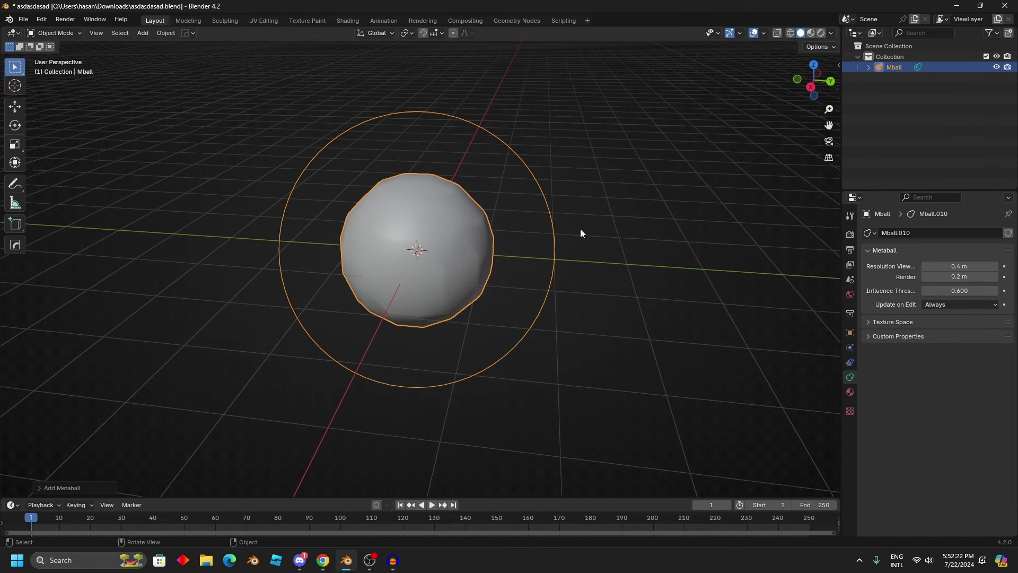
pyautogui.scroll(-3, 580, 228)
pyautogui.moveTo(580, 228); pyautogui.dragTo(538, 215, button='middle')
pyautogui.scroll(3, 538, 214)
pyautogui.hotkey('shift', 'd')
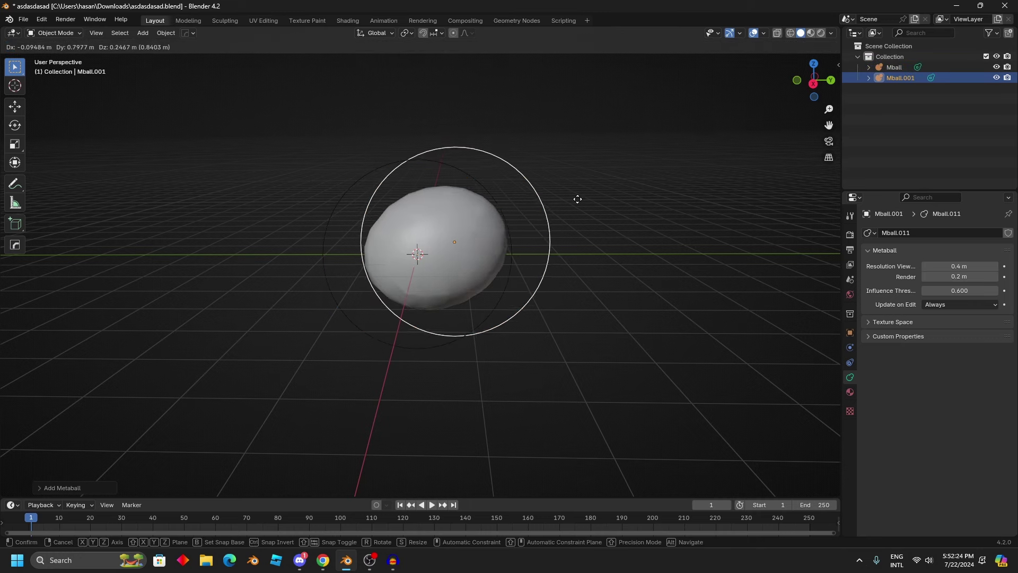
pyautogui.click(654, 143)
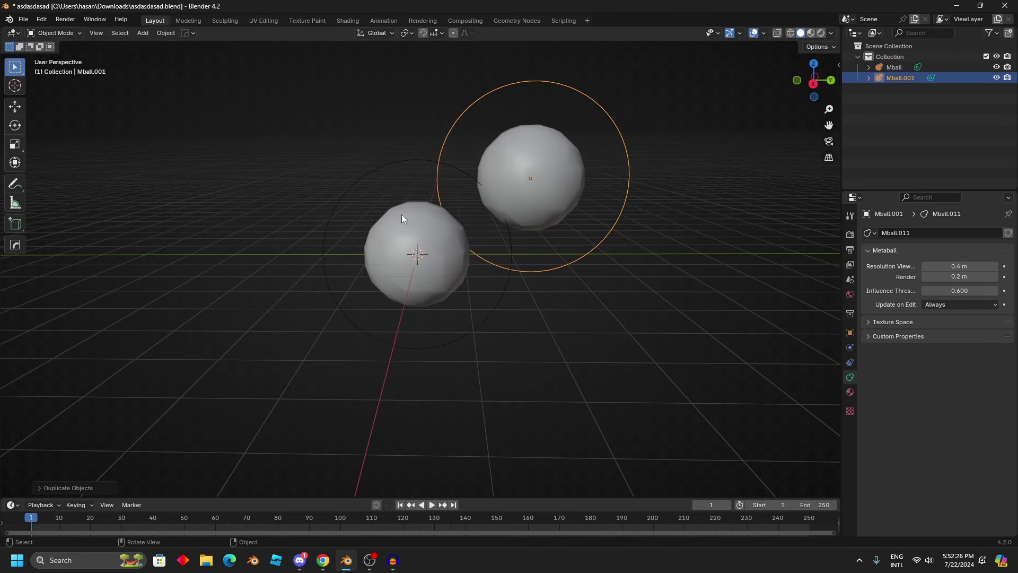
# - Reposition the duplicate metaball near the original, just short of the distance where the two surfaces join
pyautogui.press('g')
pyautogui.click(622, 190)
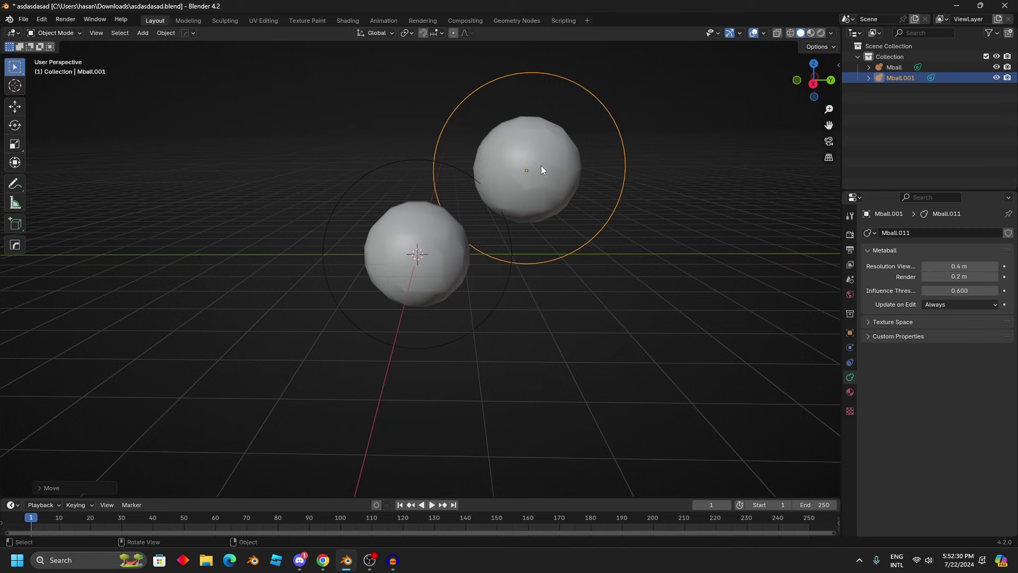
pyautogui.press('g')
pyautogui.click(634, 157)
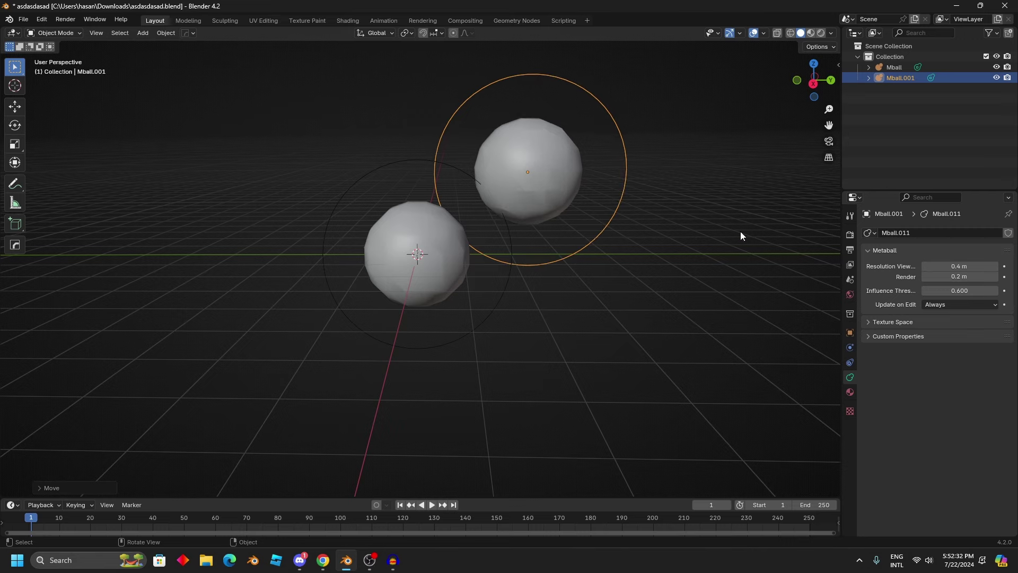
pyautogui.press('g')
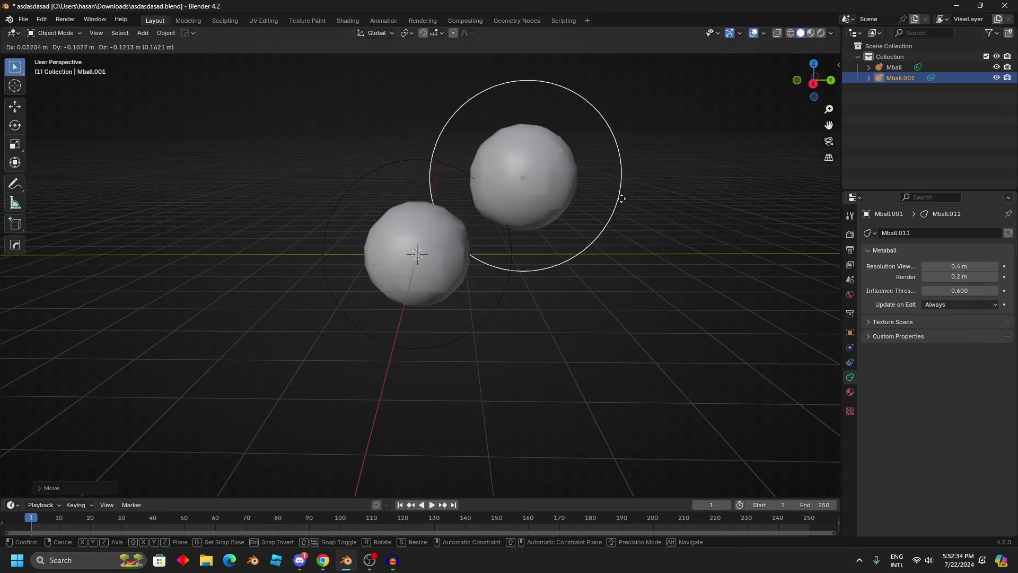
pyautogui.click(626, 190)
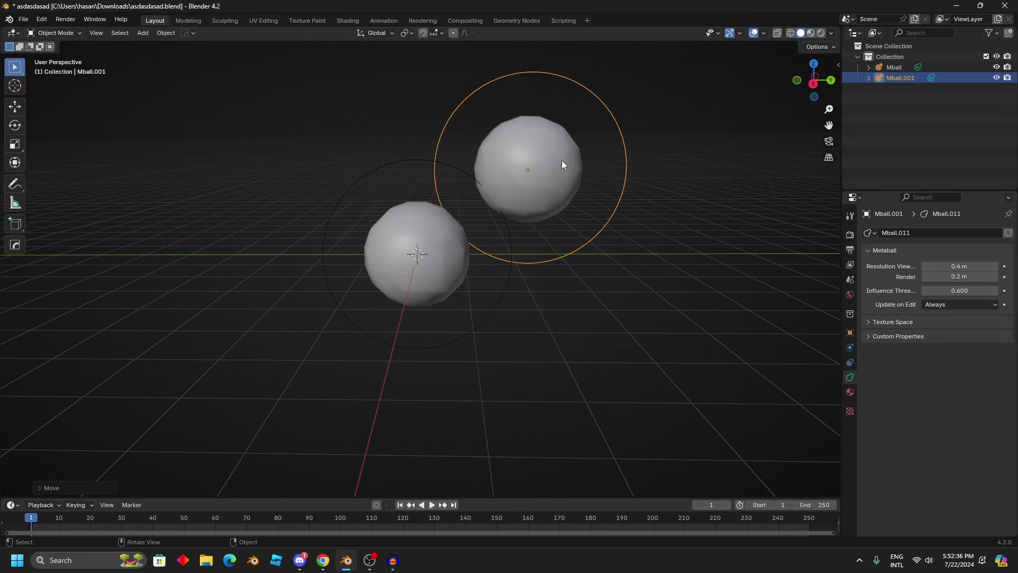
# - Move the duplicate metaball close enough to merge with the original, then pull it well away again
pyautogui.press('g')
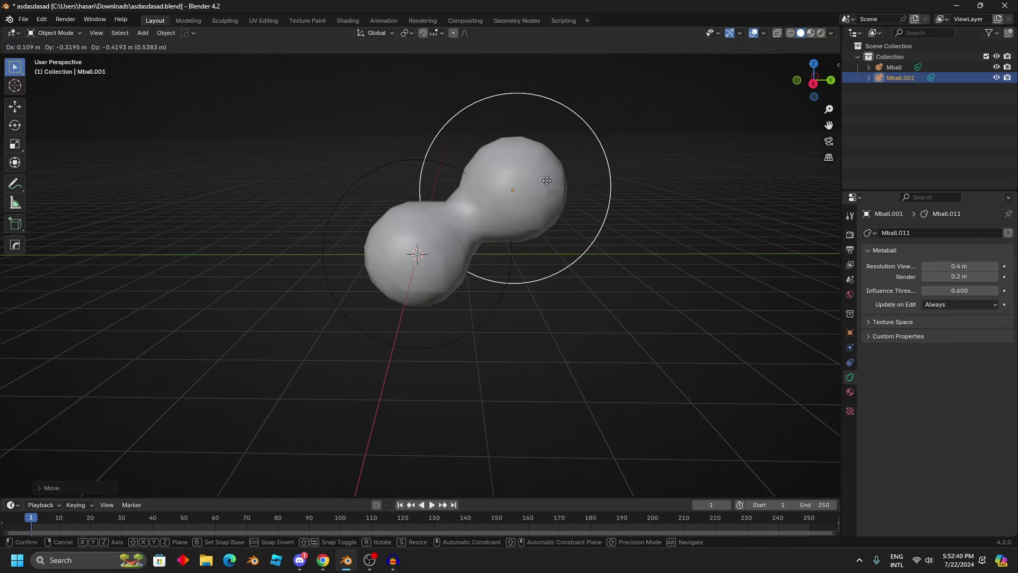
pyautogui.click(548, 179)
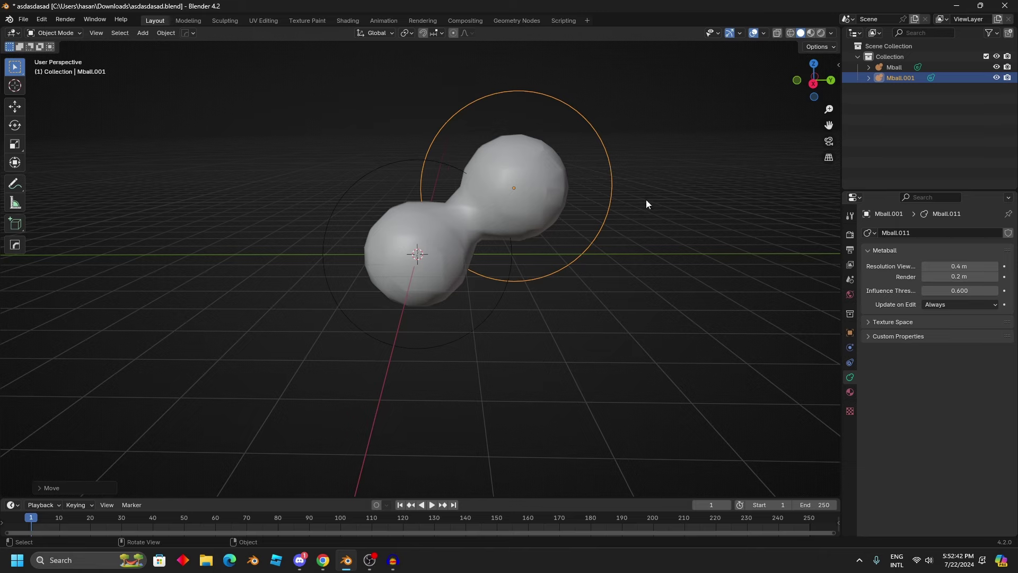
pyautogui.press('g')
pyautogui.click(612, 195)
pyautogui.press('g')
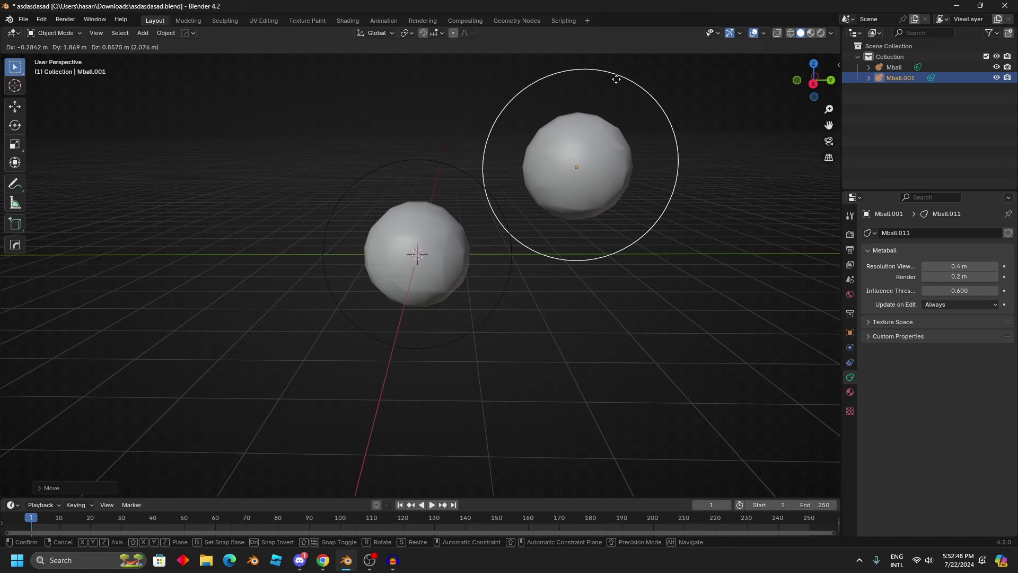
pyautogui.click(618, 87)
# - Delete the duplicate metaball and keep only the original ball, undoing the extra deletion
pyautogui.moveTo(622, 95); pyautogui.dragTo(570, 167, button='middle')
pyautogui.scroll(5, 570, 167)
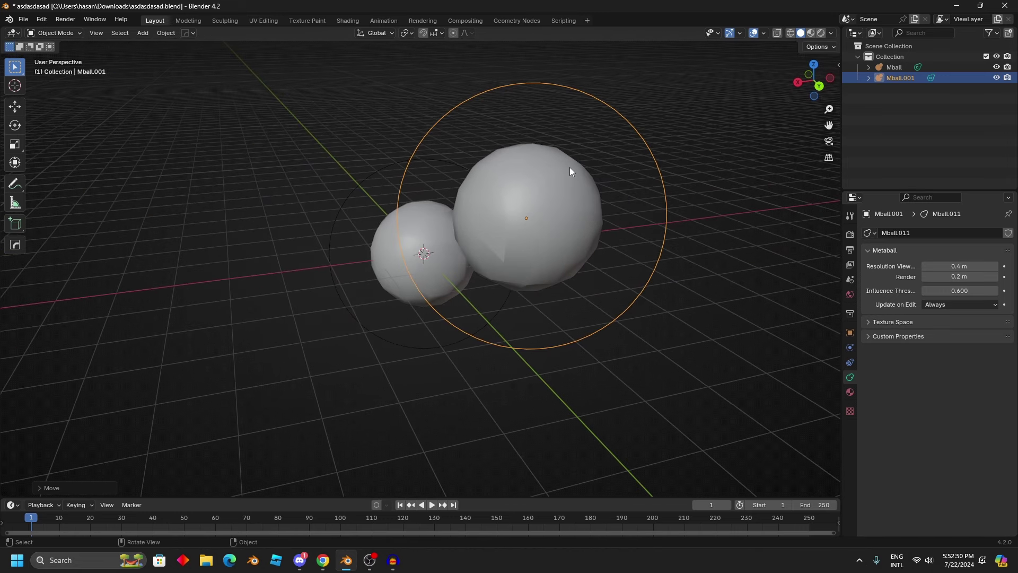
pyautogui.scroll(2, 571, 165)
pyautogui.scroll(-2, 570, 164)
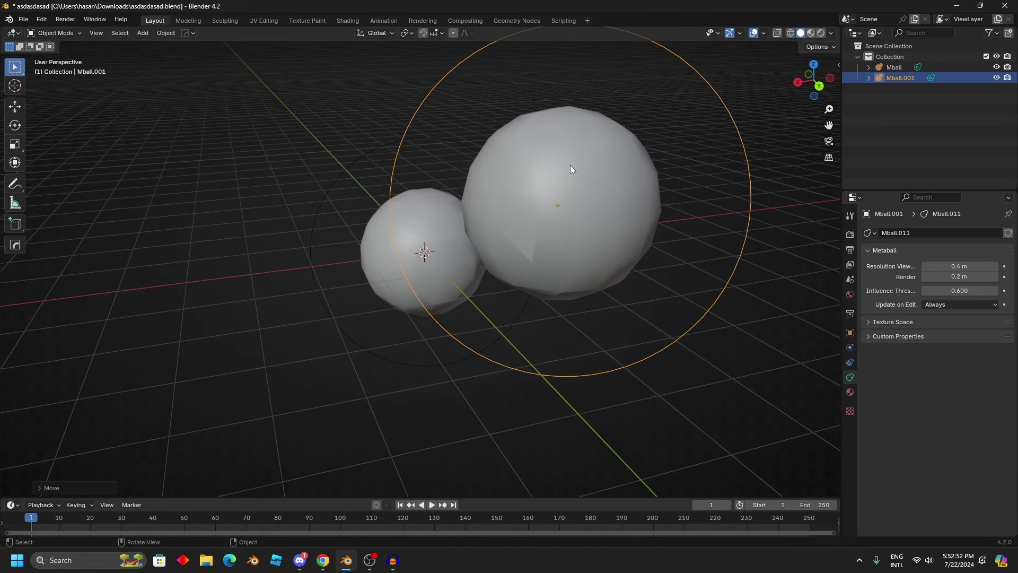
pyautogui.scroll(-2, 571, 165)
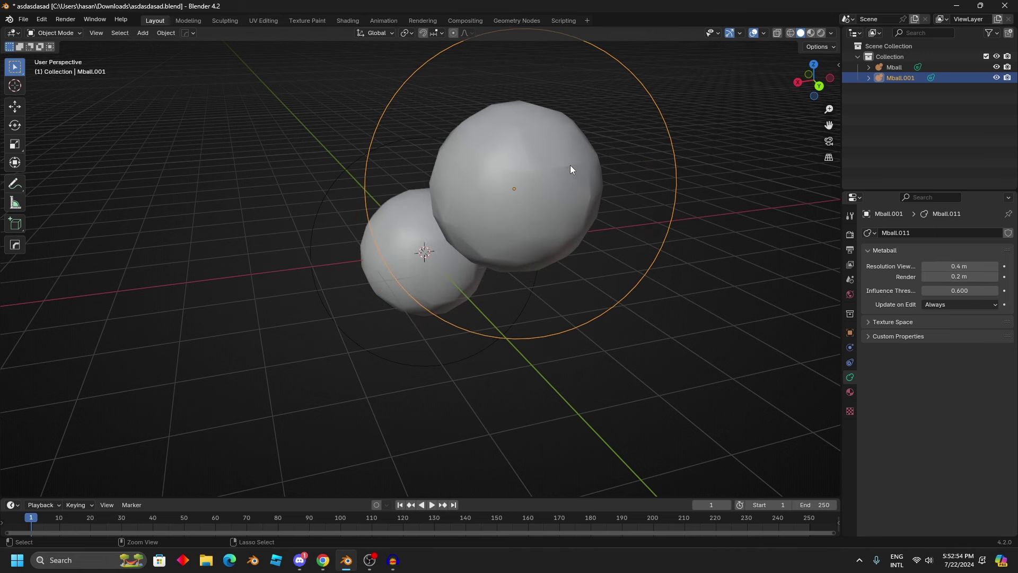
pyautogui.press('Delete')
pyautogui.press('a')
pyautogui.press('Delete')
pyautogui.hotkey('ctrl', 'z')
# - Set the ball metaball's viewport resolution to 0.02 m and deselect the ball
pyautogui.moveTo(424, 218); pyautogui.dragTo(578, 216, button='middle')
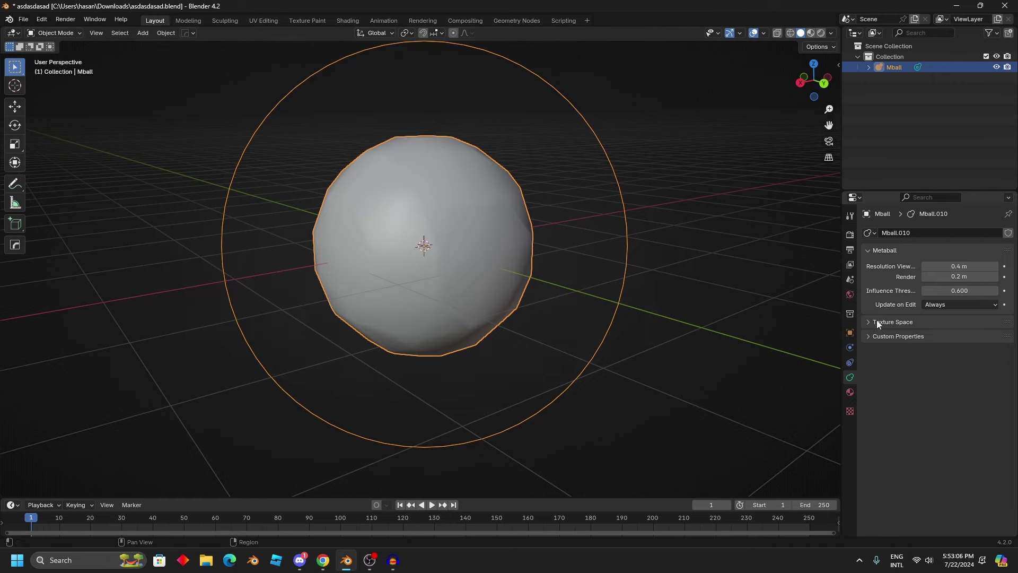
pyautogui.click(971, 267)
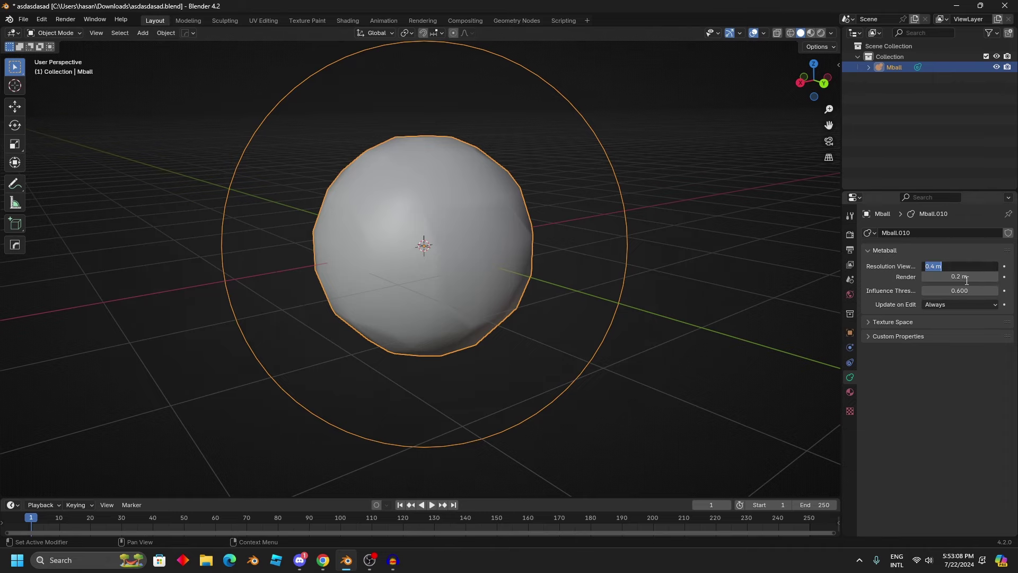
pyautogui.write('0.02')
pyautogui.press('Return')
pyautogui.scroll(-2, 609, 223)
pyautogui.click(564, 232)
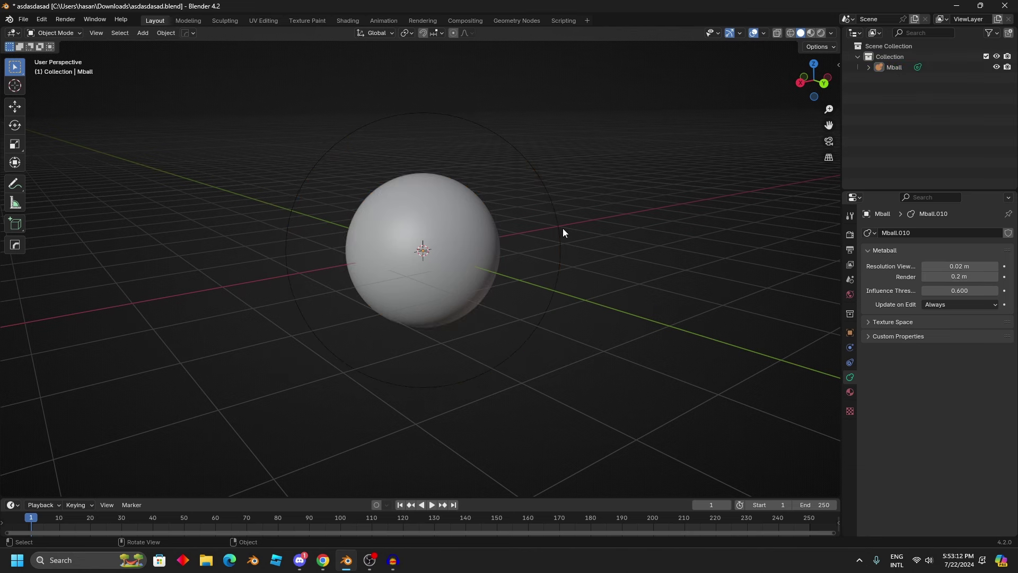
# - Add a Cube metaball and move it along the Y direction to sit beside the ball
pyautogui.moveTo(564, 231); pyautogui.dragTo(511, 161, button='middle')
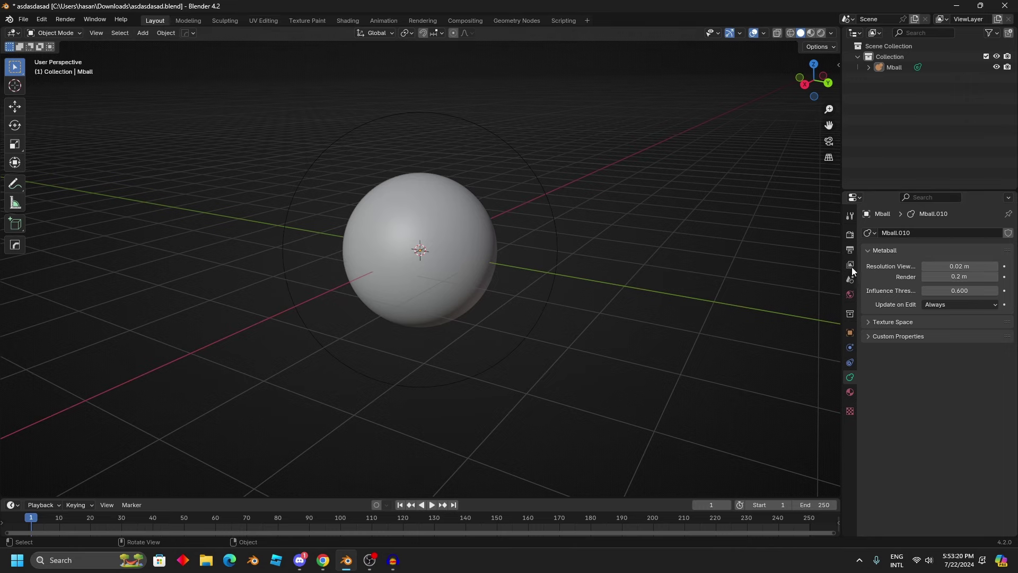
pyautogui.scroll(1, 456, 241)
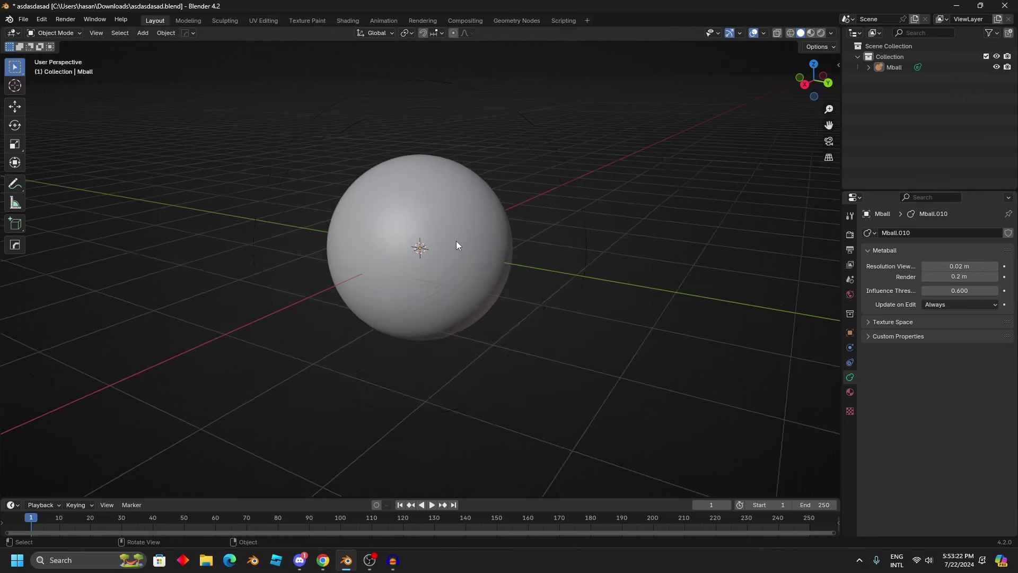
pyautogui.moveTo(457, 239); pyautogui.dragTo(501, 194, button='middle')
pyautogui.click(516, 225)
pyautogui.scroll(-2, 517, 222)
pyautogui.scroll(3, 500, 192)
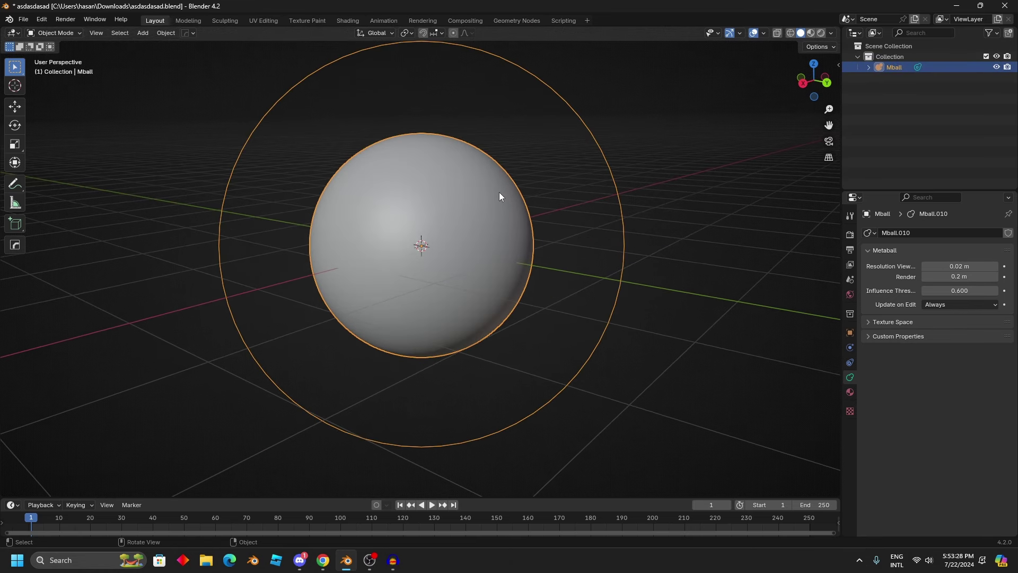
pyautogui.hotkey('shift', 'a')
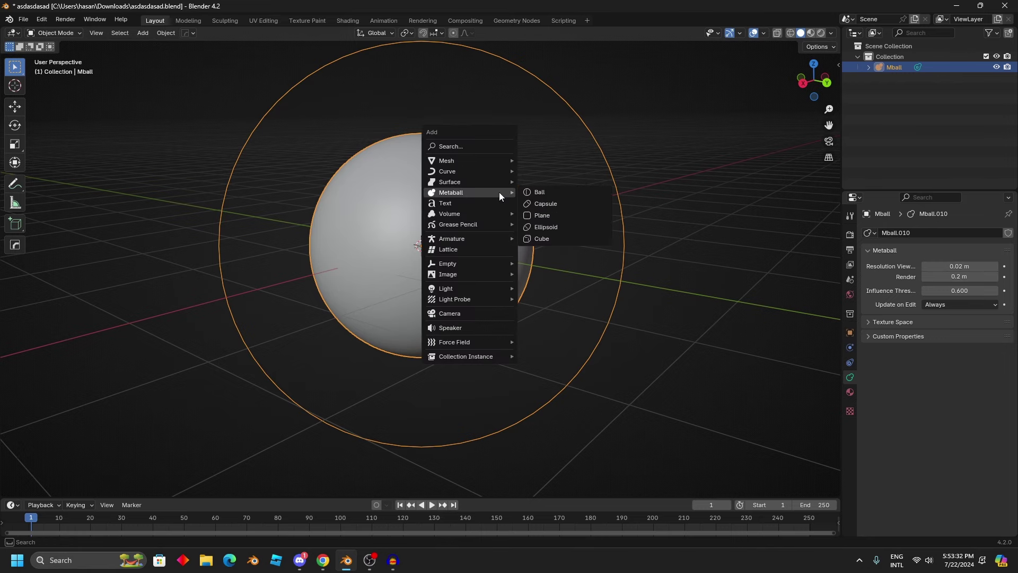
pyautogui.click(542, 238)
pyautogui.scroll(-4, 424, 184)
pyautogui.press('g')
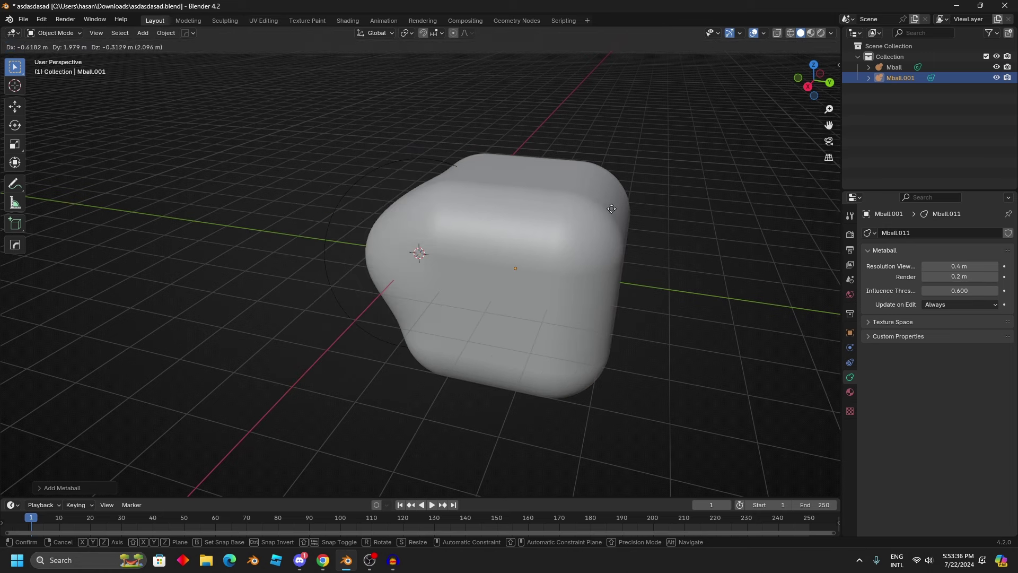
pyautogui.click(609, 230)
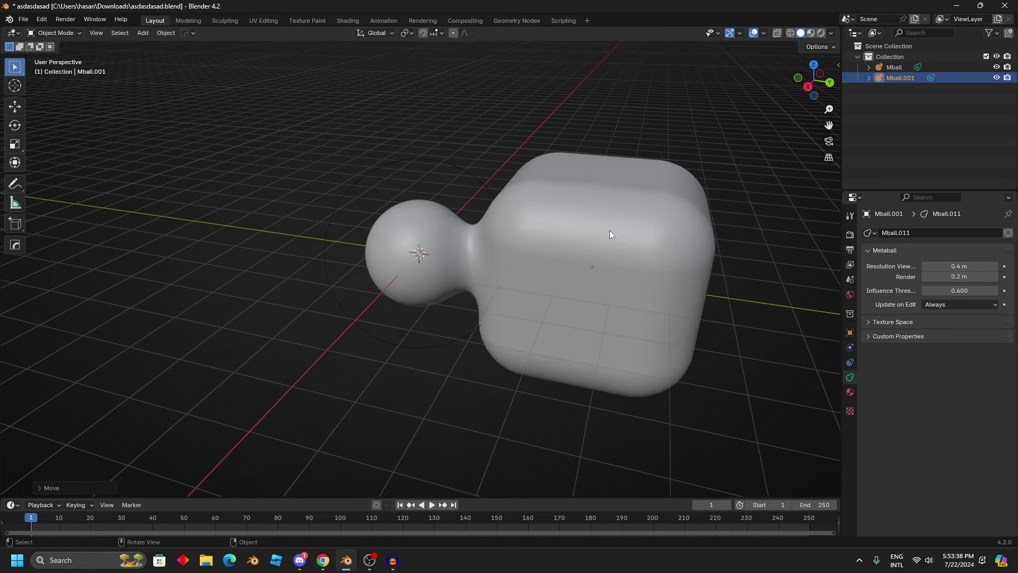
# - Scale the cube metaball down in Object Mode, then shrink its element radius to about 0.36 m in Edit Mode
pyautogui.press('s')
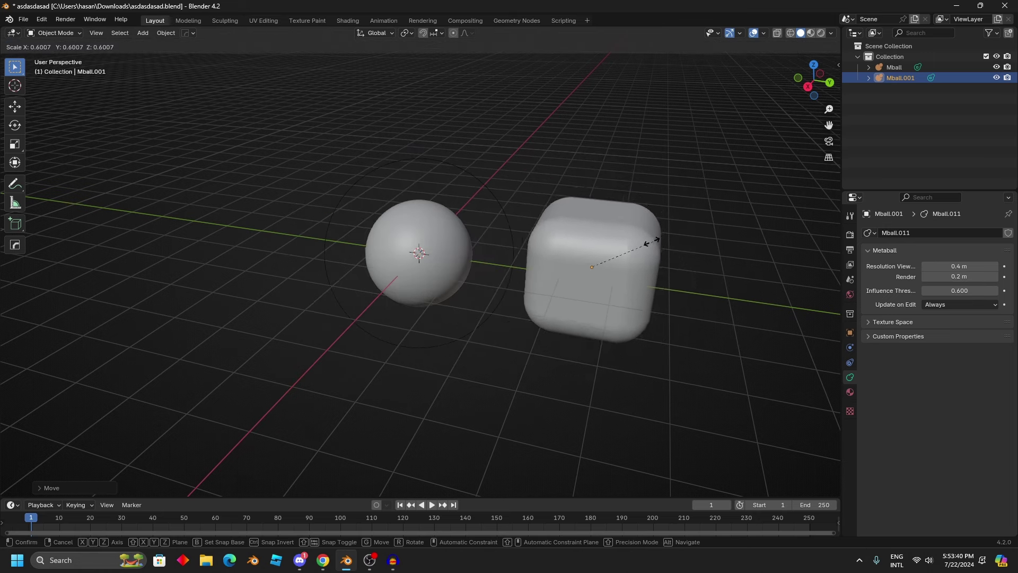
pyautogui.click(681, 233)
pyautogui.press('Tab')
pyautogui.press('s')
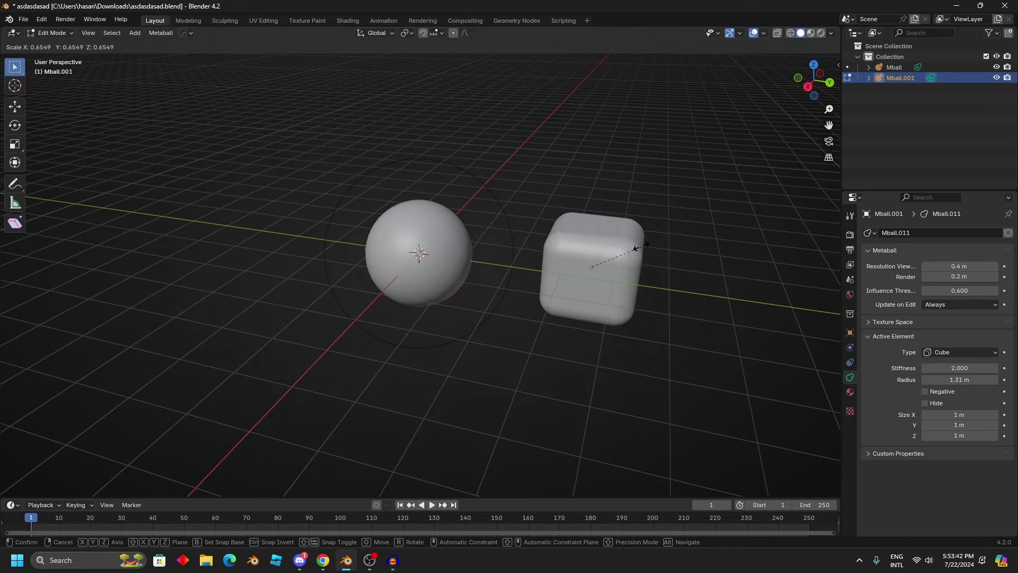
pyautogui.click(608, 258)
pyautogui.press('Tab')
# - Move the cube metaball against the ball's side so that the two shapes overlap and merge
pyautogui.press('g')
pyautogui.click(606, 268)
pyautogui.moveTo(606, 268); pyautogui.dragTo(562, 270, button='middle')
pyautogui.press('g')
pyautogui.click(610, 228)
pyautogui.press('g')
pyautogui.click(691, 203)
pyautogui.scroll(4, 475, 269)
pyautogui.moveTo(476, 269); pyautogui.dragTo(524, 234, button='middle')
# - Make the cube metaball element negative and set its viewport resolution to 0.03 m
pyautogui.press('Tab')
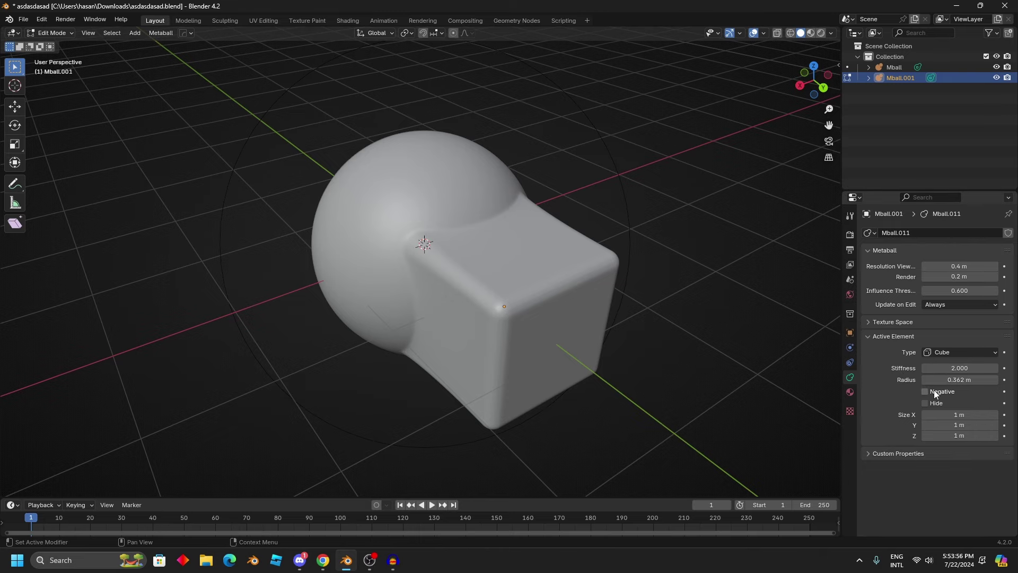
pyautogui.click(926, 392)
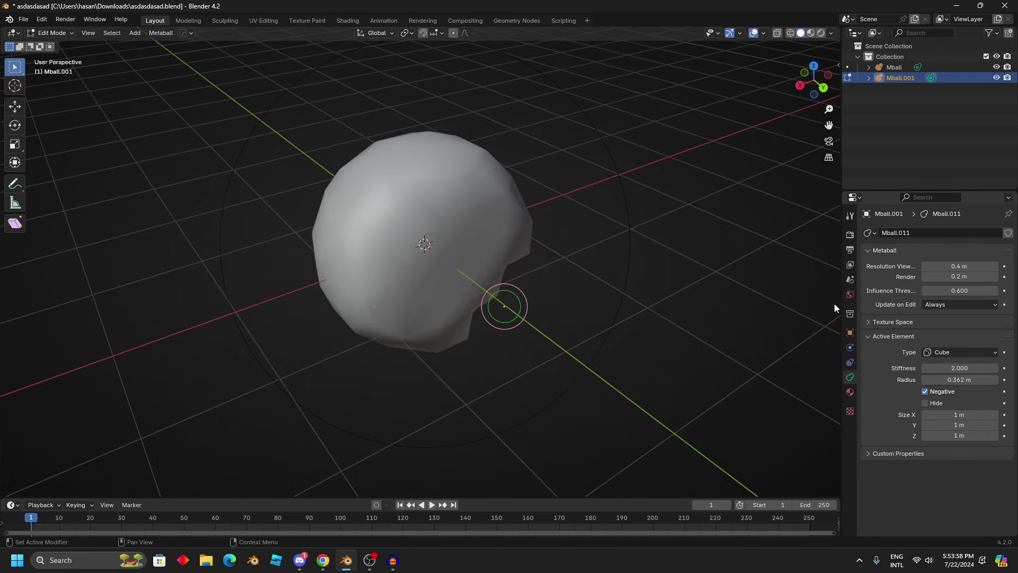
pyautogui.press('Tab')
pyautogui.moveTo(603, 256); pyautogui.dragTo(444, 189, button='middle')
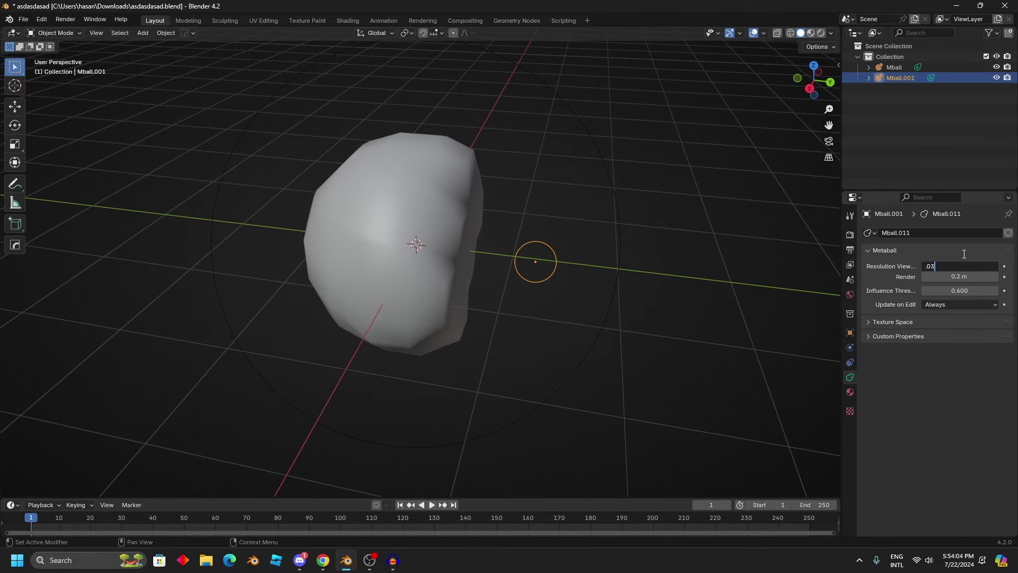
pyautogui.press('Return')
# - Move the negative cube element toward the ball in Edit Mode so it cuts into the ball's side
pyautogui.press('Tab')
pyautogui.moveTo(596, 288)
pyautogui.mouseDown(button='middle')
pyautogui.moveTo(502, 266)
pyautogui.moveTo(587, 291)
pyautogui.mouseUp(button='middle')
pyautogui.press('s')
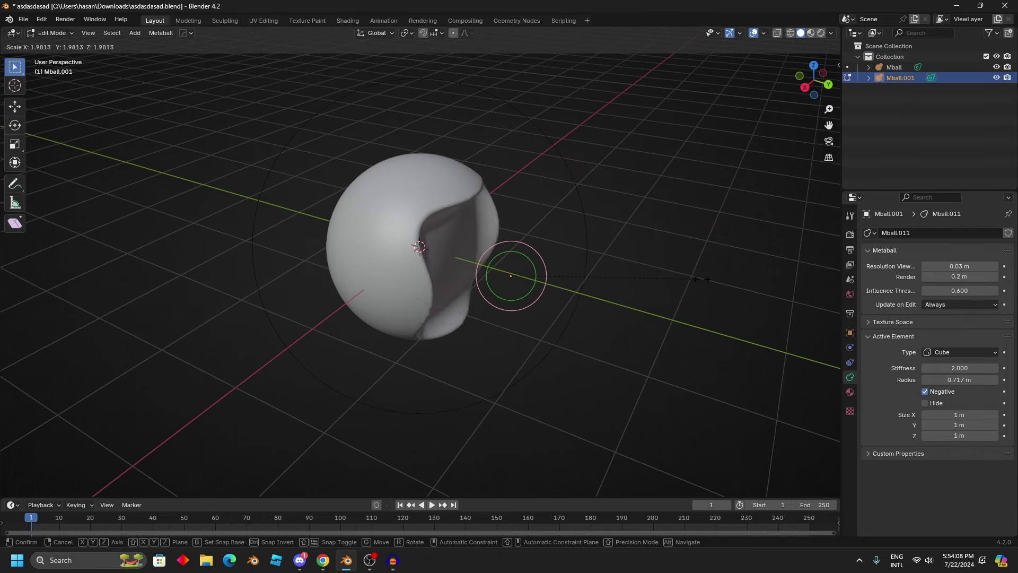
pyautogui.press('Escape')
pyautogui.moveTo(609, 245); pyautogui.dragTo(562, 265, button='middle')
pyautogui.press('g')
pyautogui.click(442, 279)
# - Stretch the negative cube element along the X axis to a size of about 2.66 m
pyautogui.press('Tab')
pyautogui.press('Tab')
pyautogui.press('s')
pyautogui.press('x')
pyautogui.click(793, 269)
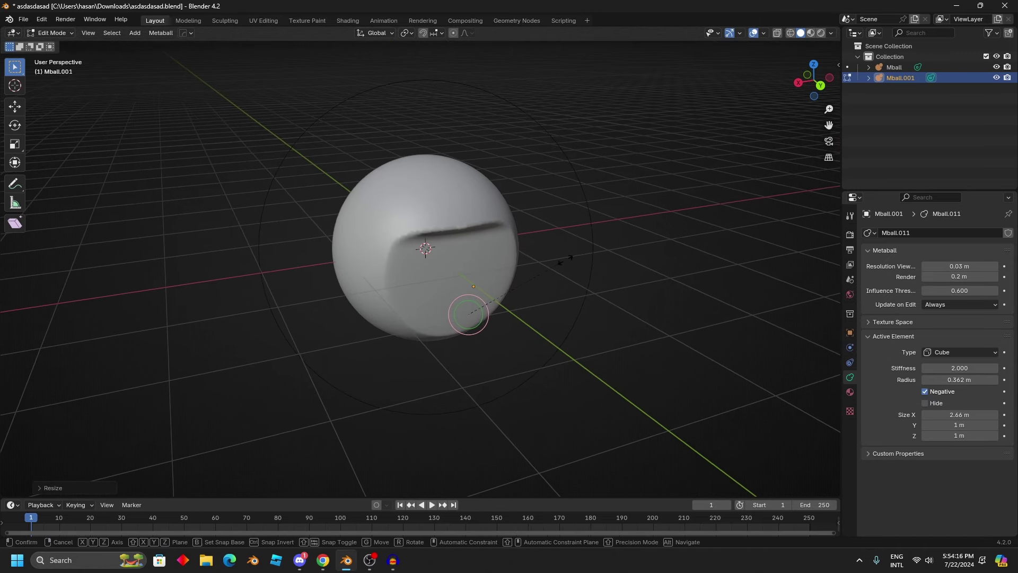
# - Stretch the negative cube element along Z to about 2.21 m and shift it along the Y axis
pyautogui.press('s')
pyautogui.press('z')
pyautogui.click(637, 215)
pyautogui.press('g')
pyautogui.press('x')
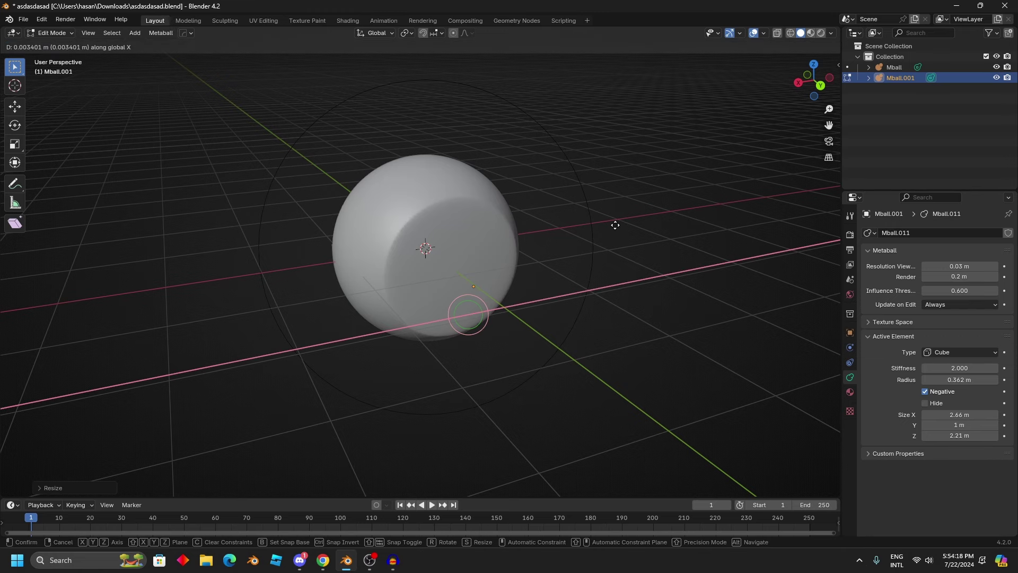
pyautogui.press('y')
pyautogui.click(614, 221)
# - Adjust the negative cube's position along Y and duplicate it along Y to carve the opposite side of the ball
pyautogui.moveTo(536, 237); pyautogui.dragTo(591, 248, button='middle')
pyautogui.scroll(-1, 590, 247)
pyautogui.press('g')
pyautogui.press('z')
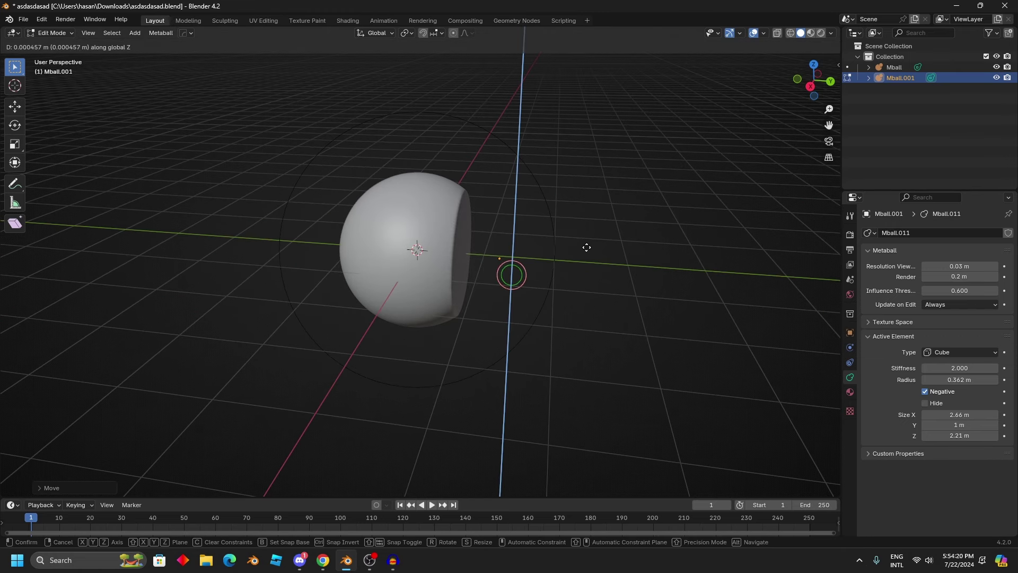
pyautogui.press('z')
pyautogui.press('x')
pyautogui.press('y')
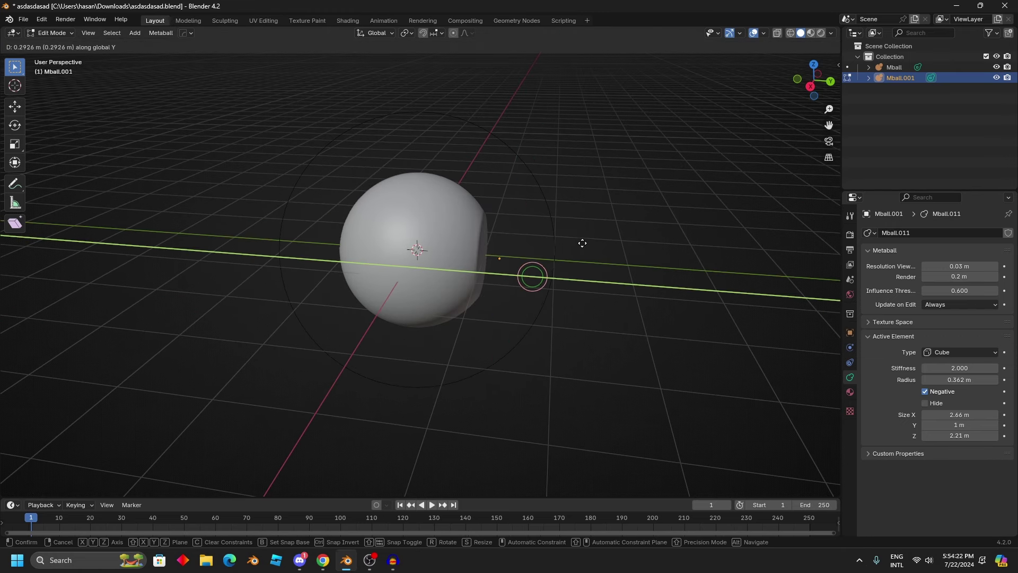
pyautogui.moveTo(575, 243); pyautogui.dragTo(603, 239, button='middle')
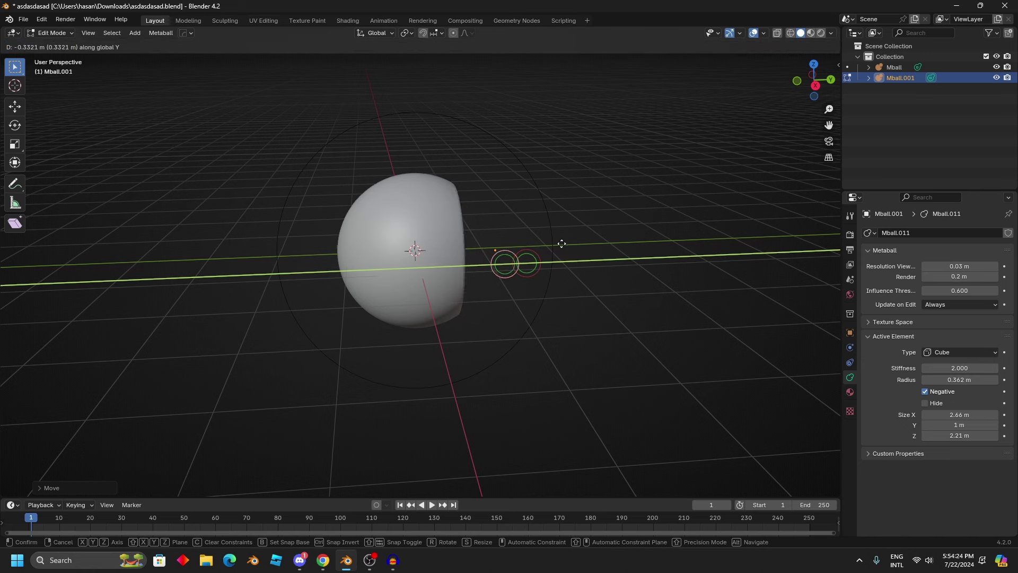
pyautogui.click(378, 242)
# - Duplicate the negative cube element upward and centre it above the ball to carve the ball's top
pyautogui.moveTo(438, 241); pyautogui.dragTo(446, 254, button='middle')
pyautogui.hotkey('shift', 'd')
pyautogui.press('z')
pyautogui.click(456, 140)
pyautogui.press('g')
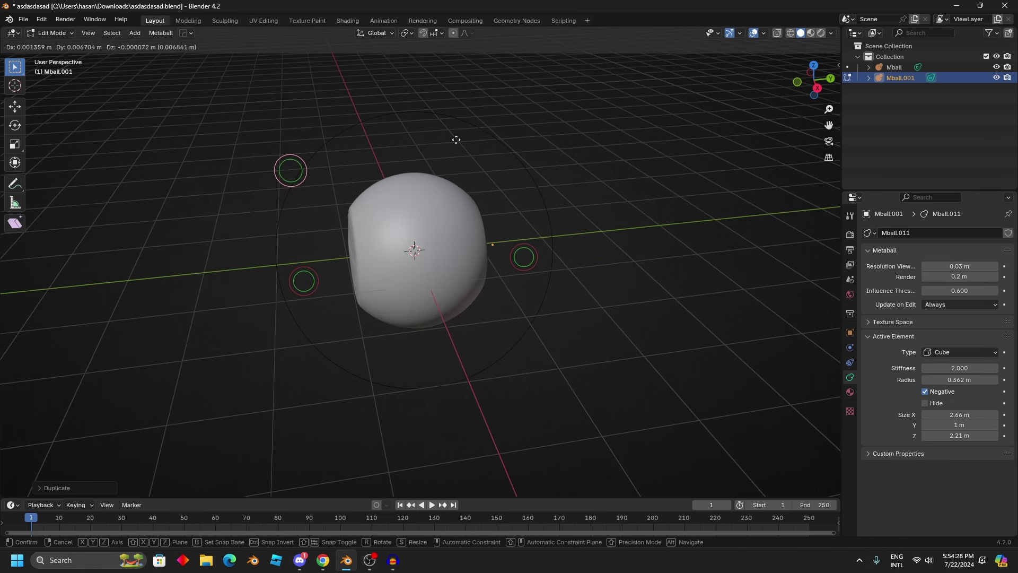
pyautogui.press('x')
pyautogui.press('y')
pyautogui.click(579, 126)
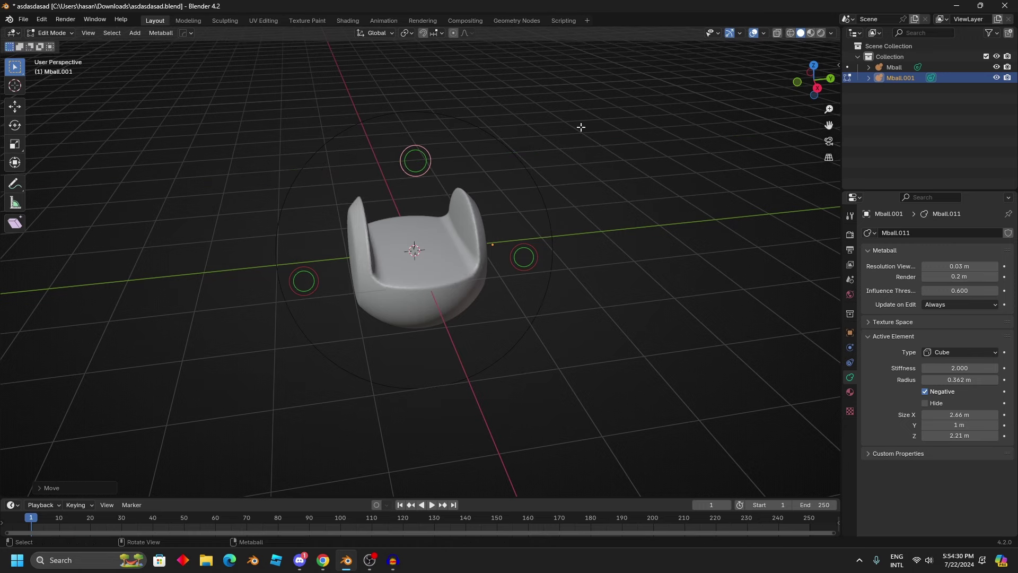
pyautogui.press('g')
pyautogui.press('z')
pyautogui.click(578, 85)
# - Stretch the negative cube above the ball along the X axis to a size of about 3.71 m
pyautogui.moveTo(578, 85); pyautogui.dragTo(534, 151, button='middle')
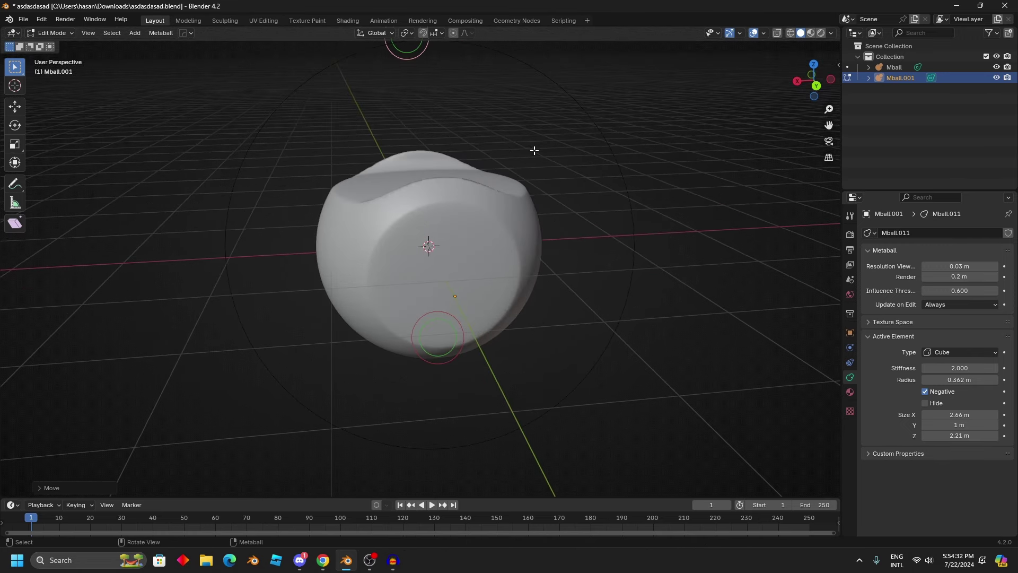
pyautogui.press('s')
pyautogui.press('x')
pyautogui.click(619, 175)
# - Duplicate the upper negative cube straight down along Z to below the ball, carving the ball's underside
pyautogui.moveTo(618, 175); pyautogui.dragTo(653, 166, button='middle')
pyautogui.press('g')
pyautogui.press('z')
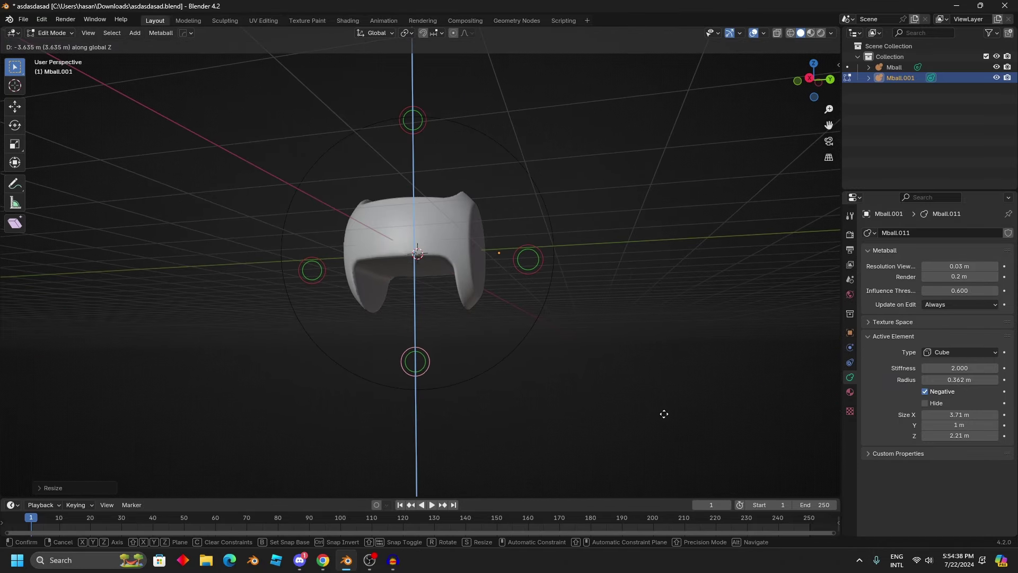
pyautogui.click(652, 439)
pyautogui.moveTo(589, 305); pyautogui.dragTo(507, 265, button='middle')
# - Add an ellipsoid metaball element, move it out along the ball's X side, and make it negative
pyautogui.hotkey('shift', 'a')
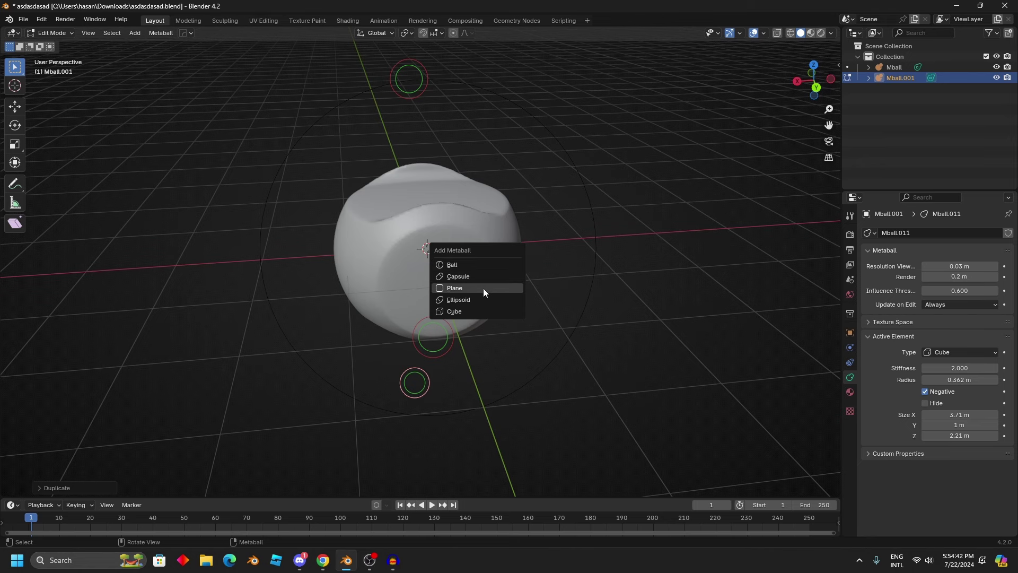
pyautogui.click(455, 300)
pyautogui.press('g')
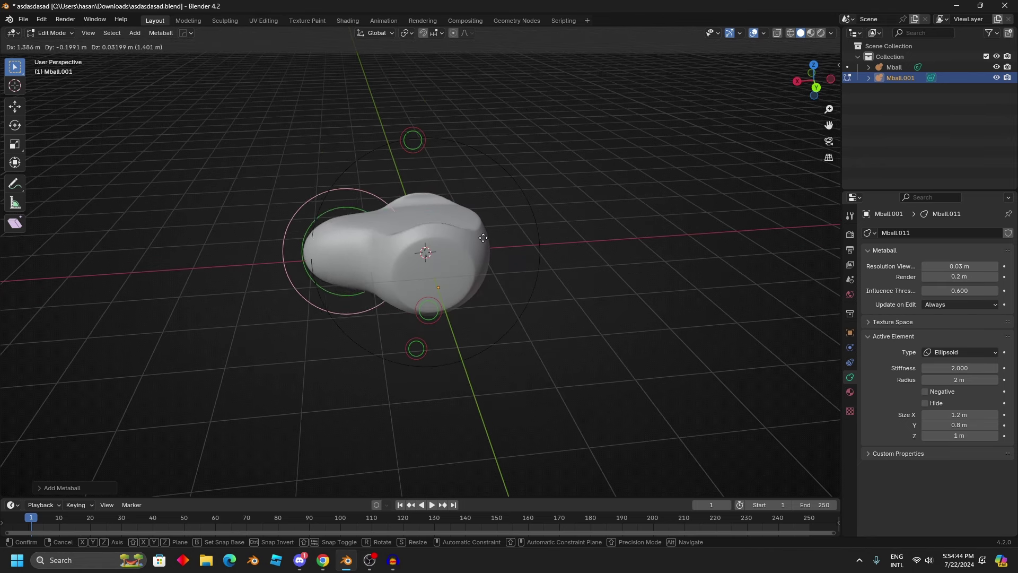
pyautogui.click(448, 242)
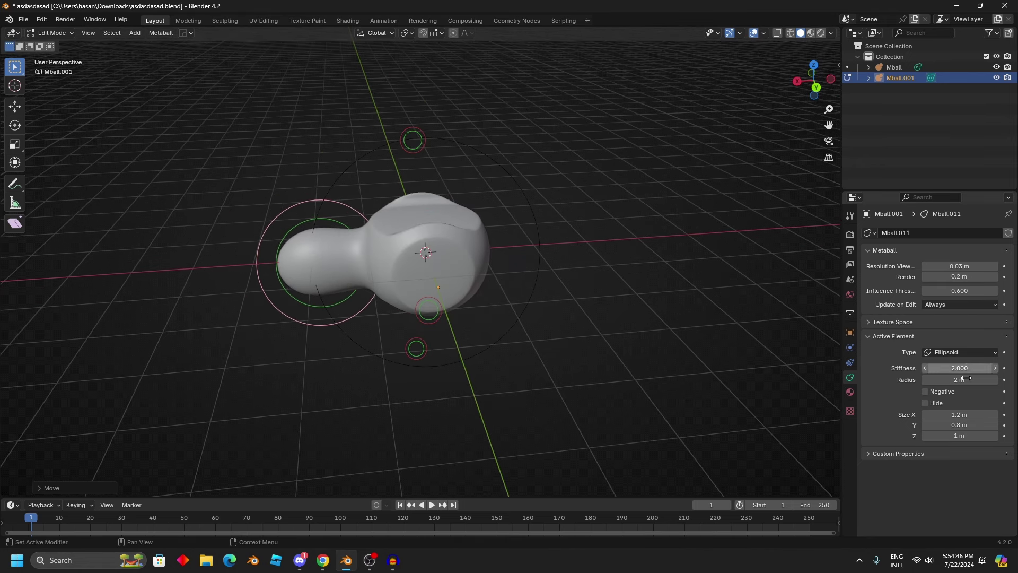
pyautogui.click(926, 392)
# - Shrink the negative ellipsoid to a radius of about 1.19 m and position it against the ball's X side to carve a round hollow
pyautogui.moveTo(494, 218); pyautogui.dragTo(539, 212, button='middle')
pyautogui.press('g')
pyautogui.press('x')
pyautogui.click(539, 222)
pyautogui.press('s')
pyautogui.click(494, 236)
pyautogui.press('g')
pyautogui.click(552, 198)
# - Stretch the negative ellipsoid along X and refine its overall scale and X position to shape the hollow
pyautogui.press('s')
pyautogui.press('x')
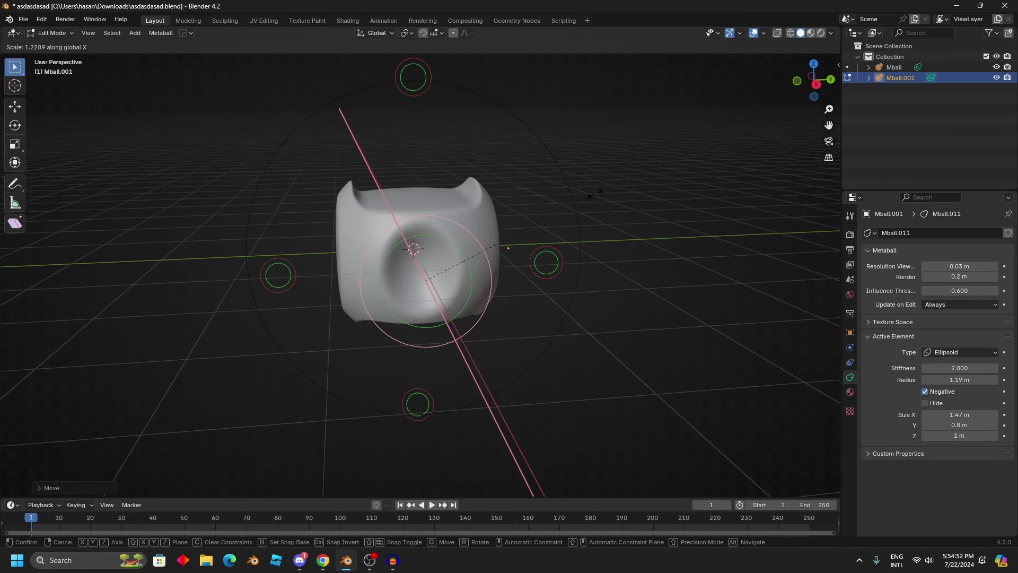
pyautogui.click(609, 207)
pyautogui.scroll(3, 541, 212)
pyautogui.moveTo(610, 207); pyautogui.dragTo(536, 210, button='middle')
pyautogui.press('s')
pyautogui.click(414, 227)
pyautogui.press('g')
pyautogui.press('x')
pyautogui.click(537, 210)
pyautogui.press('s')
pyautogui.click(557, 177)
# - Return to Object Mode, select the carved metaball, and convert it to a mesh
pyautogui.press('Tab')
pyautogui.click(507, 205)
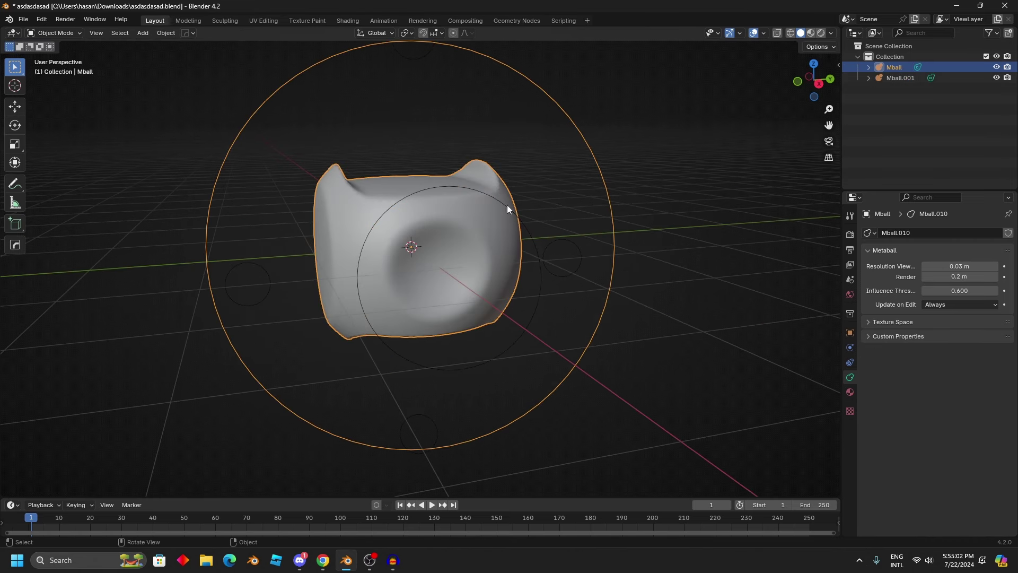
pyautogui.click(511, 208)
pyautogui.click(494, 229)
pyautogui.rightClick(574, 122)
pyautogui.moveTo(575, 122)
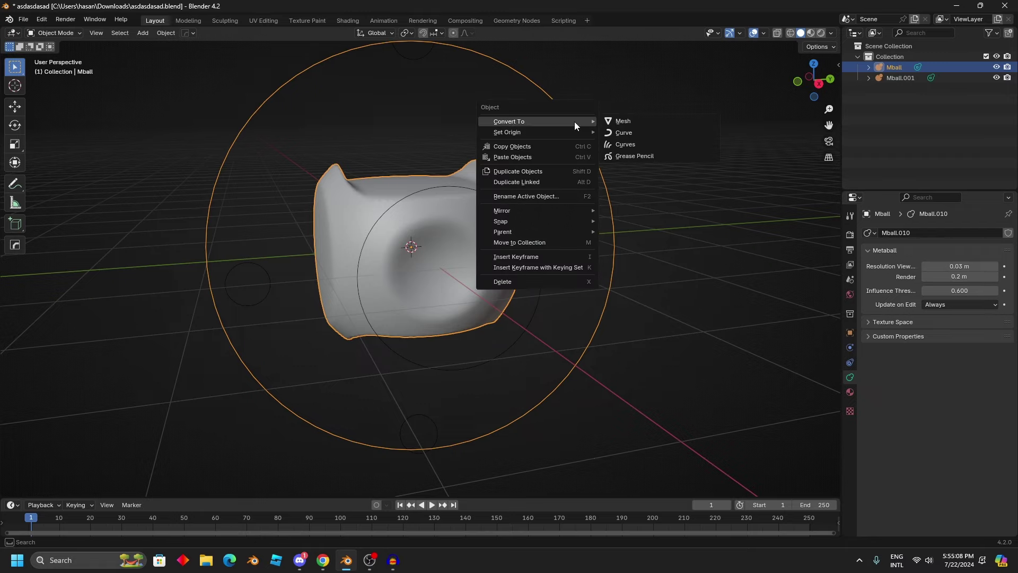
pyautogui.click(618, 121)
# - Examine the converted mesh's topology in Edit Mode and its surface quality in Object Mode from several angles
pyautogui.moveTo(616, 121); pyautogui.dragTo(428, 121, button='middle')
pyautogui.press('Tab')
pyautogui.scroll(5, 530, 164)
pyautogui.scroll(-2, 551, 176)
pyautogui.scroll(-3, 477, 191)
pyautogui.scroll(3, 443, 194)
pyautogui.press('Tab')
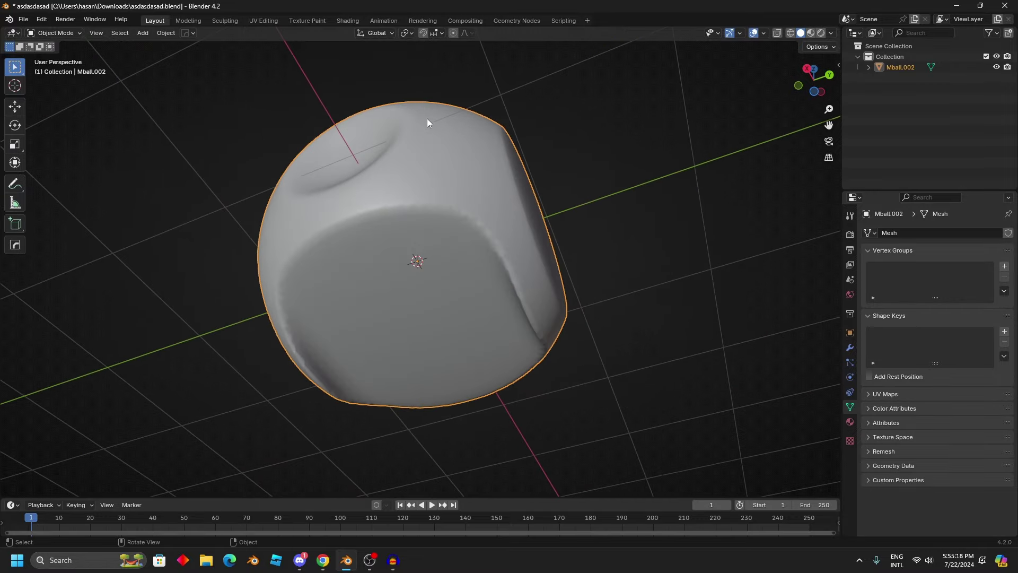
pyautogui.scroll(2, 450, 237)
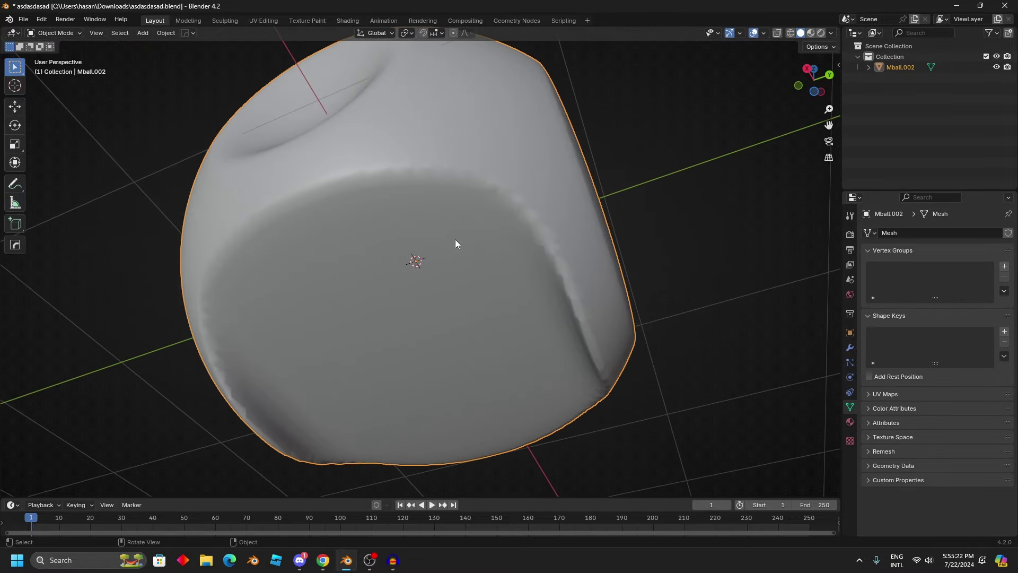
pyautogui.scroll(-3, 463, 234)
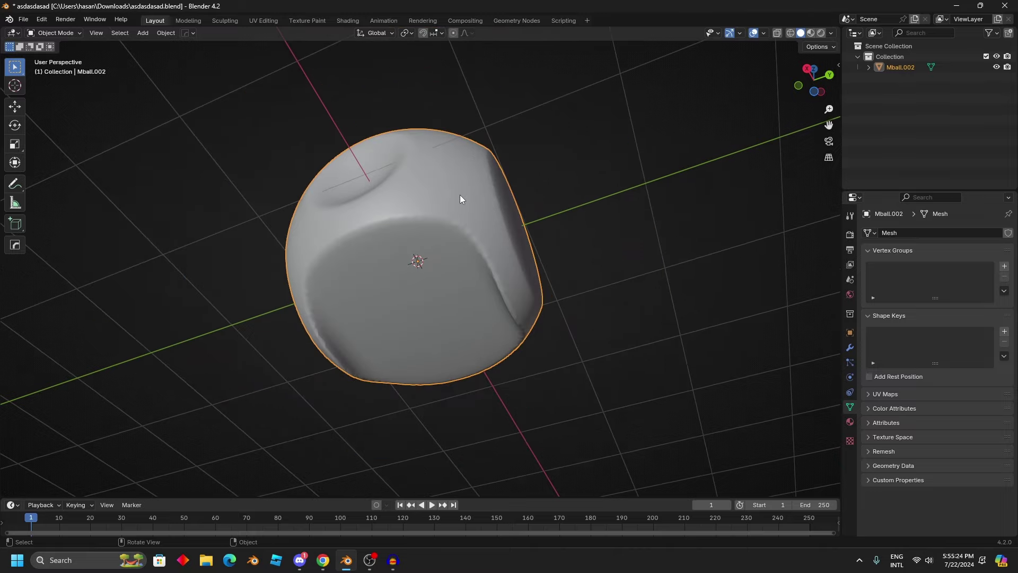
pyautogui.moveTo(461, 200)
pyautogui.mouseDown(button='middle')
pyautogui.moveTo(473, 243)
pyautogui.moveTo(549, 297)
pyautogui.moveTo(594, 223)
pyautogui.moveTo(536, 202)
pyautogui.moveTo(334, 191)
pyautogui.moveTo(557, 198)
pyautogui.moveTo(401, 195)
pyautogui.moveTo(467, 194)
pyautogui.mouseUp(button='middle')
pyautogui.scroll(-3, 550, 294)
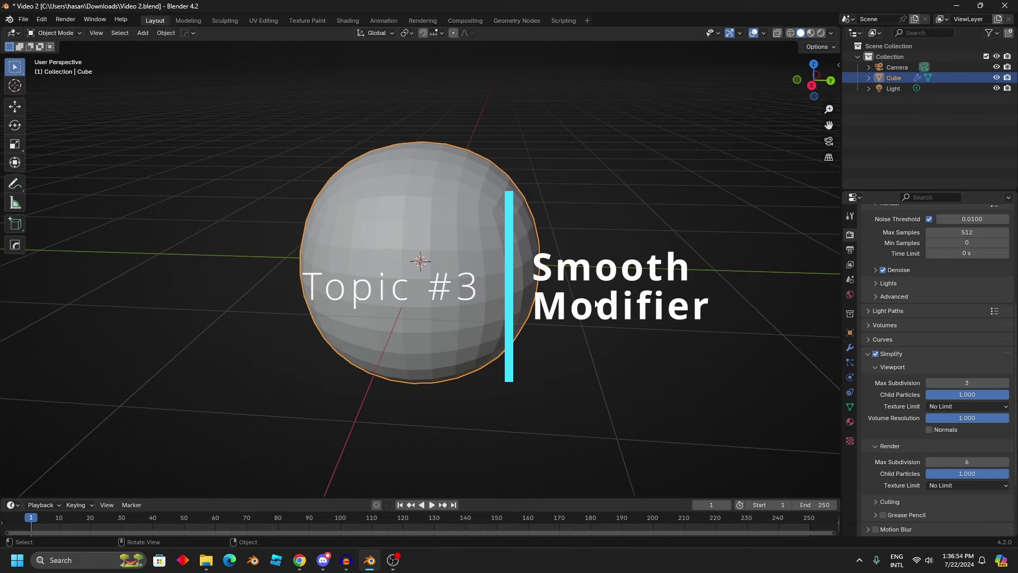
# - Delete the rounded cube in the Video 2 scene and add a plane mesh
pyautogui.press('Delete')
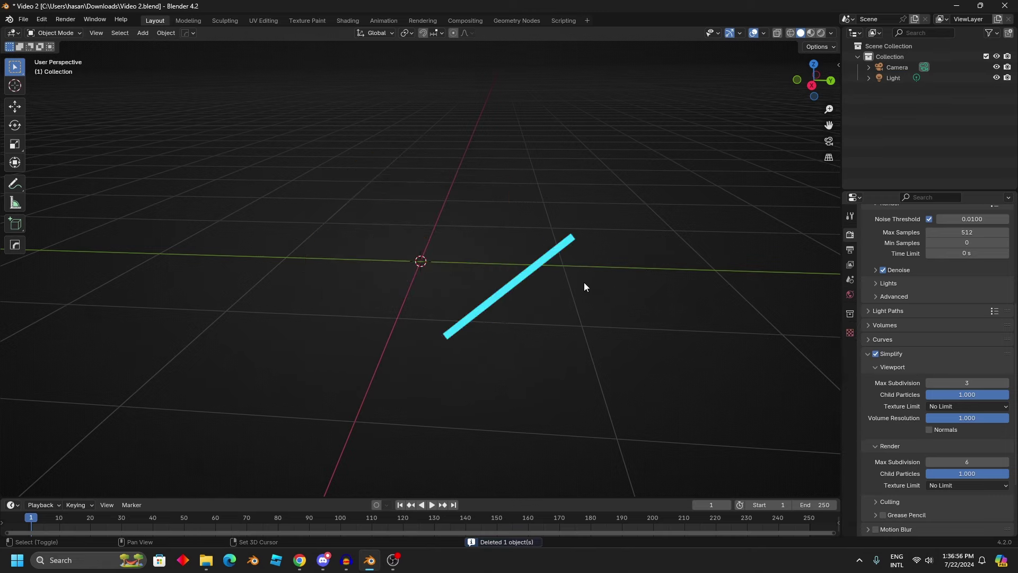
pyautogui.hotkey('shift', 'a')
pyautogui.moveTo(562, 298)
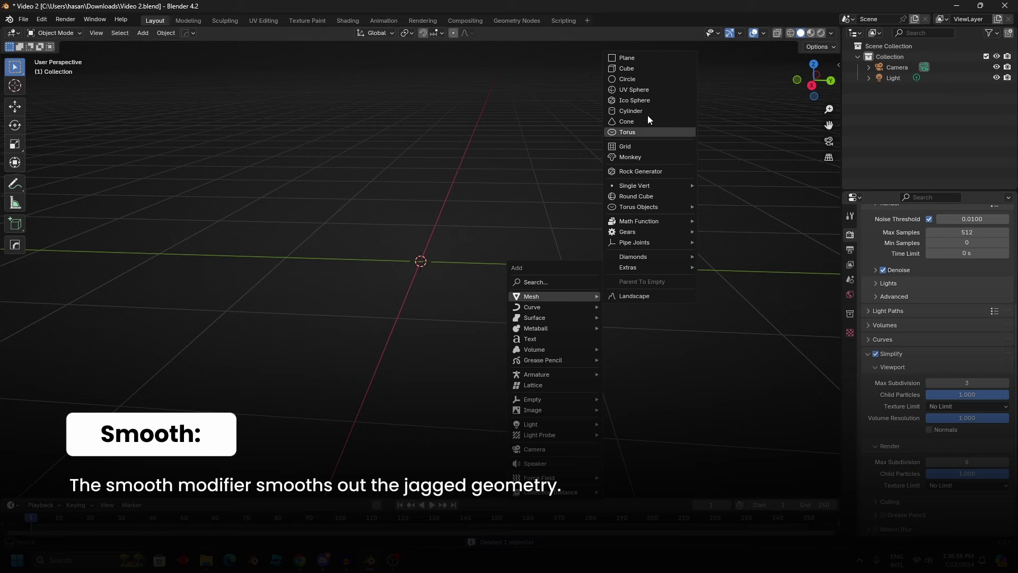
pyautogui.click(638, 62)
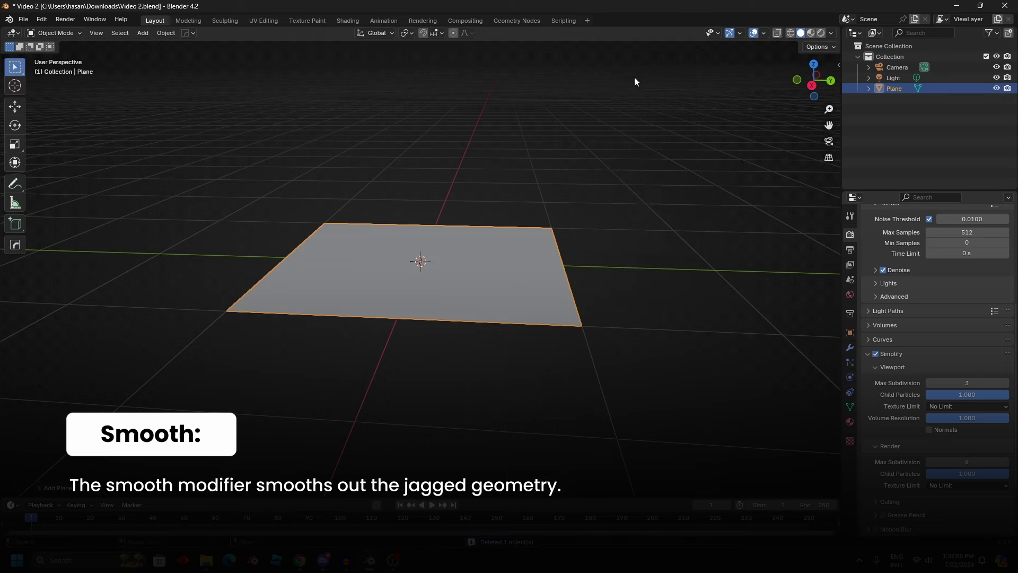
# - Subdivide the plane in Edit Mode with 10 cuts
pyautogui.press('Tab')
pyautogui.rightClick(577, 202)
pyautogui.click(562, 210)
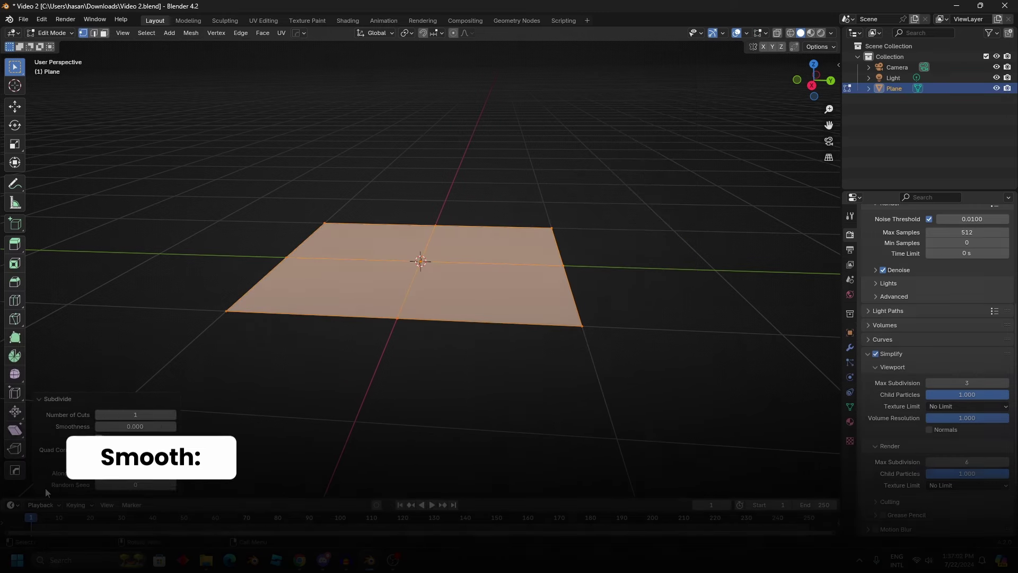
pyautogui.click(136, 417)
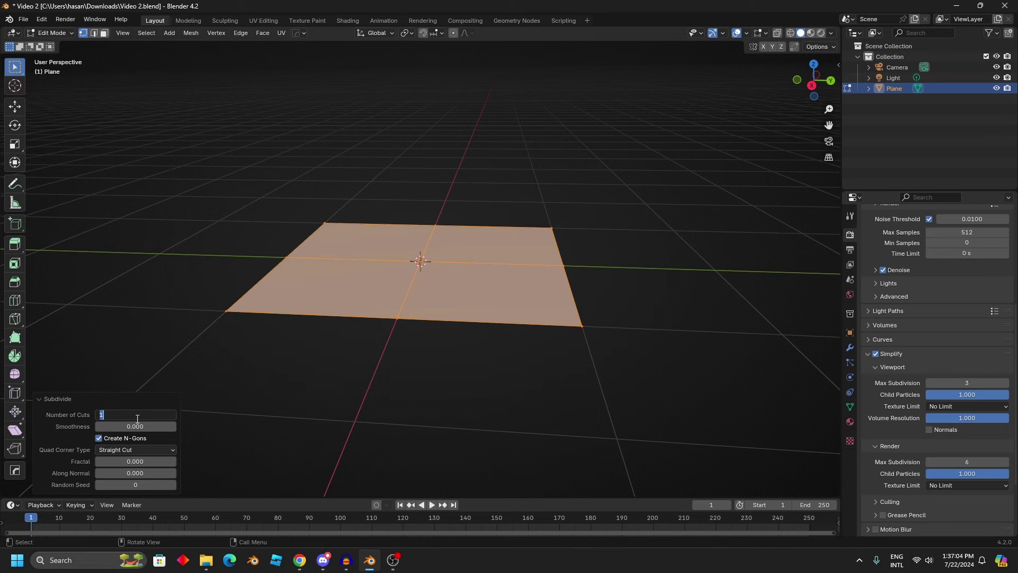
pyautogui.write('6')
pyautogui.press('Return')
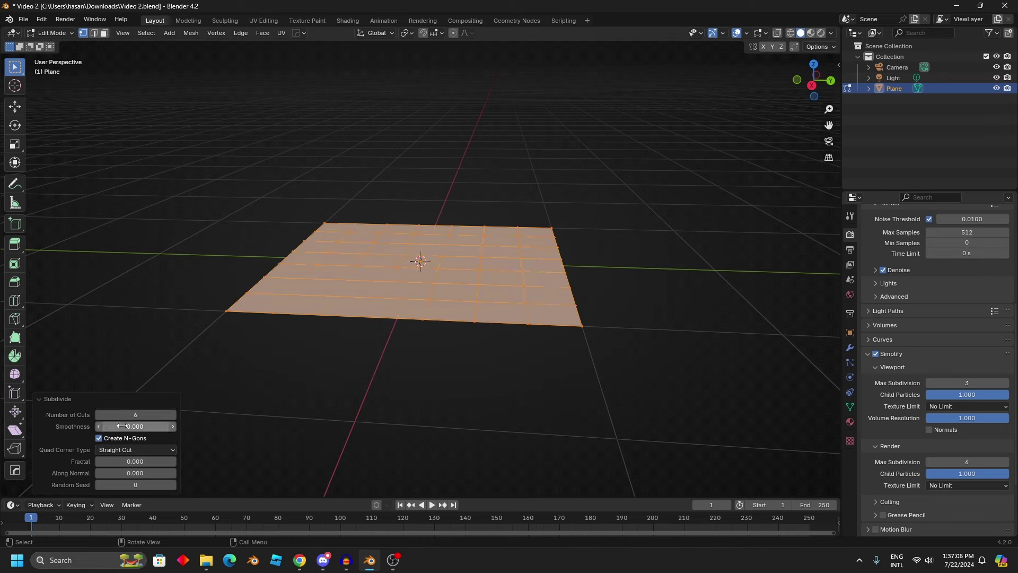
pyautogui.click(135, 414)
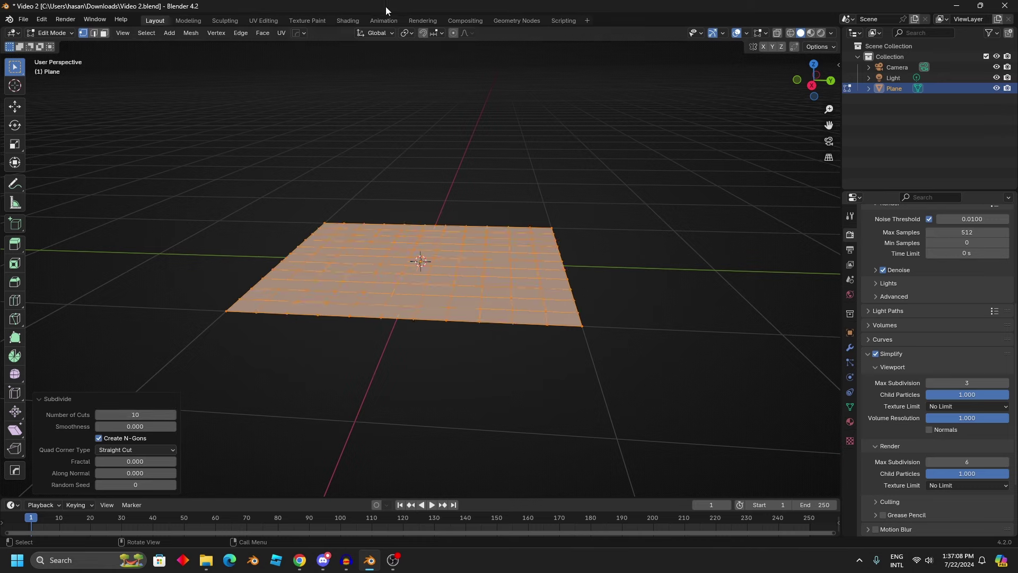
# - Enable proportional editing with Random falloff and select a vertex near the plane's centre
pyautogui.click(464, 33)
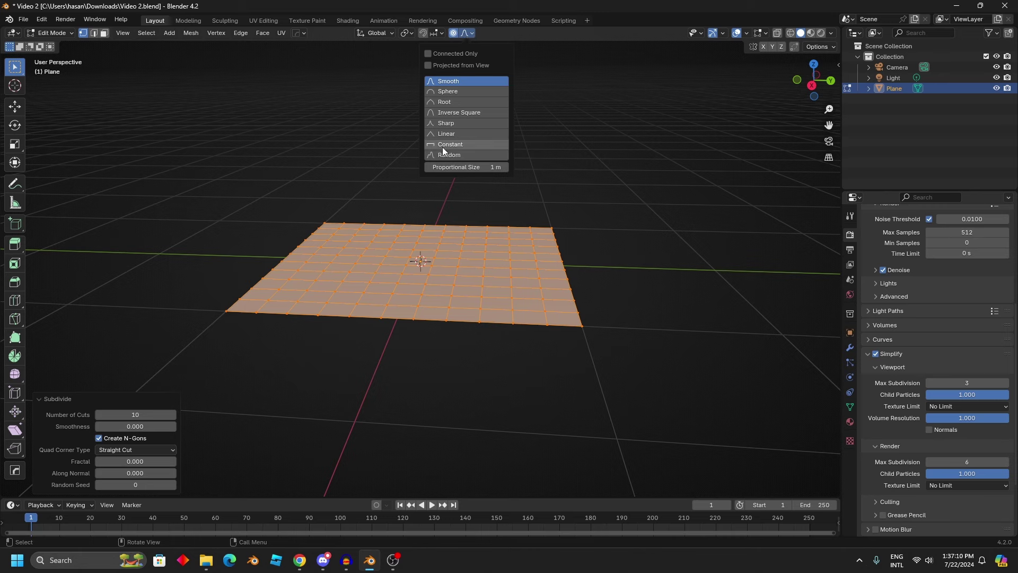
pyautogui.click(415, 265)
pyautogui.press('h')
pyautogui.press('z')
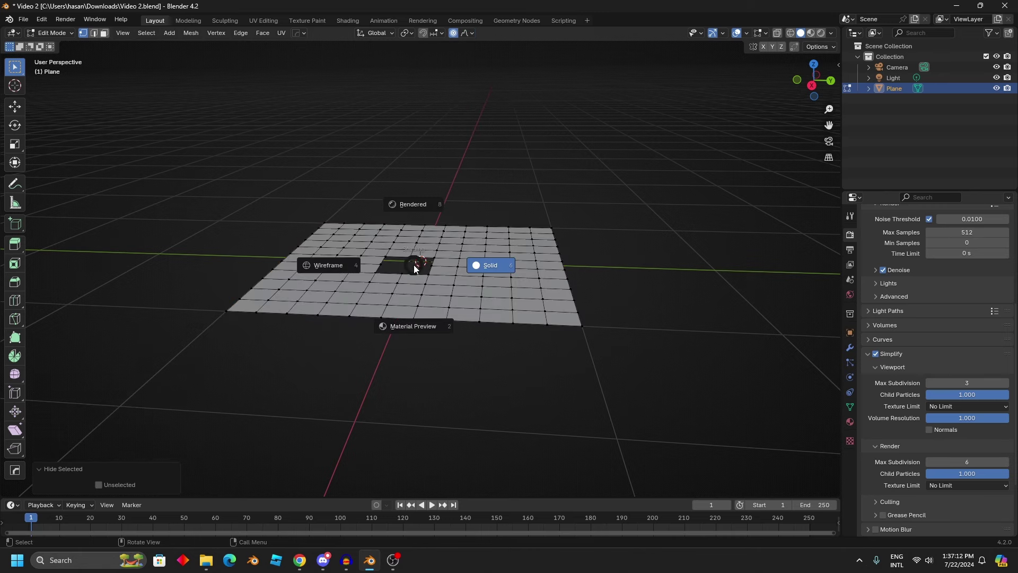
pyautogui.click(508, 272)
pyautogui.hotkey('ctrl', 'z')
# - Raise the central vertex about 0.24 m along Z with a proportional size of about 1.21, turn proportional editing off, and leave Edit Mode
pyautogui.press('g')
pyautogui.press('z')
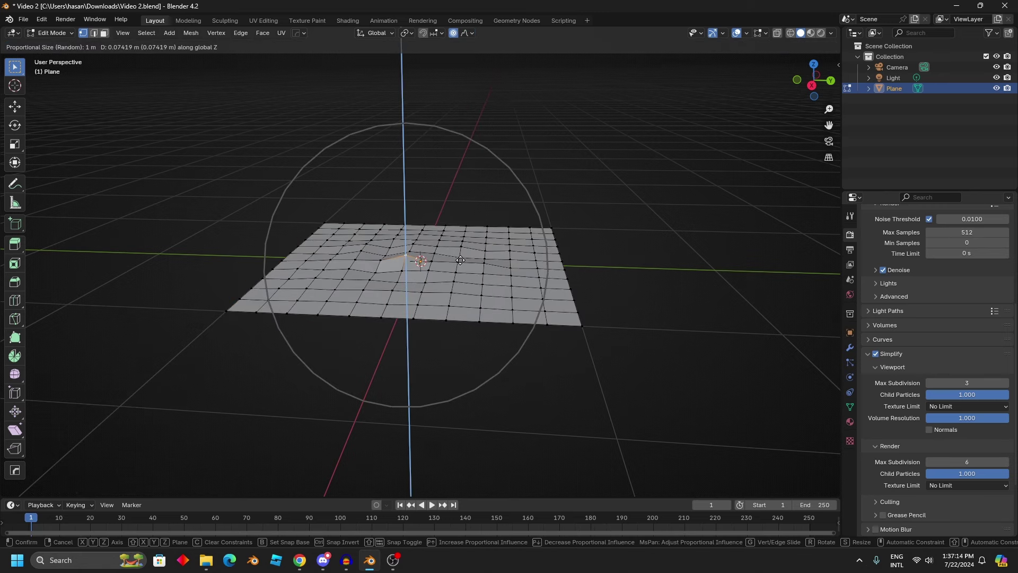
pyautogui.click(461, 242)
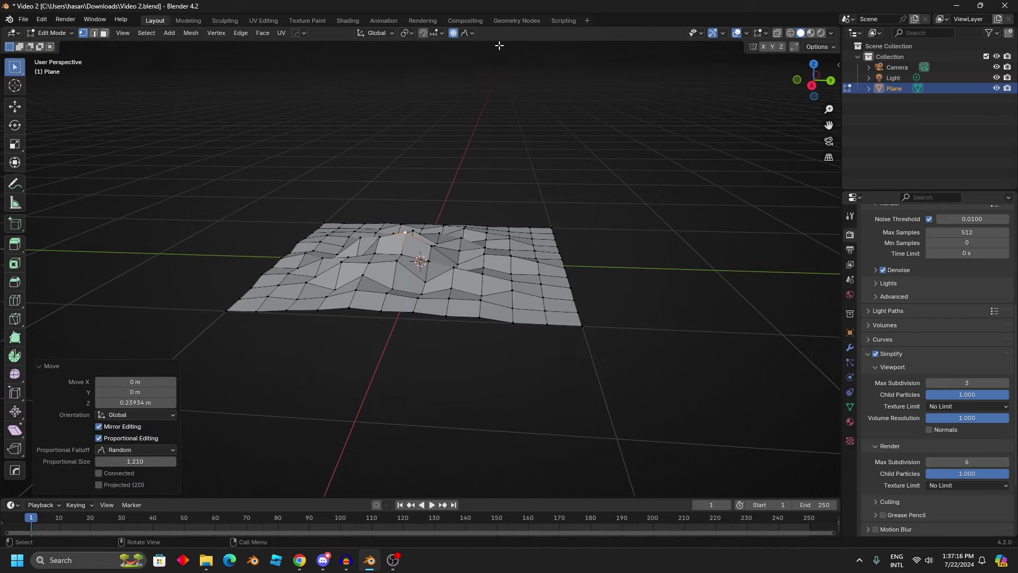
pyautogui.click(453, 33)
pyautogui.press('Tab')
# - Add a Smooth modifier to the jagged plane and set its Repeat to 9
pyautogui.moveTo(398, 180); pyautogui.dragTo(470, 152, button='middle')
pyautogui.scroll(5, 461, 252)
pyautogui.moveTo(461, 252); pyautogui.dragTo(518, 208, button='middle')
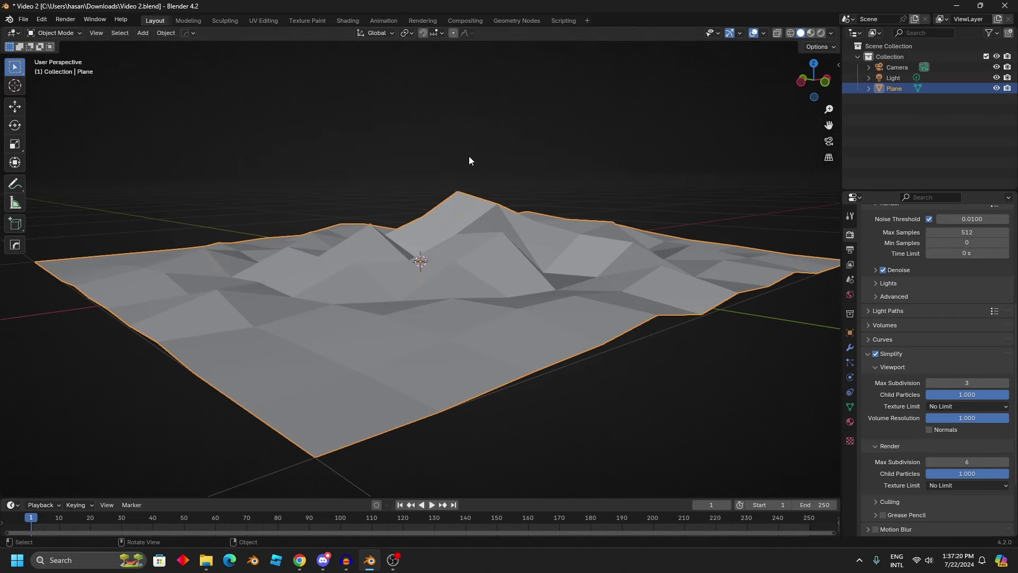
pyautogui.moveTo(377, 227); pyautogui.dragTo(399, 297, button='middle')
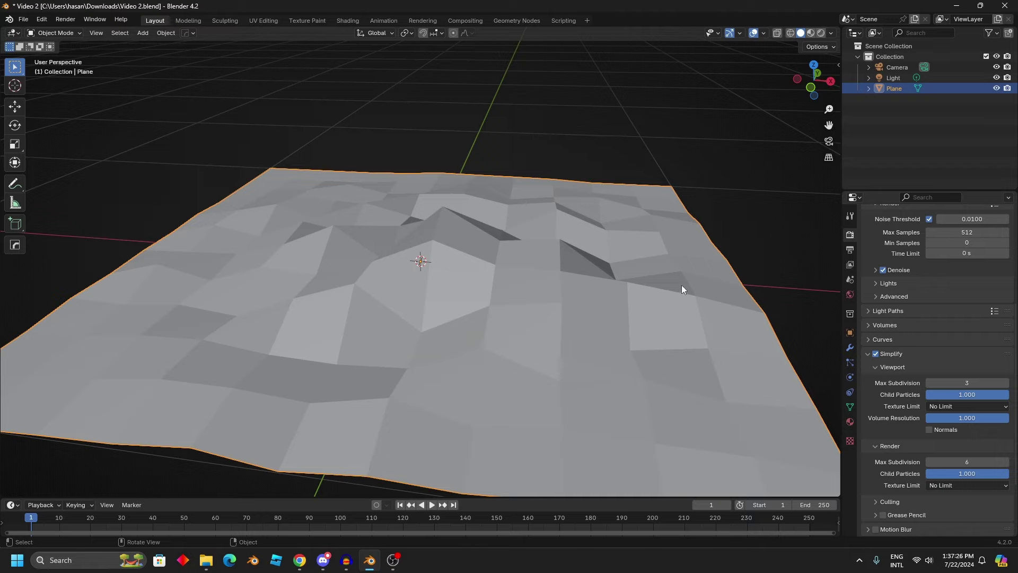
pyautogui.click(850, 349)
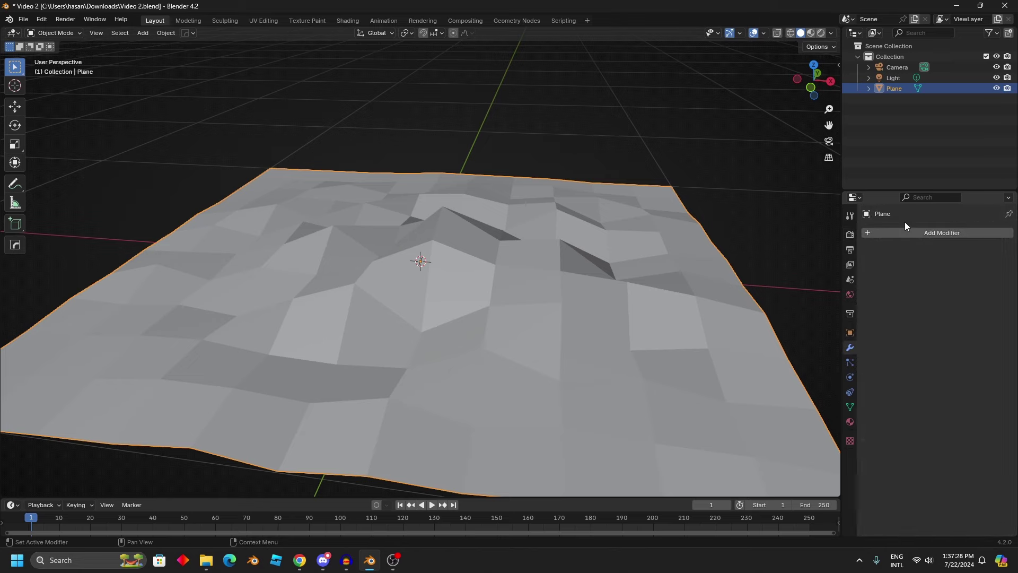
pyautogui.click(905, 222)
pyautogui.click(901, 230)
pyautogui.write('smooth')
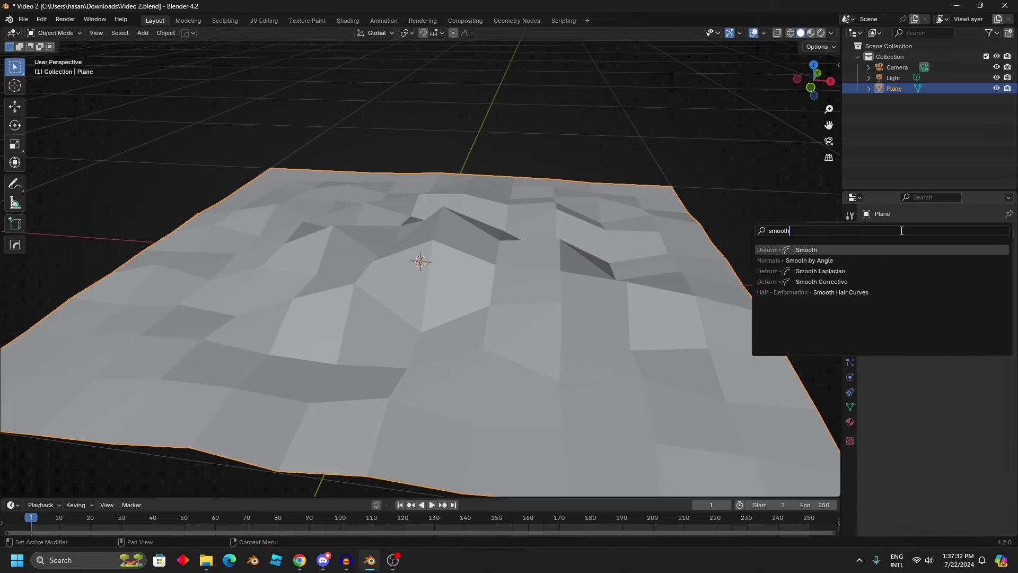
pyautogui.press('Return')
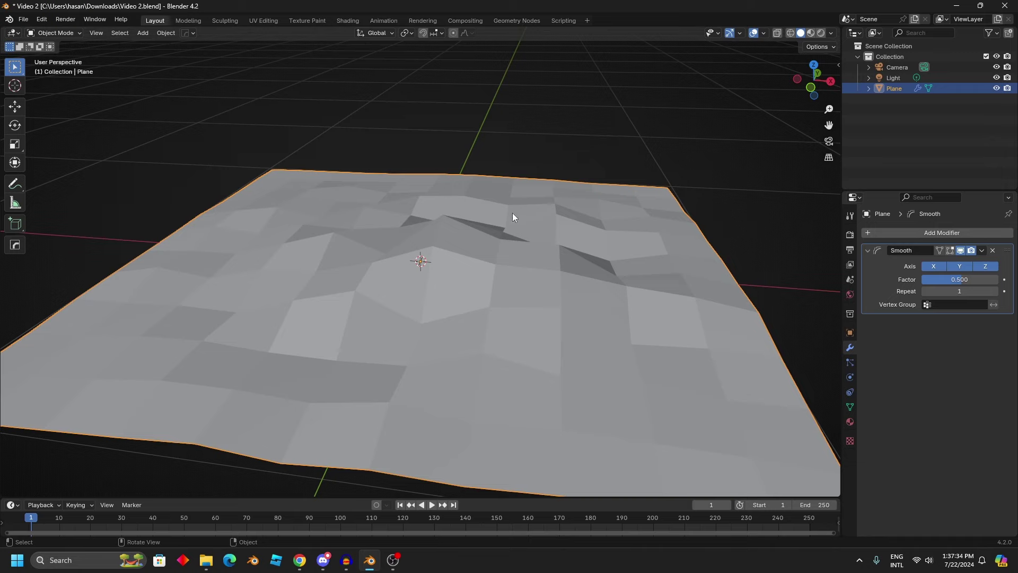
pyautogui.moveTo(959, 291); pyautogui.dragTo(992, 291)
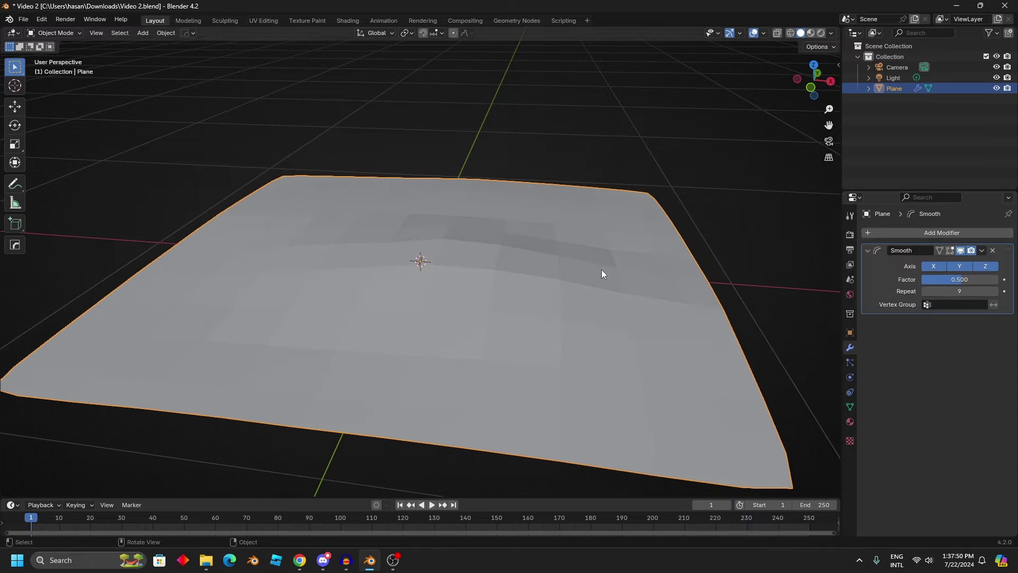
# - Shade the plane smooth and toggle the Smooth modifier's viewport display off and on to compare the surface
pyautogui.moveTo(602, 270); pyautogui.dragTo(477, 204, button='middle')
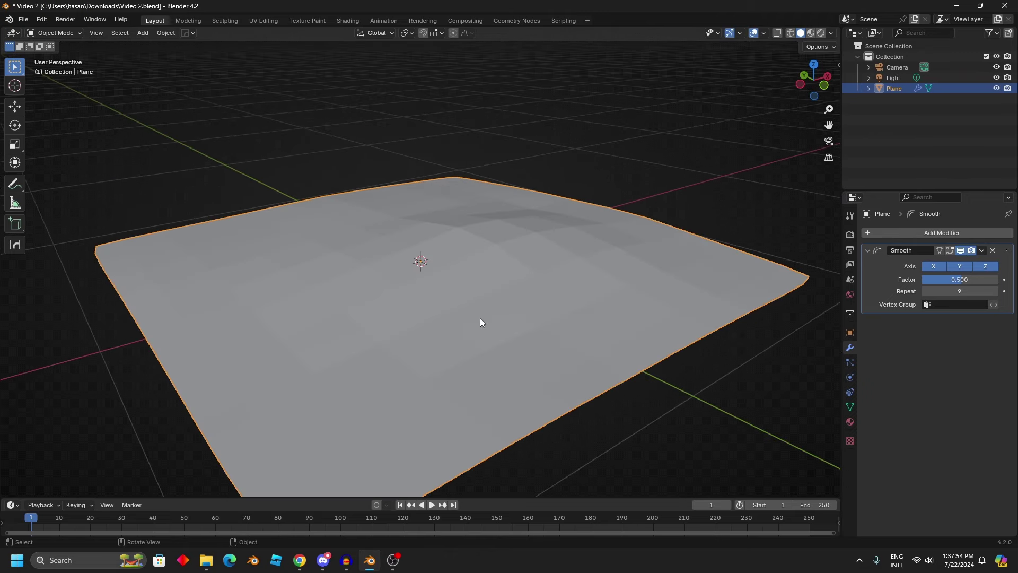
pyautogui.rightClick(497, 125)
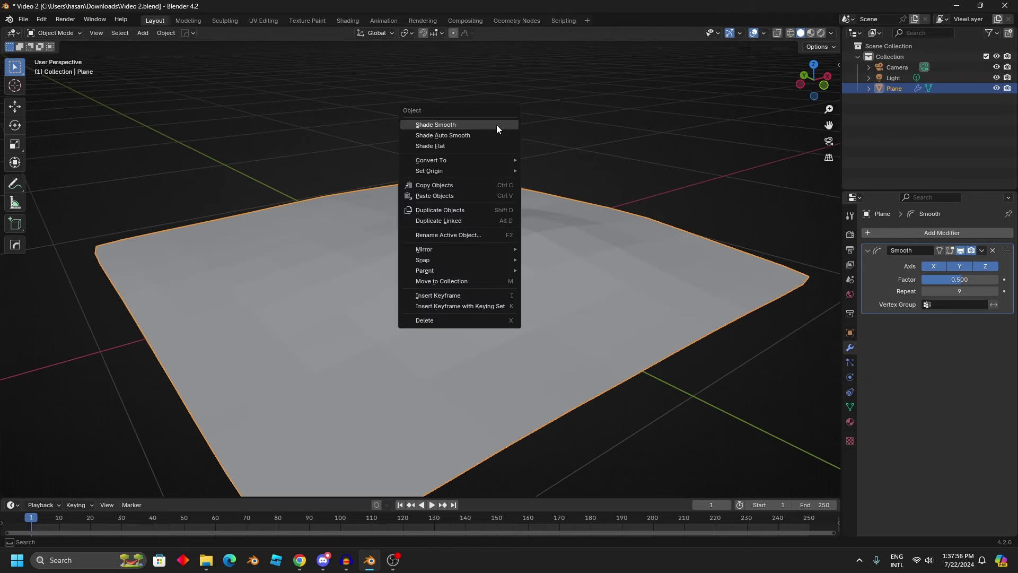
pyautogui.click(497, 125)
pyautogui.moveTo(389, 174); pyautogui.dragTo(536, 196, button='middle')
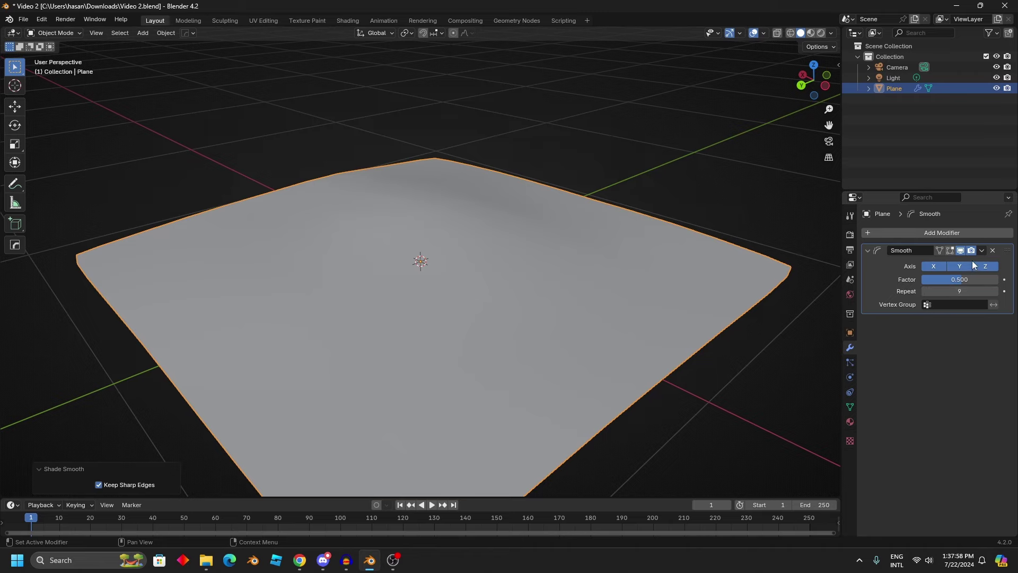
pyautogui.click(959, 250)
pyautogui.click(959, 250)
# - Shade the plane flat and toggle the Smooth modifier's viewport display repeatedly to compare the surface with and without it
pyautogui.rightClick(617, 195)
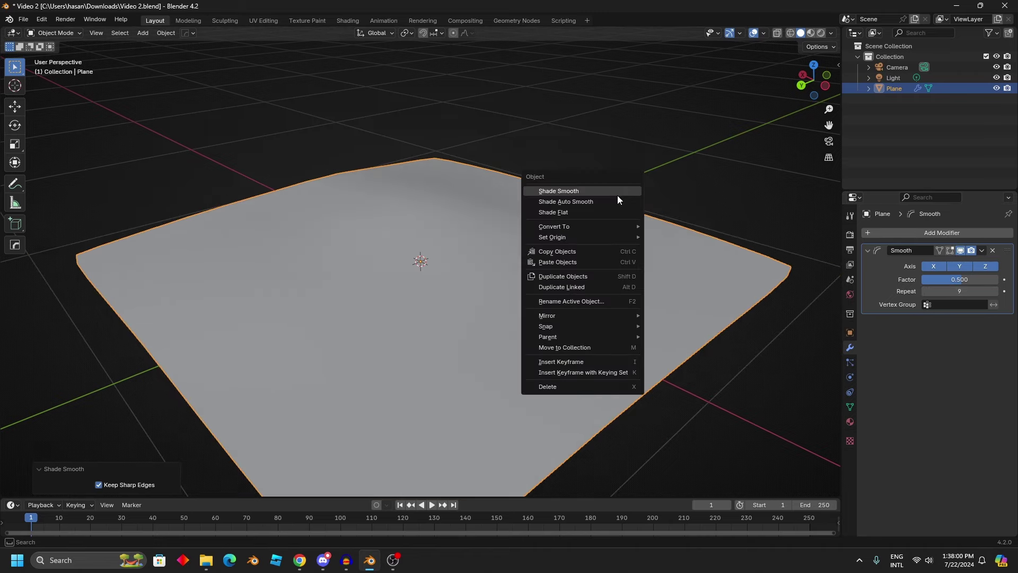
pyautogui.click(616, 213)
pyautogui.click(960, 250)
pyautogui.click(960, 251)
pyautogui.click(960, 250)
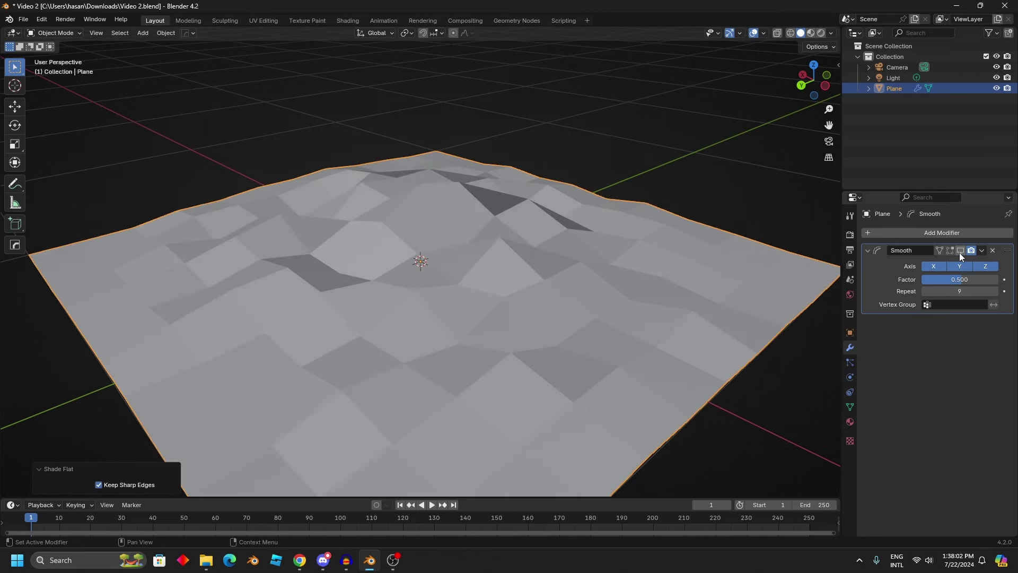
pyautogui.click(960, 250)
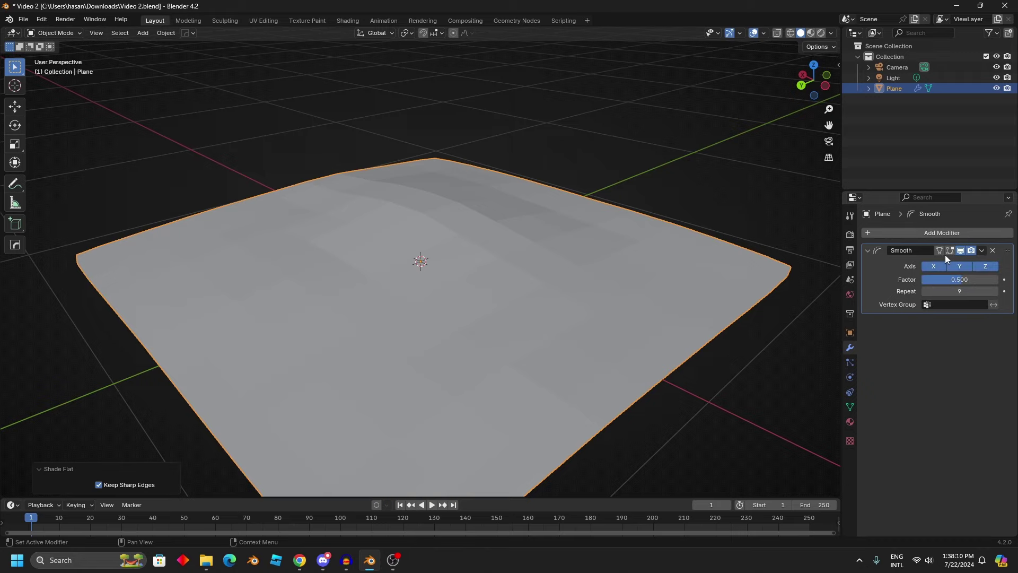
# - Remove the Smooth modifier from the plane and delete the plane from the scene
pyautogui.click(993, 251)
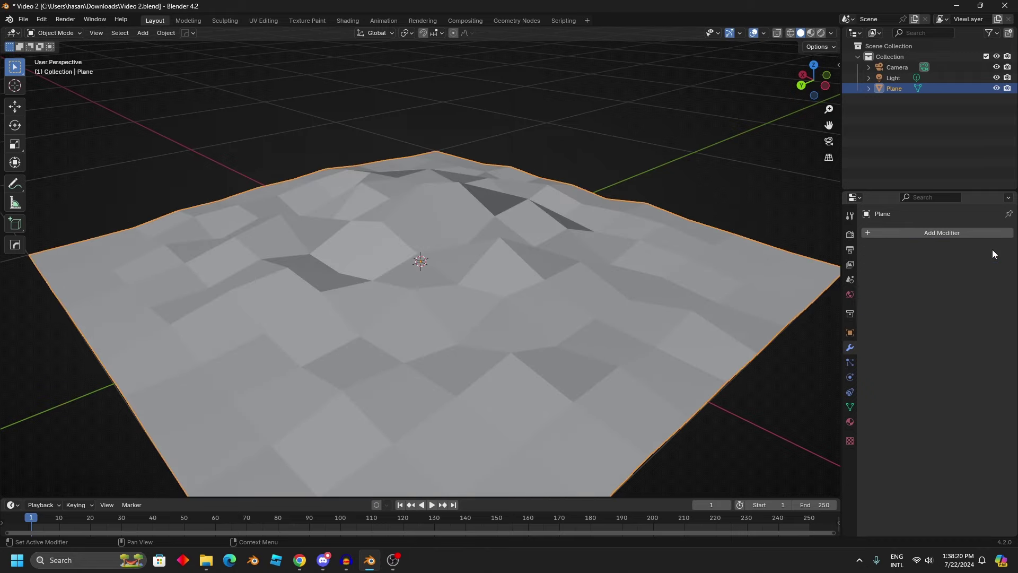
pyautogui.scroll(-4, 615, 243)
pyautogui.moveTo(590, 241); pyautogui.dragTo(541, 247, button='middle')
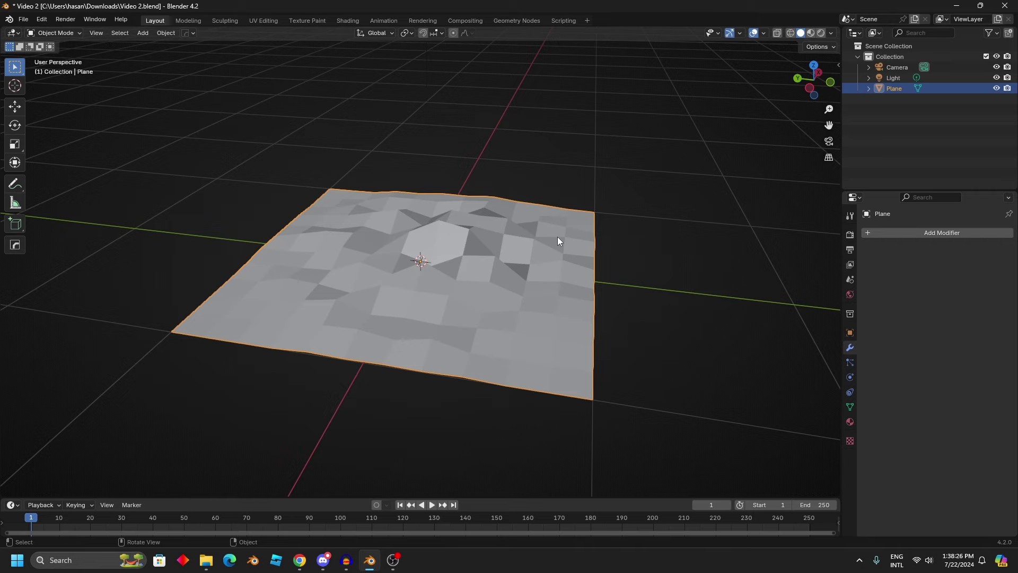
pyautogui.press('Delete')
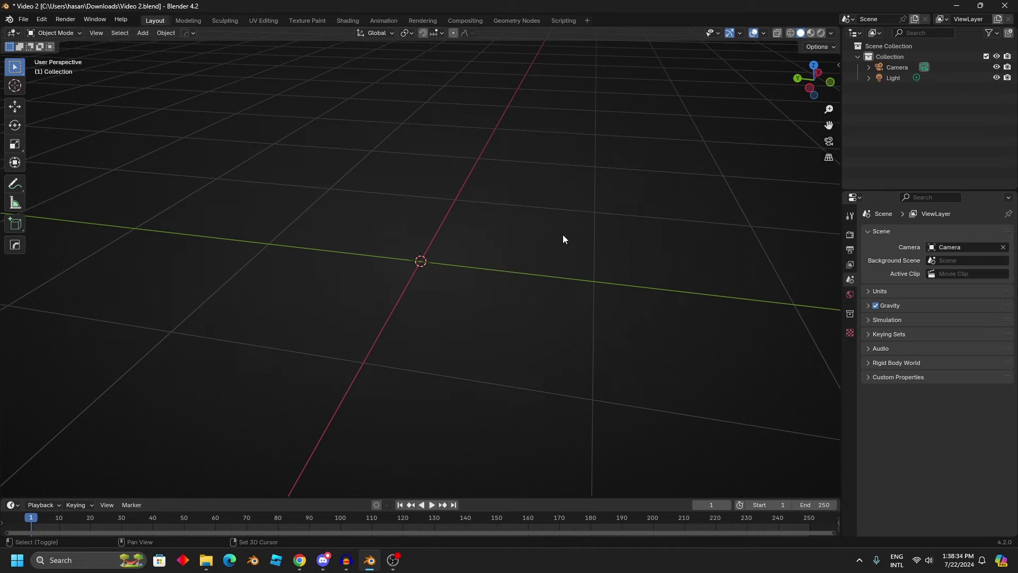
# - Add a 2 m cube at the world origin and give it a level 2 subdivision
pyautogui.hotkey('shift', 'a')
pyautogui.moveTo(564, 234)
pyautogui.click(594, 244)
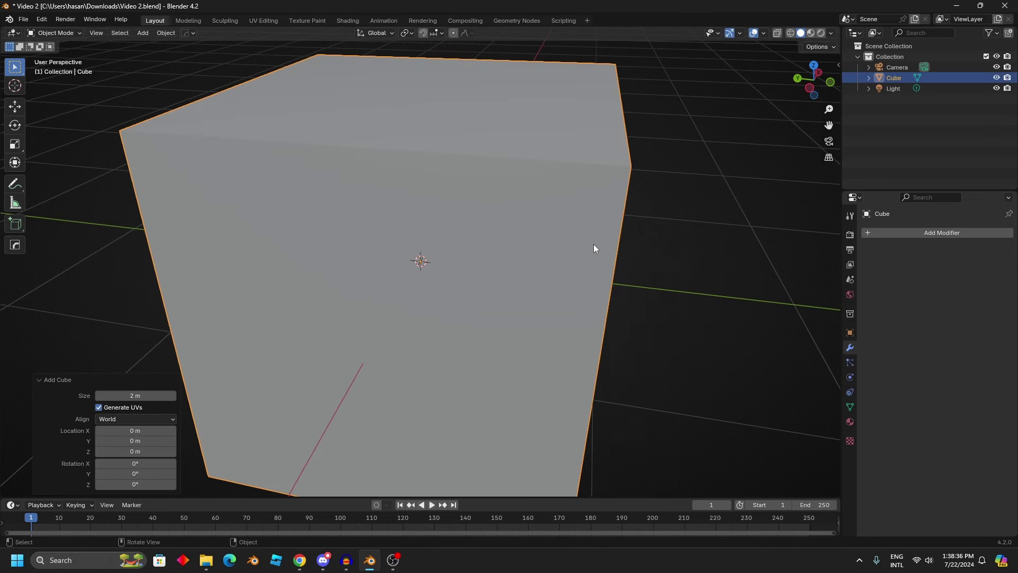
pyautogui.scroll(-2, 485, 237)
pyautogui.moveTo(467, 236); pyautogui.dragTo(433, 175, button='middle')
pyautogui.hotkey('ctrl', '2')
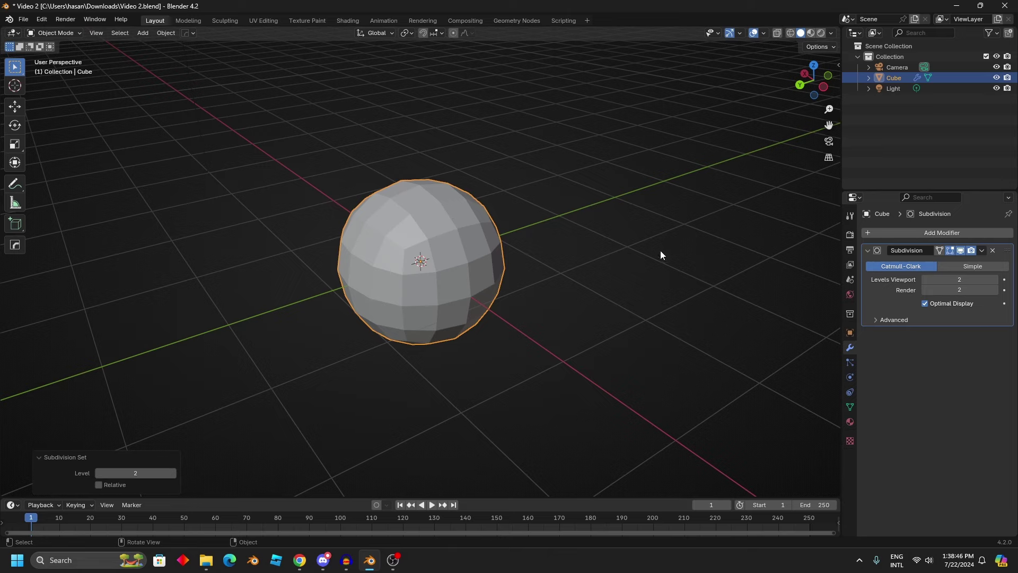
# - Inspect the subdivided cube from several angles and compare it with its original cage in Edit Mode
pyautogui.click(479, 207)
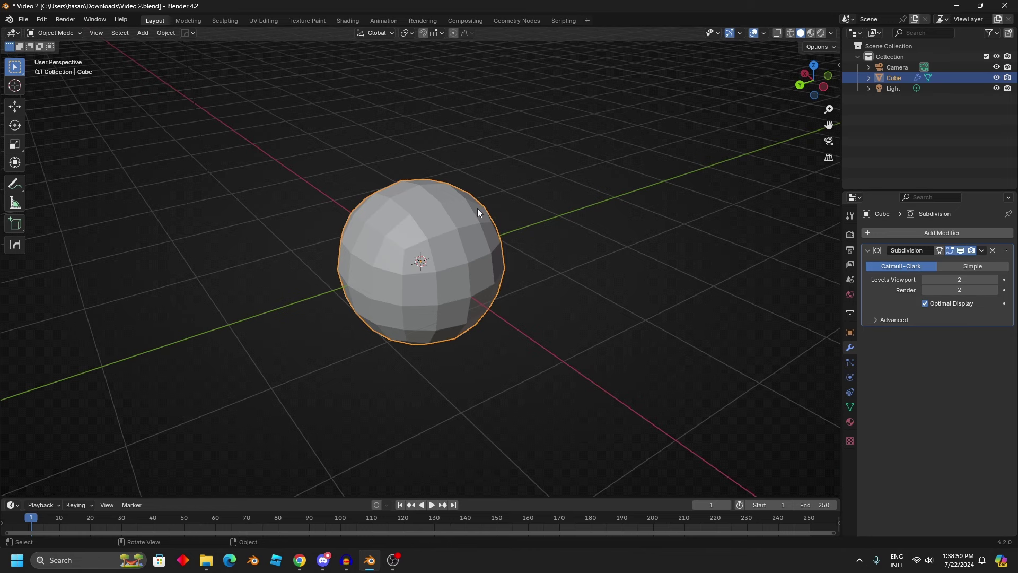
pyautogui.scroll(-2, 477, 211)
pyautogui.moveTo(477, 211); pyautogui.dragTo(511, 217, button='middle')
pyautogui.scroll(2, 513, 219)
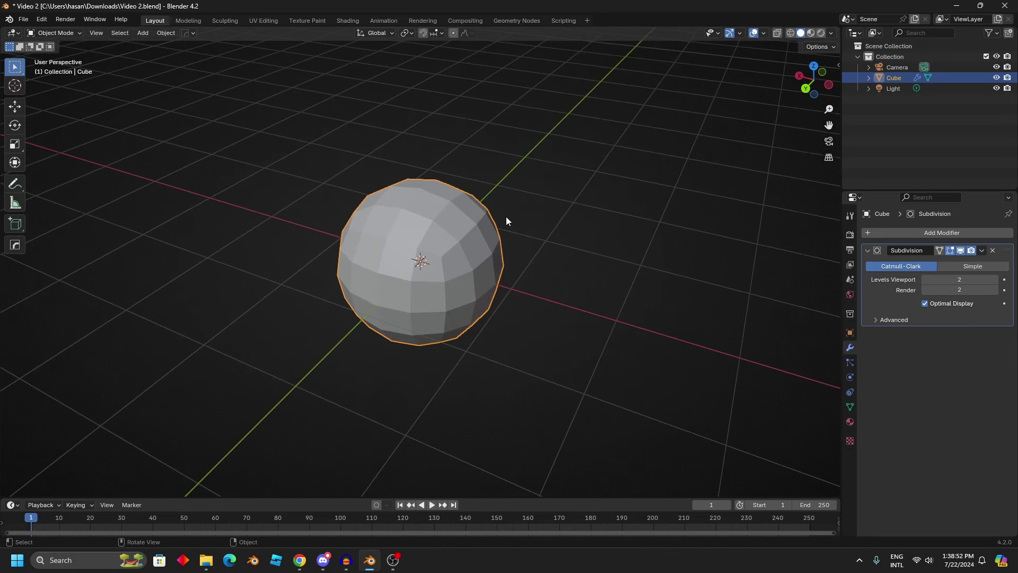
pyautogui.press('Tab')
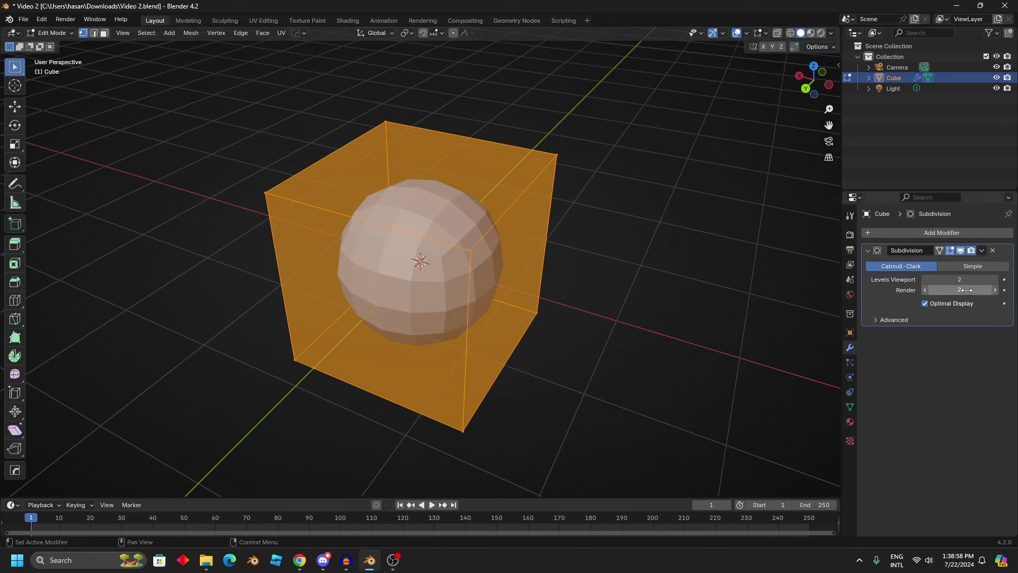
pyautogui.press('Tab')
pyautogui.moveTo(595, 232)
pyautogui.mouseDown(button='middle')
pyautogui.moveTo(496, 193)
pyautogui.moveTo(589, 198)
pyautogui.moveTo(616, 228)
pyautogui.mouseUp(button='middle')
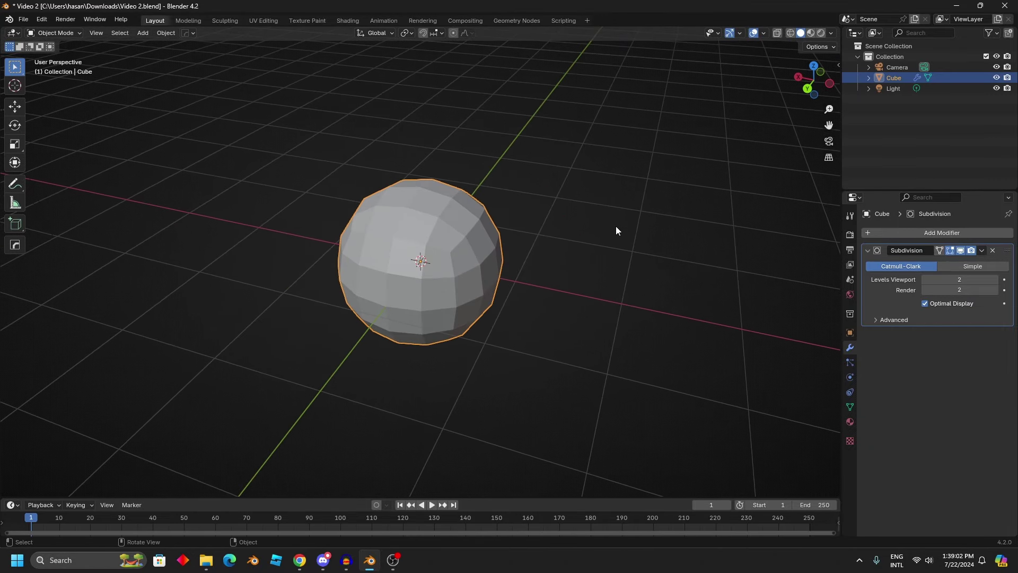
# - Select all the cube's edges in edge mode, set their crease to 1.000, and return to Object Mode
pyautogui.press('Tab')
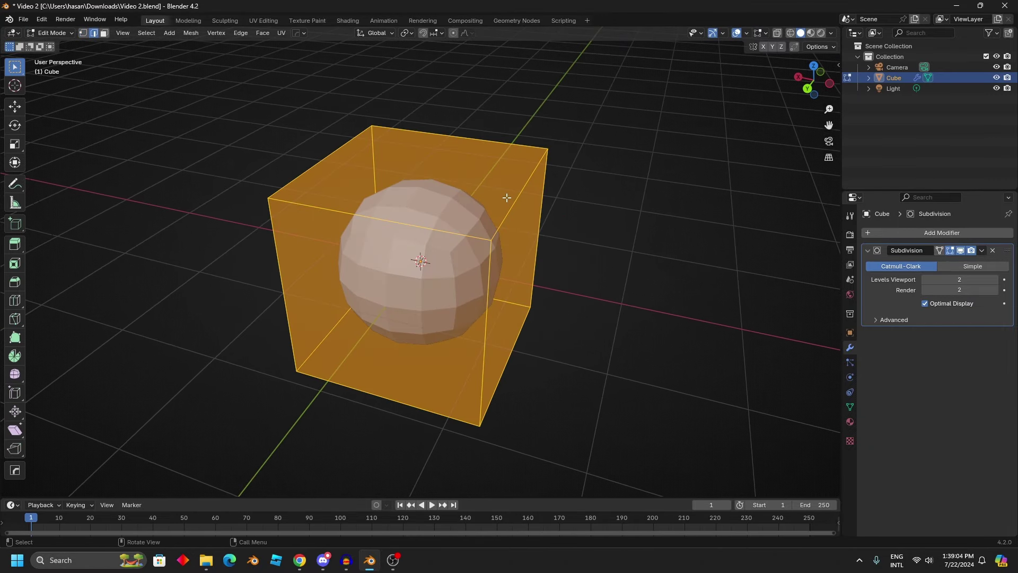
pyautogui.click(507, 198)
pyautogui.press('a')
pyautogui.hotkey('shift', 'e')
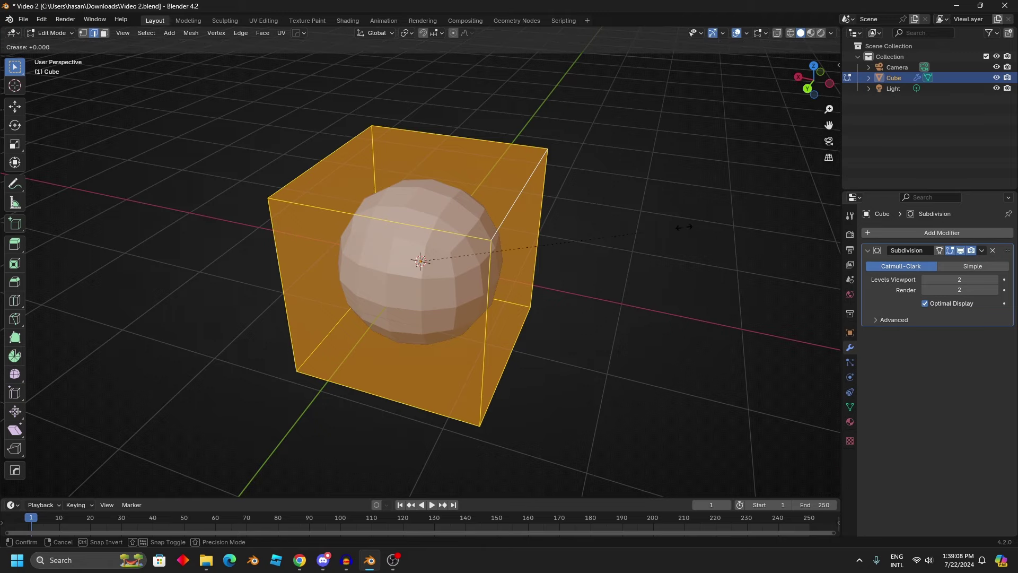
pyautogui.click(450, 136)
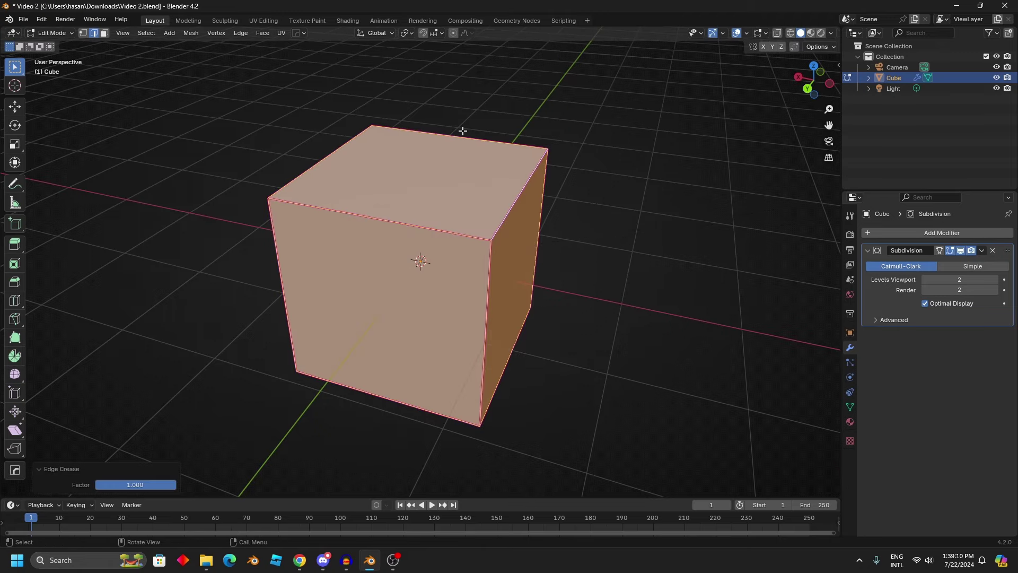
pyautogui.press('Tab')
pyautogui.moveTo(462, 130); pyautogui.dragTo(367, 121, button='middle')
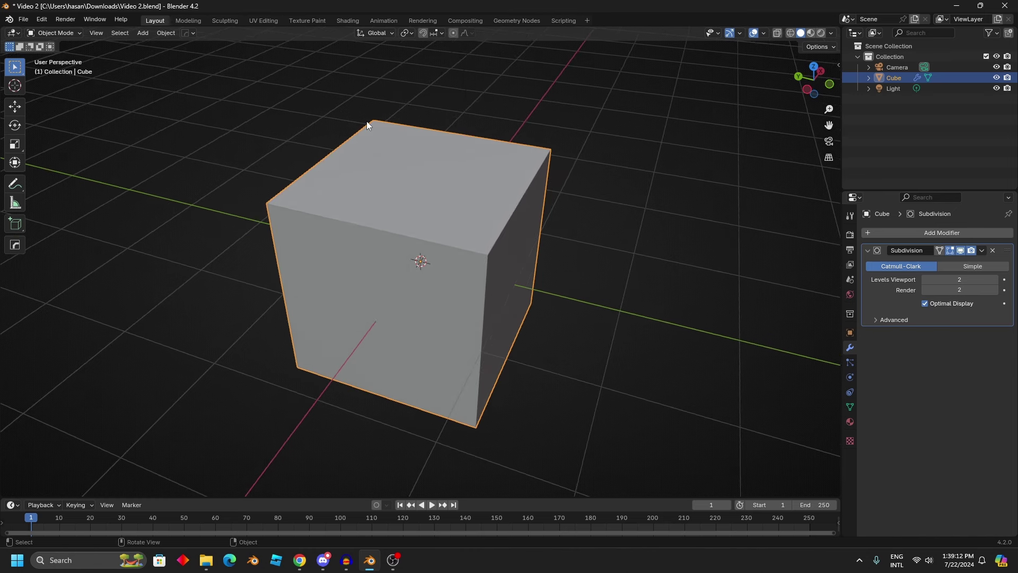
# - Switch the viewport lighting to MatCap and choose the glossy dark red material sphere
pyautogui.click(831, 33)
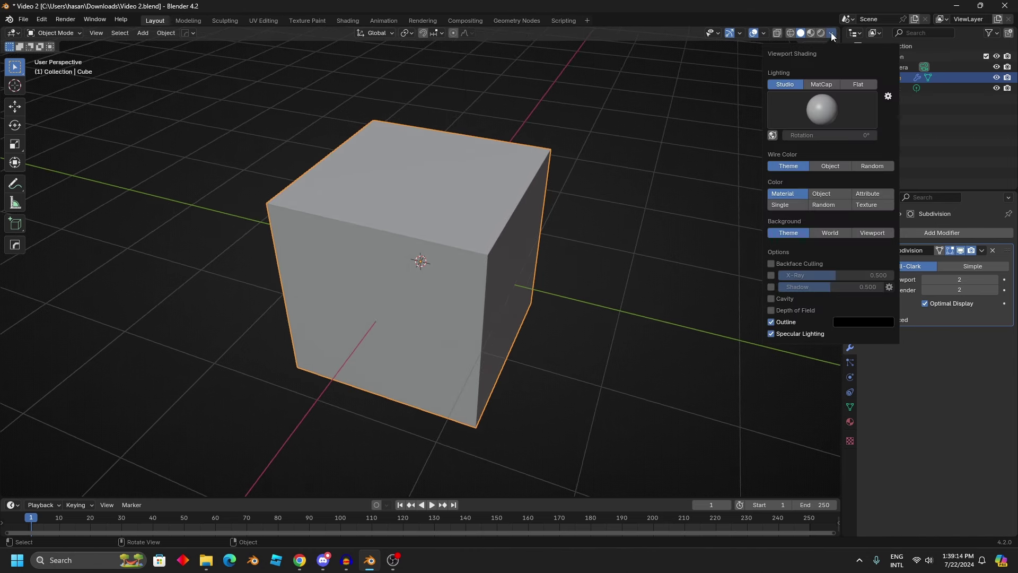
pyautogui.click(832, 85)
pyautogui.click(830, 95)
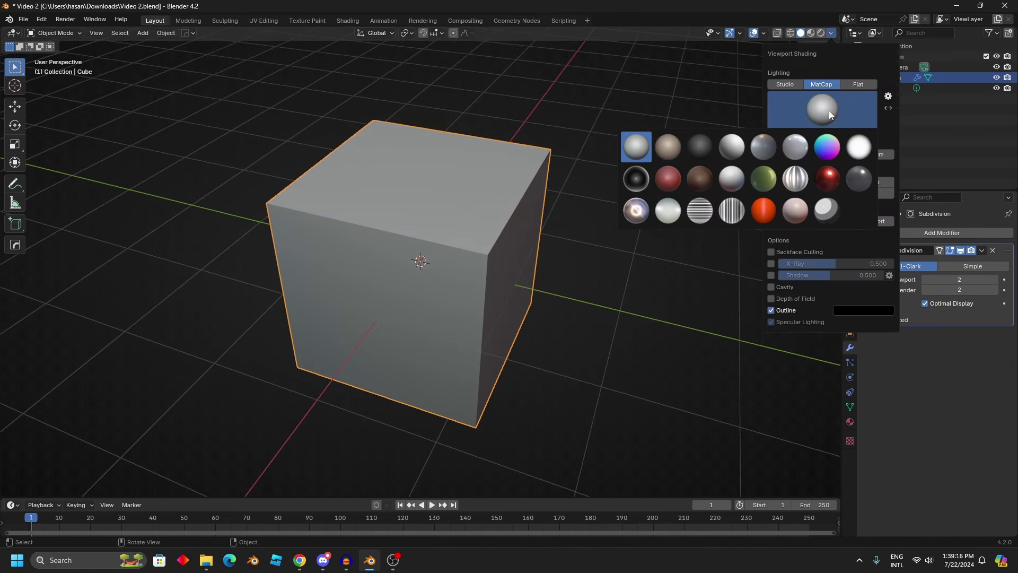
pyautogui.click(828, 188)
pyautogui.moveTo(524, 205)
pyautogui.mouseDown(button='middle')
pyautogui.moveTo(608, 246)
pyautogui.moveTo(609, 196)
pyautogui.moveTo(625, 216)
pyautogui.moveTo(587, 198)
pyautogui.moveTo(630, 224)
pyautogui.moveTo(544, 207)
pyautogui.mouseUp(button='middle')
# - Remove the crease from all the cube's edges in Edit Mode with an Edge Crease factor of -1.000
pyautogui.press('Tab')
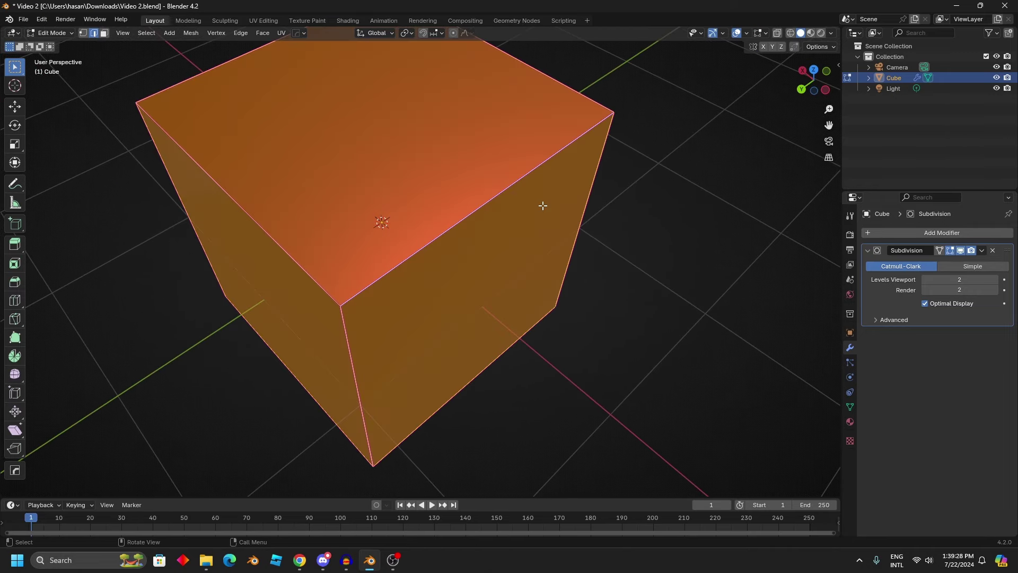
pyautogui.hotkey('shift', 'e')
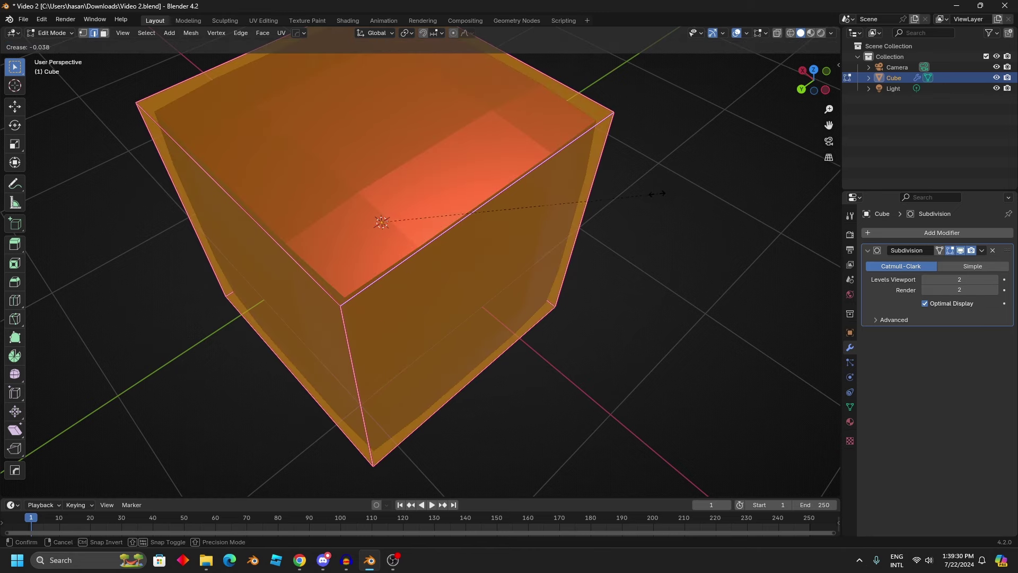
pyautogui.click(384, 219)
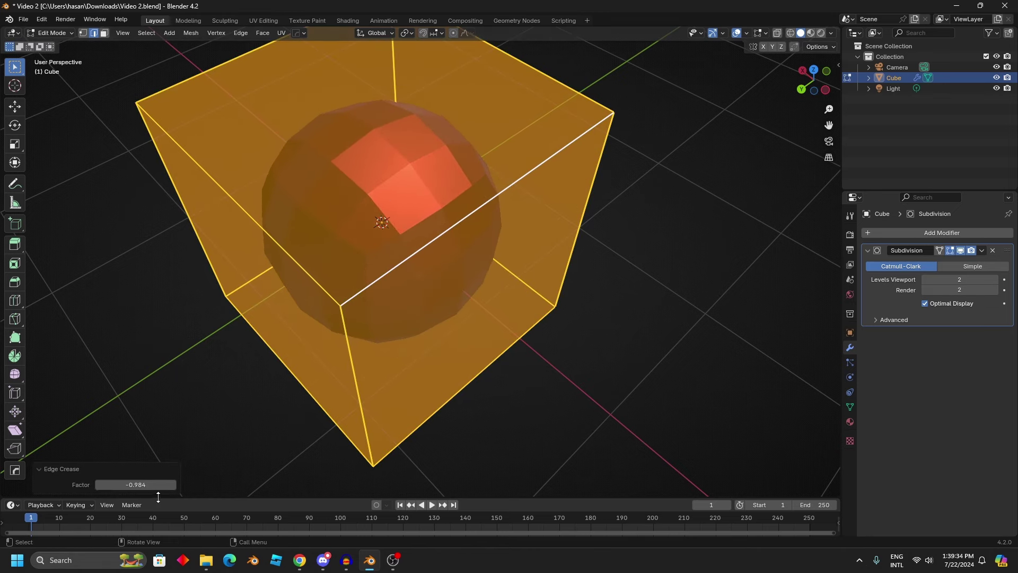
pyautogui.moveTo(157, 485); pyautogui.dragTo(122, 485)
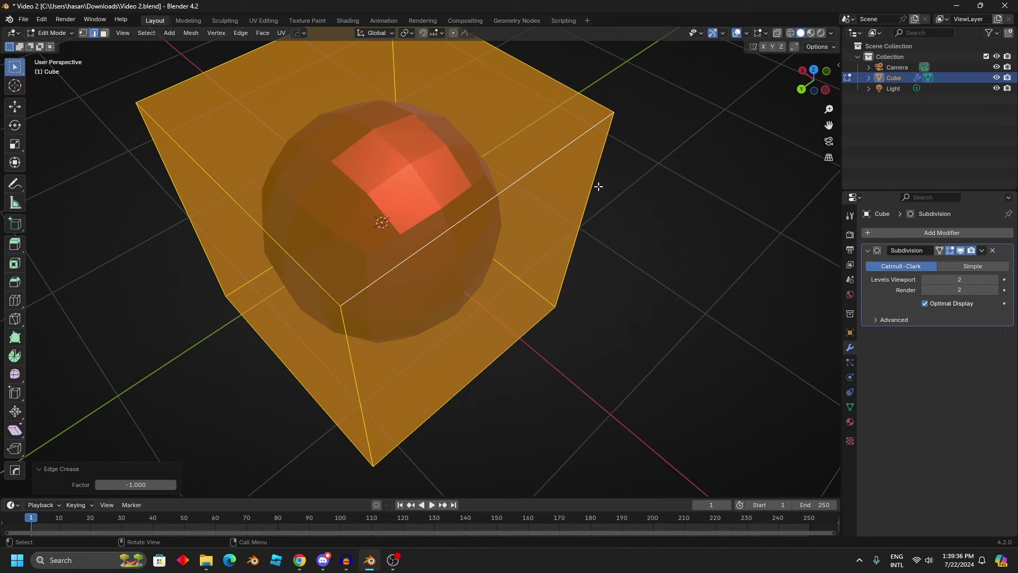
# - Bevel all the cube's edges with a width of about 0.0307 m, 2 segments and a profile shape of 1.000, then leave Edit Mode
pyautogui.hotkey('ctrl', 'b')
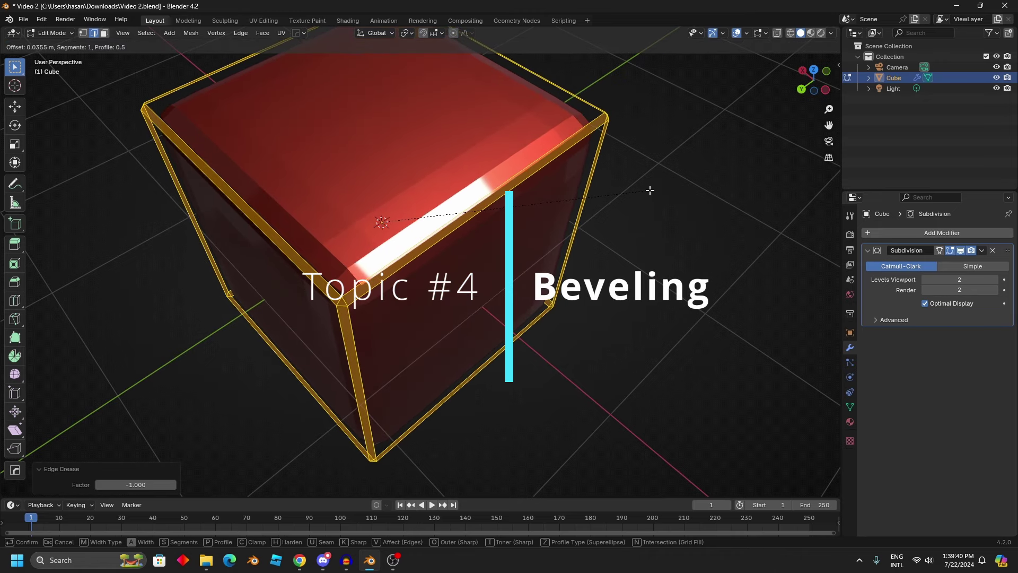
pyautogui.press('0')
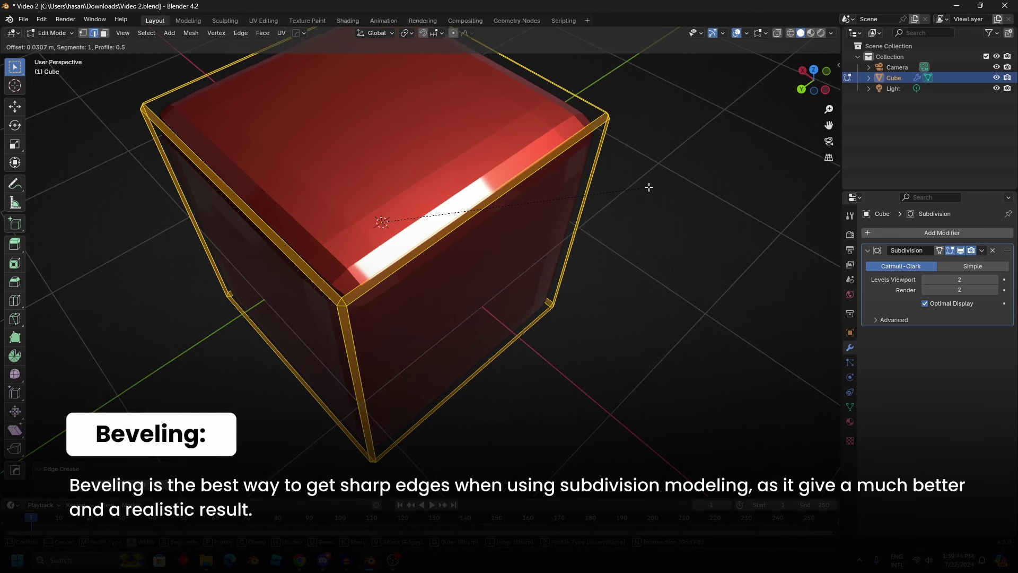
pyautogui.scroll(1, 649, 187)
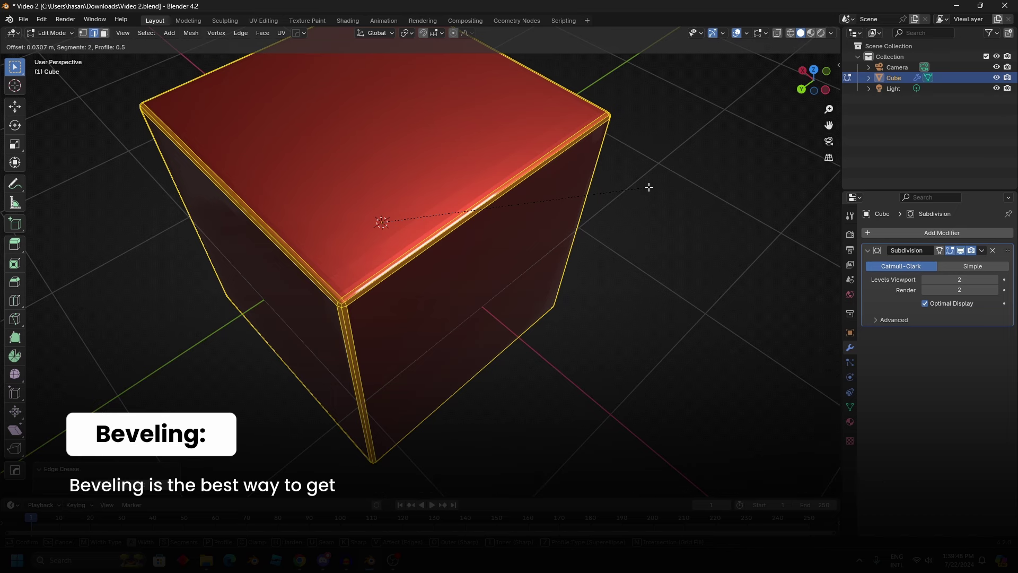
pyautogui.press('p')
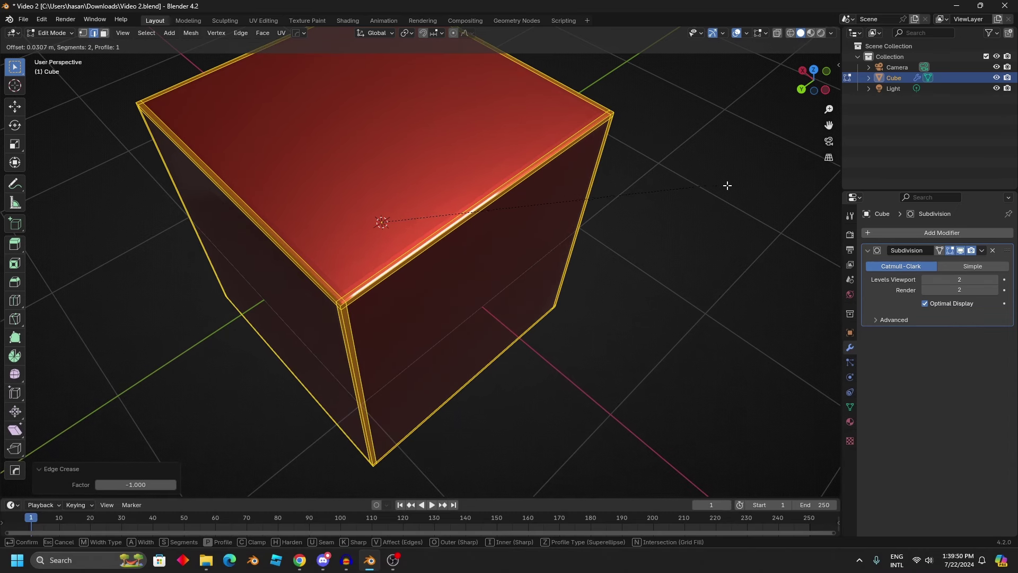
pyautogui.click(142, 175)
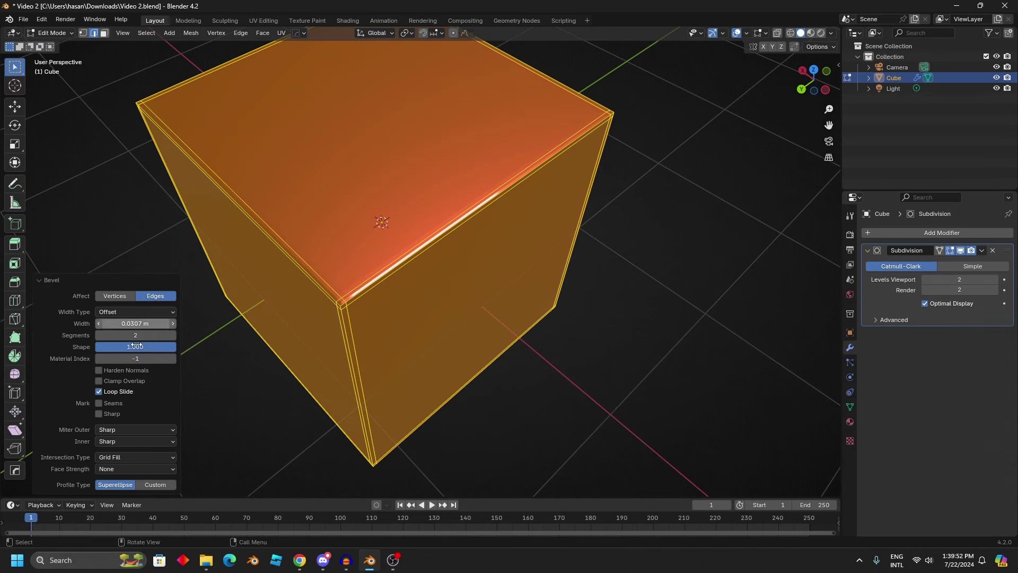
pyautogui.press('Tab')
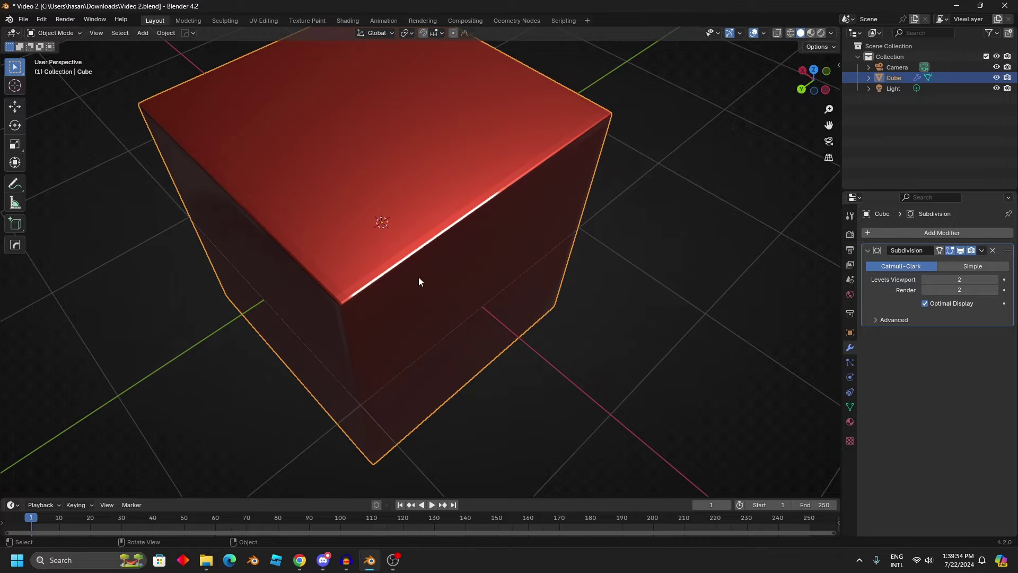
# - Inspect the bevelled cube's edges from several angles and shade the cube smooth
pyautogui.moveTo(418, 277); pyautogui.dragTo(417, 227, button='middle')
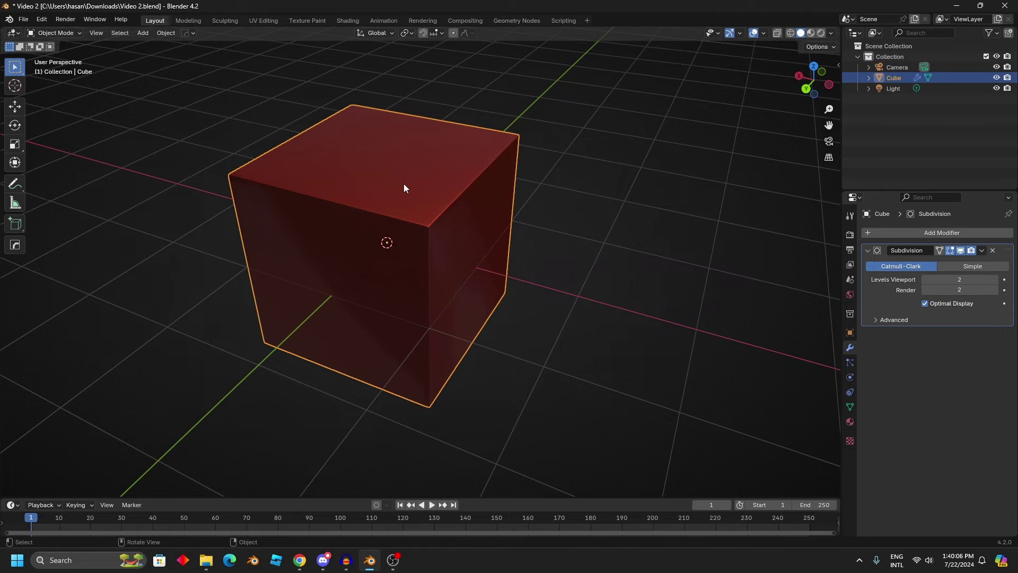
pyautogui.moveTo(412, 188); pyautogui.dragTo(418, 263, button='middle')
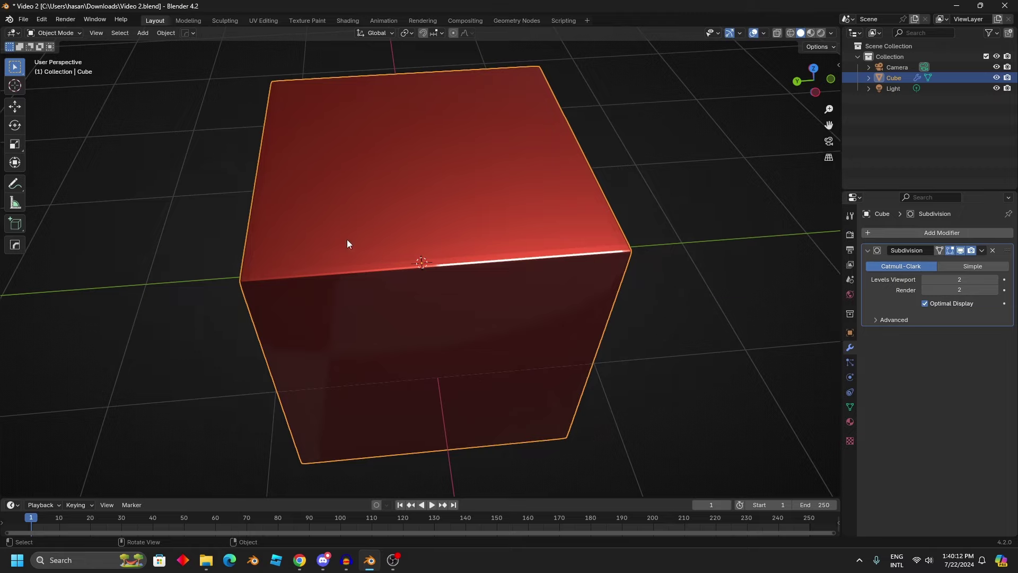
pyautogui.moveTo(523, 208); pyautogui.dragTo(456, 174, button='middle')
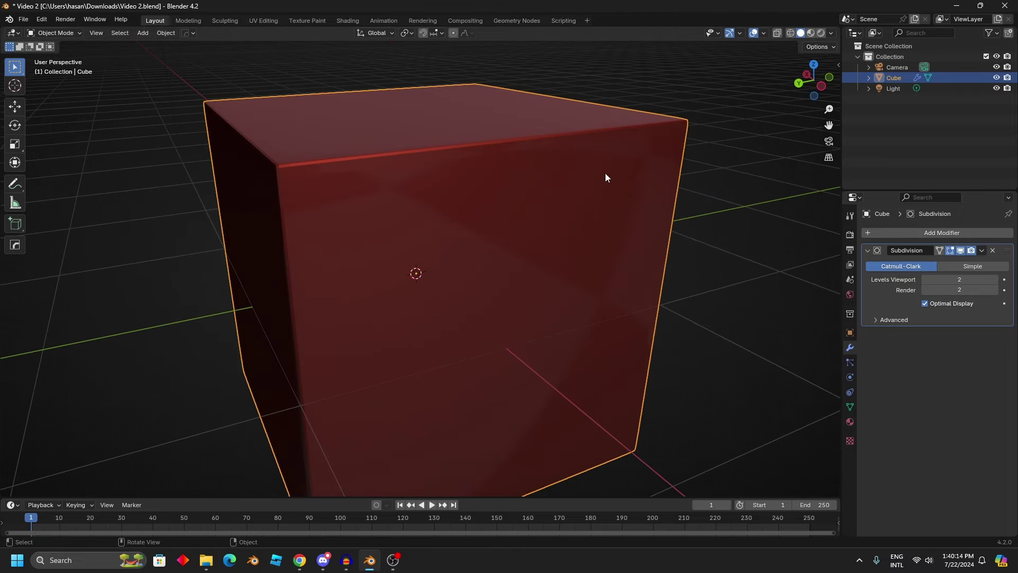
pyautogui.scroll(-2, 364, 145)
pyautogui.rightClick(374, 144)
pyautogui.click(368, 122)
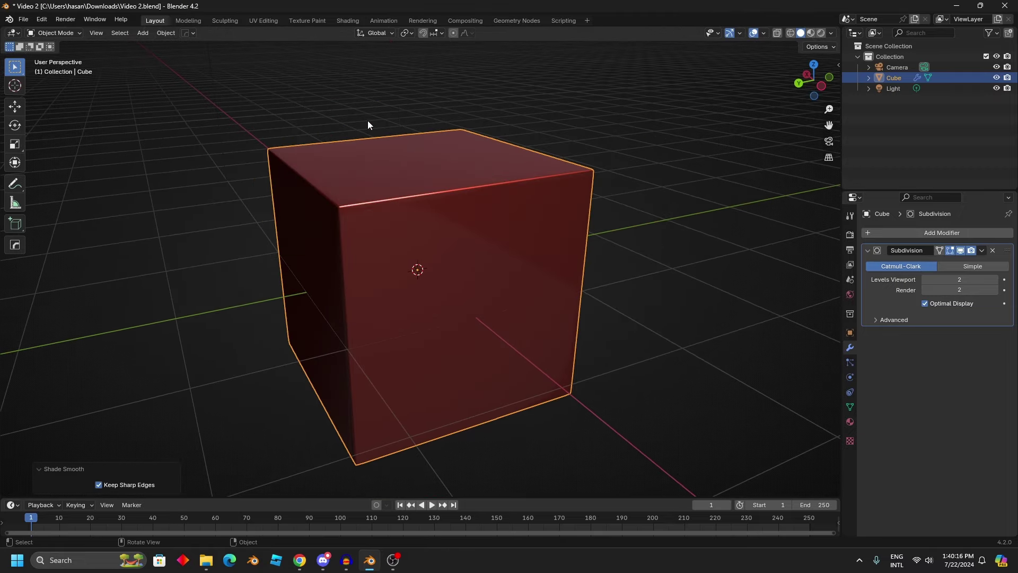
# - Turn the Timeline area into an Asset Browser and enlarge it so the asset thumbnails can be browsed
pyautogui.moveTo(439, 265); pyautogui.dragTo(476, 215, button='middle')
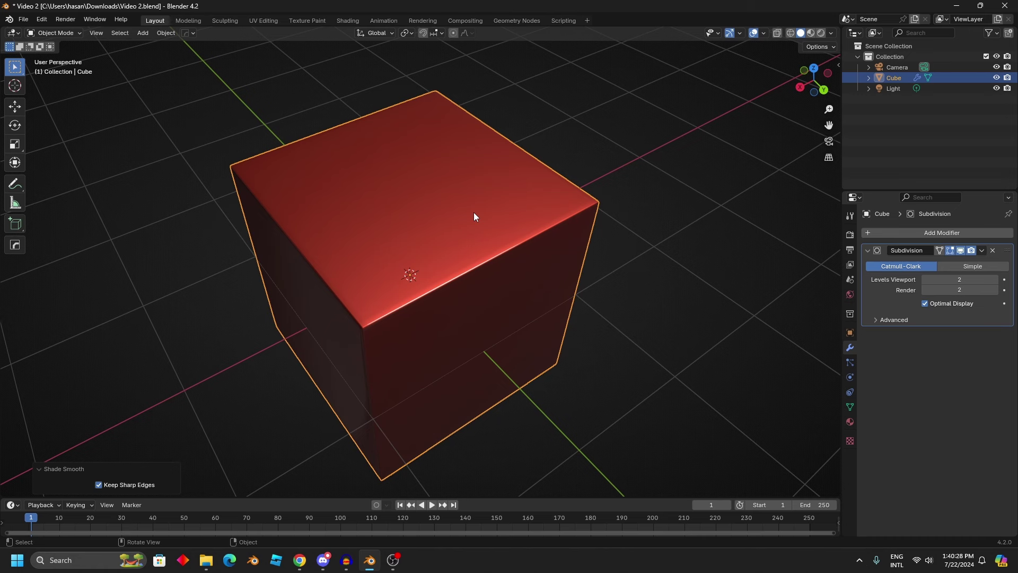
pyautogui.scroll(-6, 414, 223)
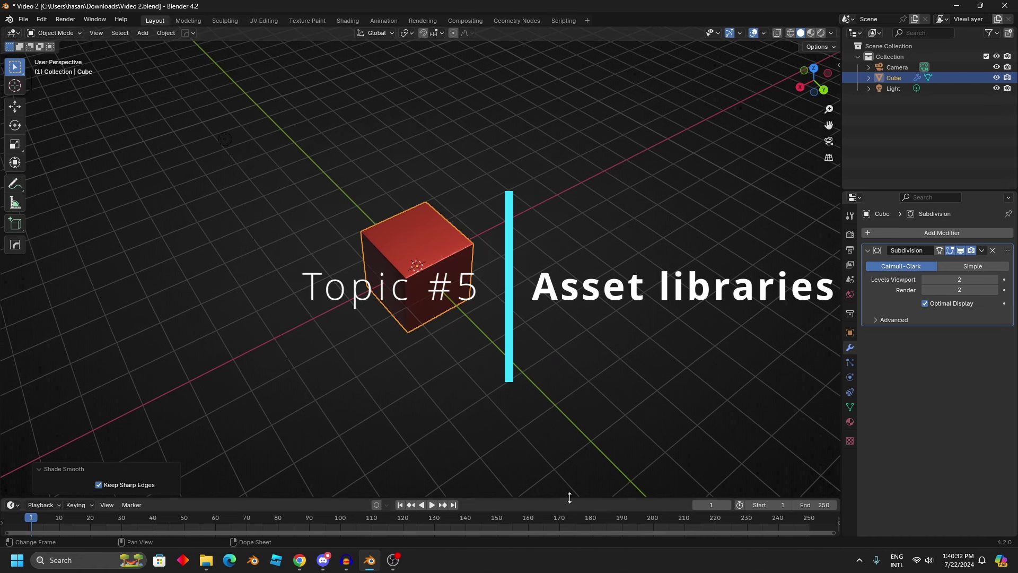
pyautogui.moveTo(570, 498); pyautogui.dragTo(568, 452)
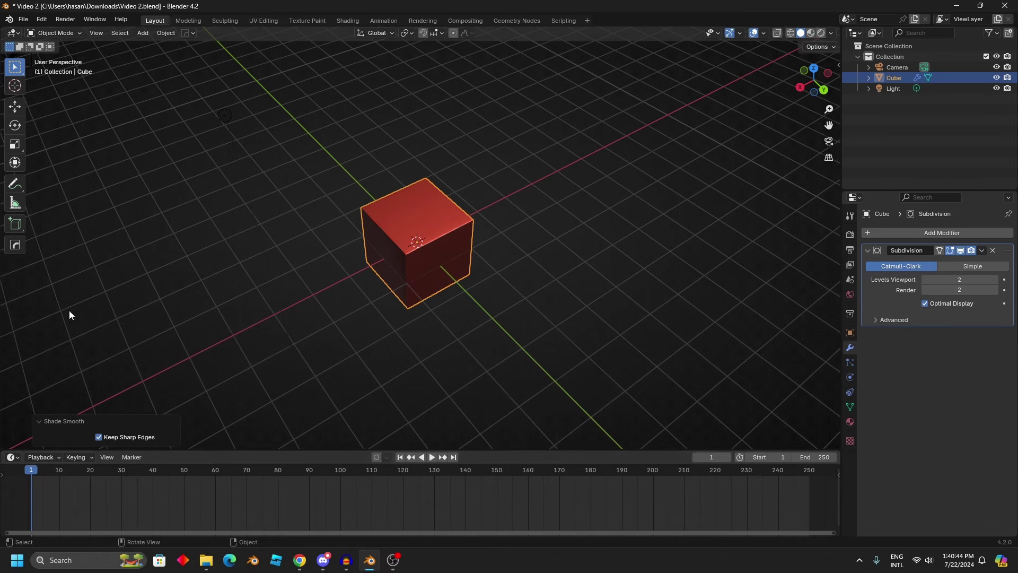
pyautogui.click(13, 457)
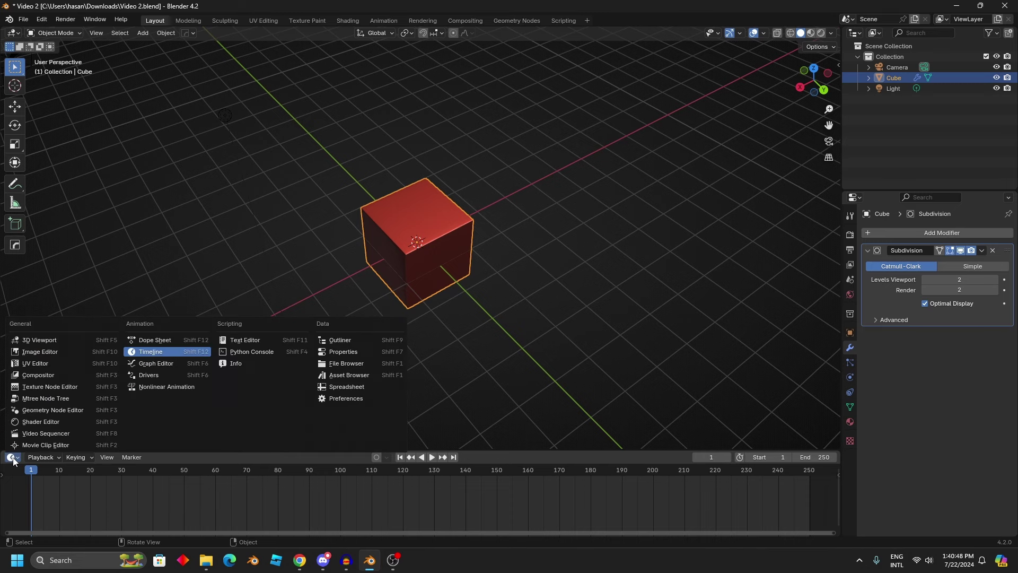
pyautogui.click(12, 458)
pyautogui.click(13, 458)
pyautogui.click(12, 459)
pyautogui.click(13, 459)
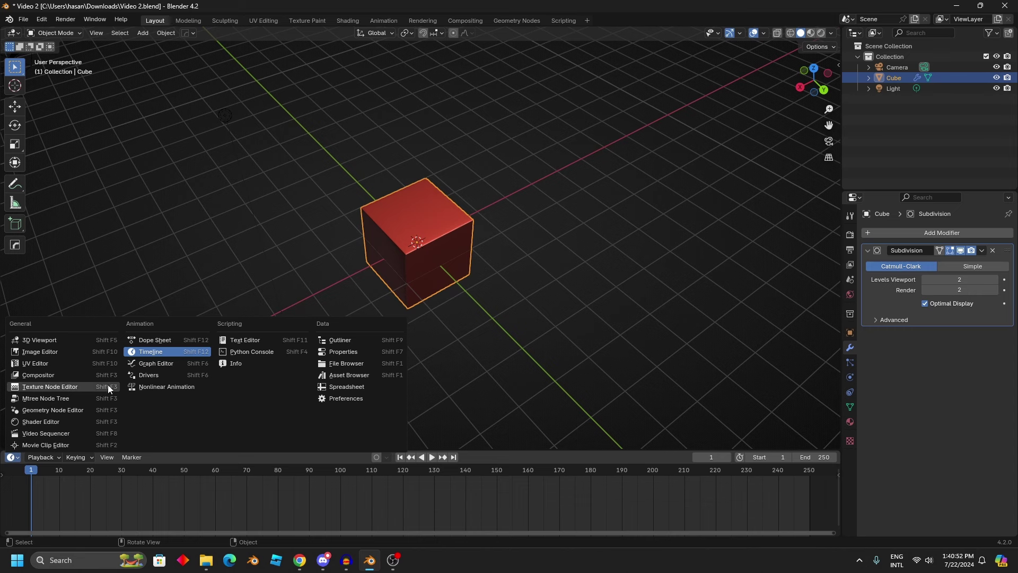
pyautogui.click(349, 375)
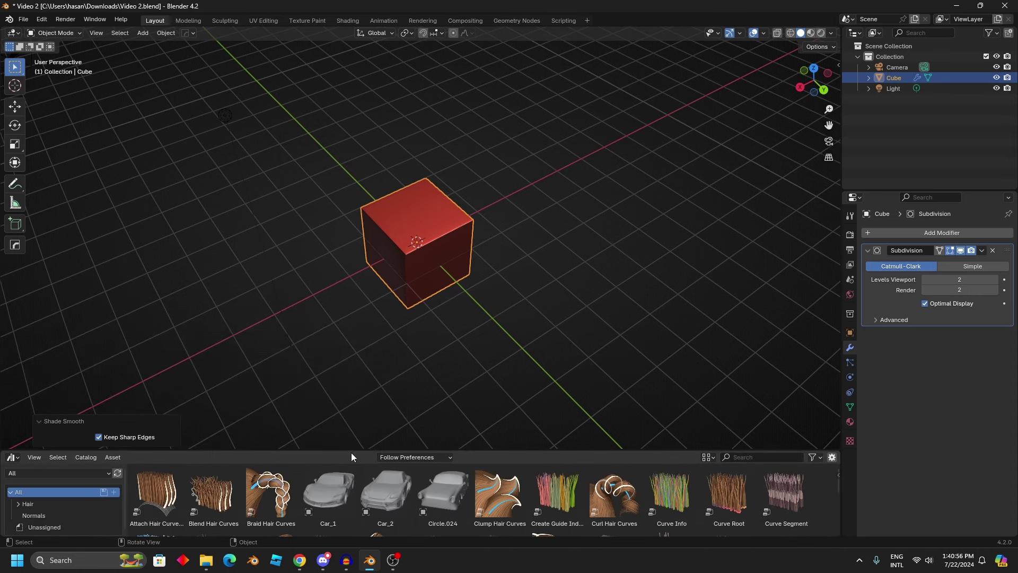
pyautogui.moveTo(351, 453); pyautogui.dragTo(353, 399)
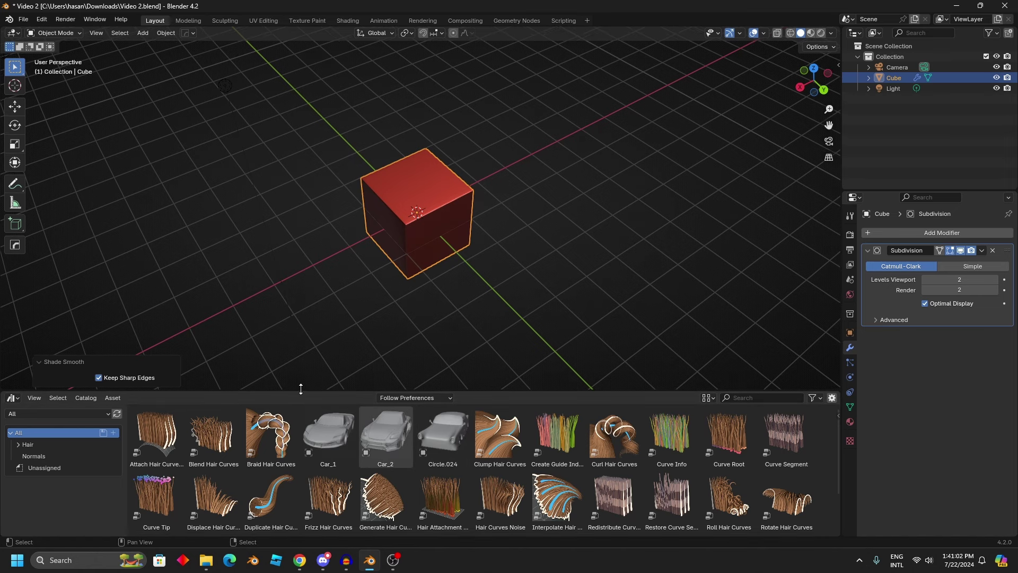
pyautogui.moveTo(301, 389); pyautogui.dragTo(292, 420)
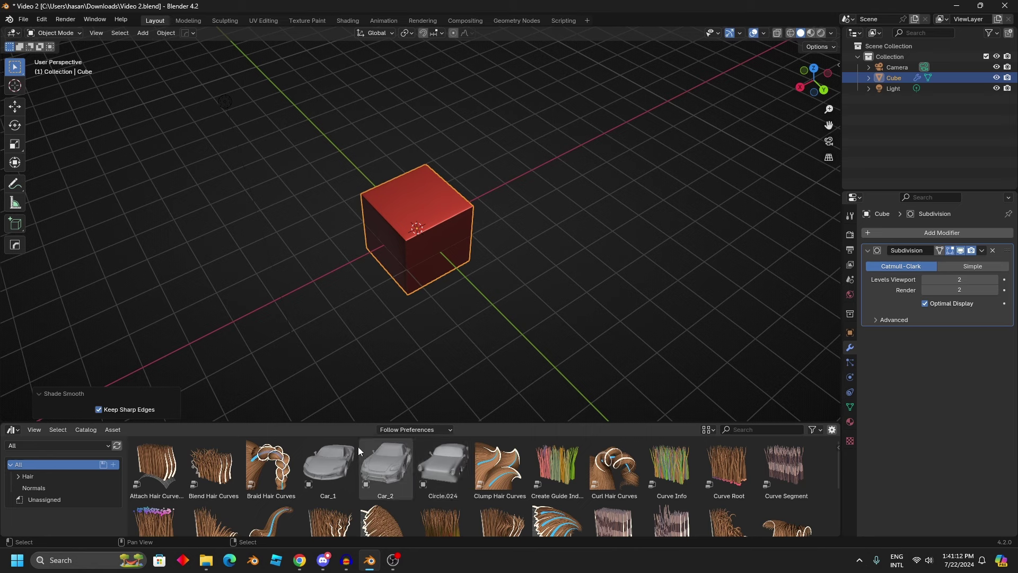
# - Check the User Library's path and import method under Asset Libraries in the File Paths preferences, and close the preferences
pyautogui.click(42, 19)
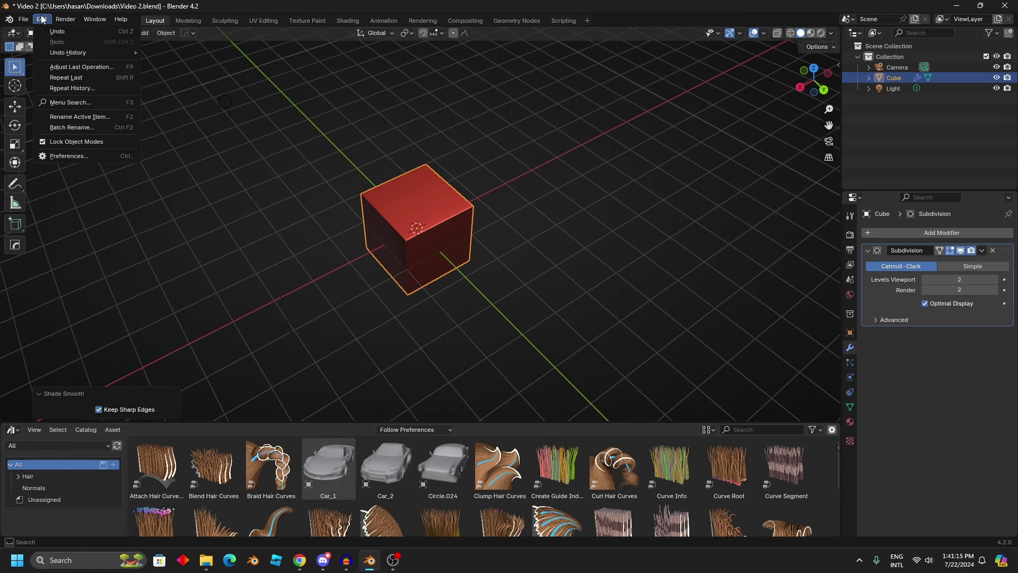
pyautogui.click(78, 153)
pyautogui.click(71, 221)
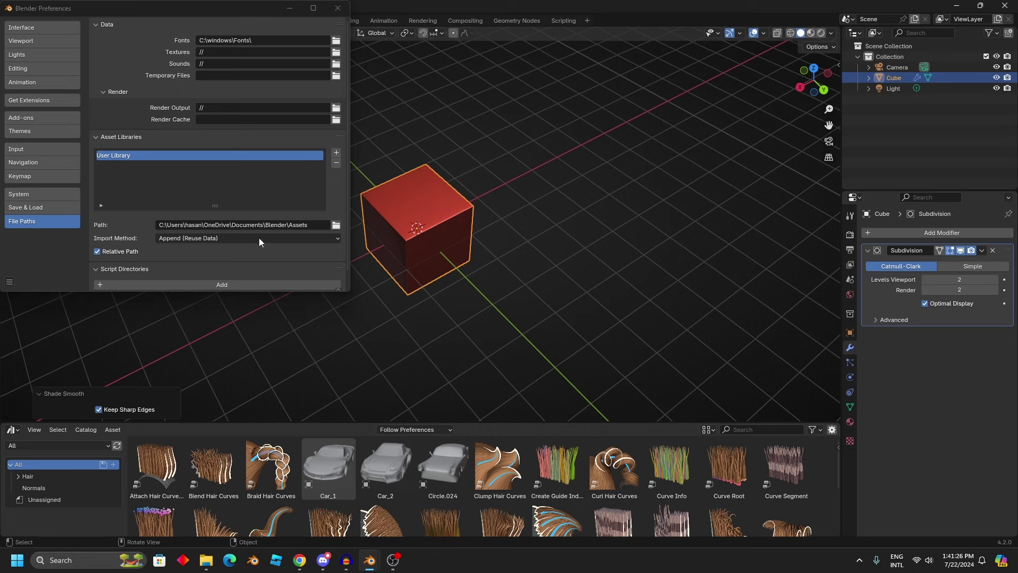
pyautogui.click(338, 7)
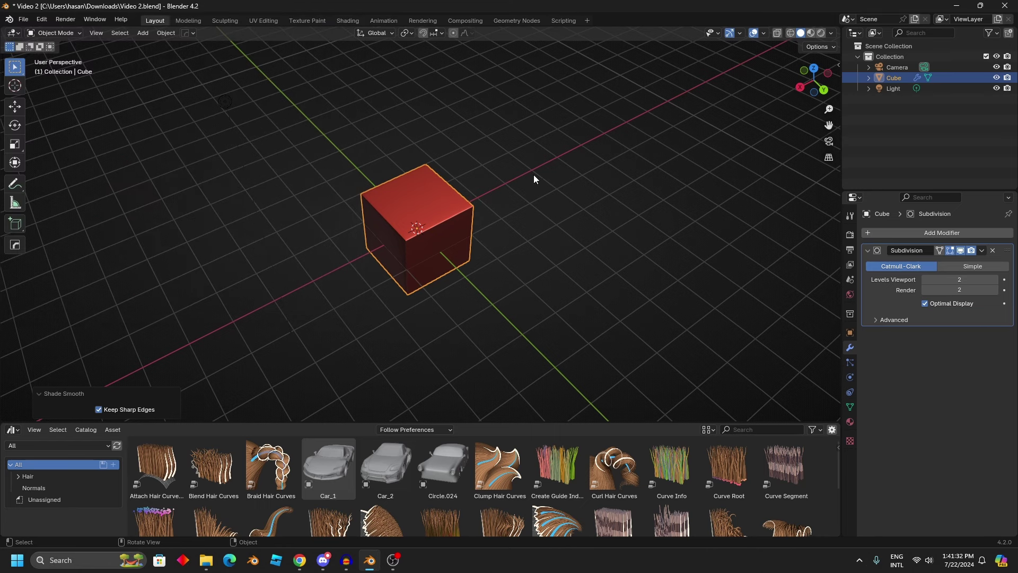
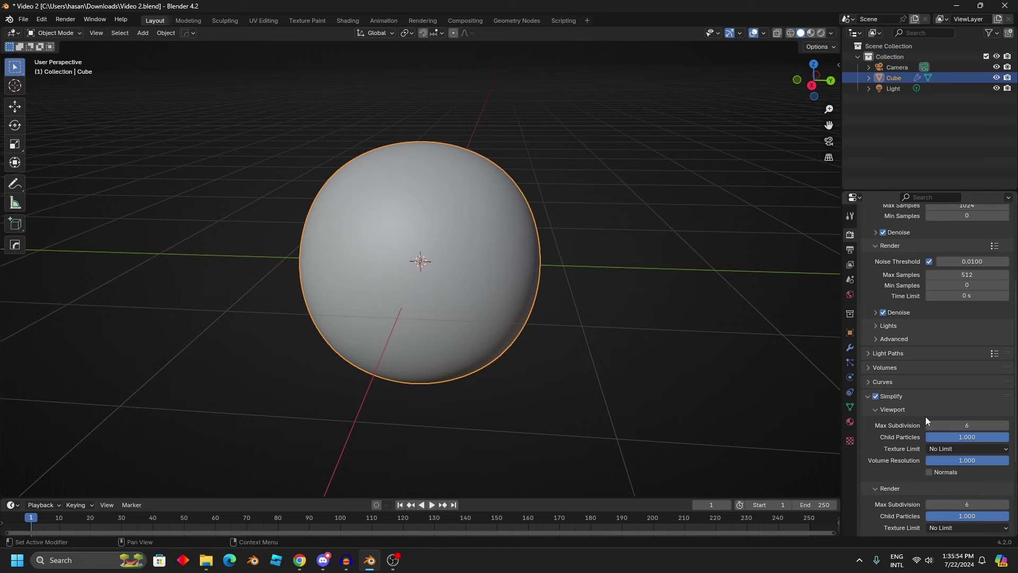
# - Lower the Simplify viewport Max Subdivision to 1 in the render settings, and raise it to 3
pyautogui.scroll(-2, 926, 419)
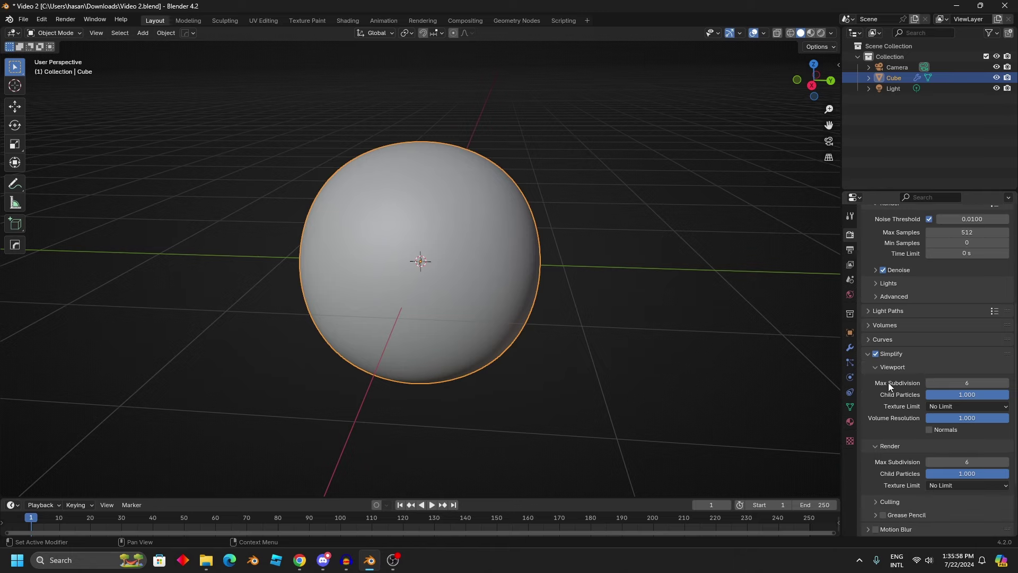
pyautogui.click(928, 383)
pyautogui.click(928, 382)
pyautogui.click(929, 383)
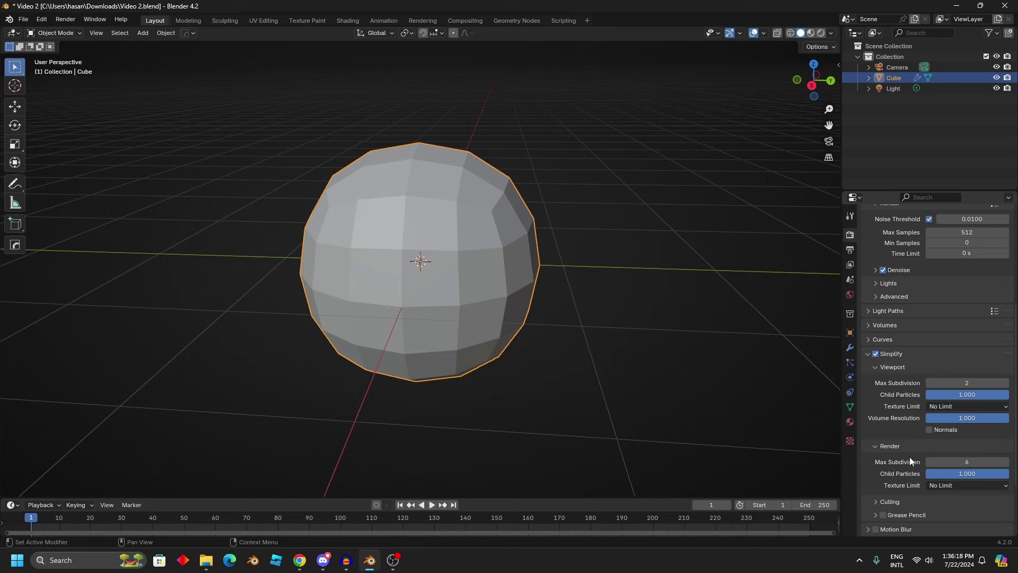
pyautogui.click(928, 383)
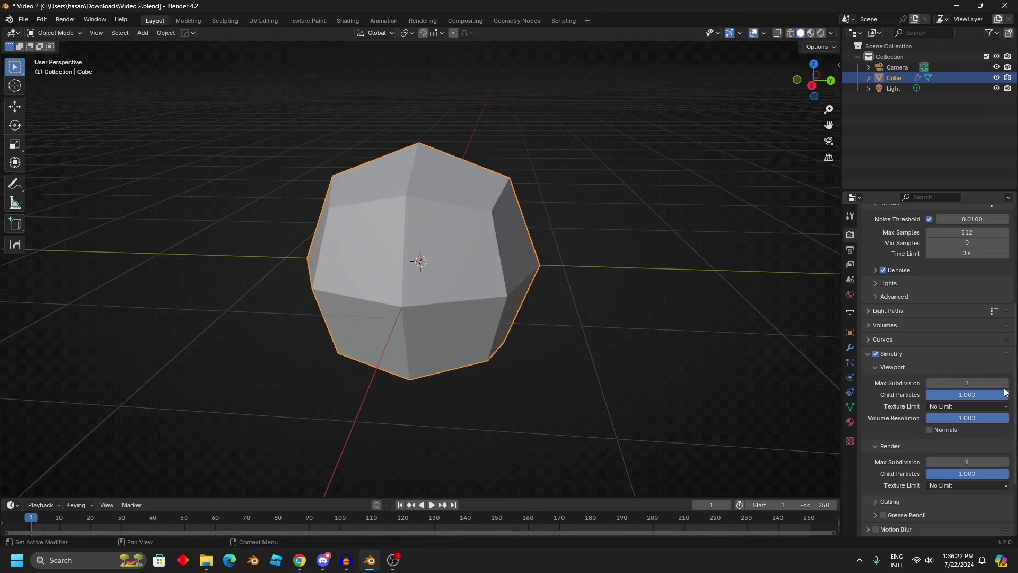
pyautogui.moveTo(928, 383); pyautogui.dragTo(1008, 394)
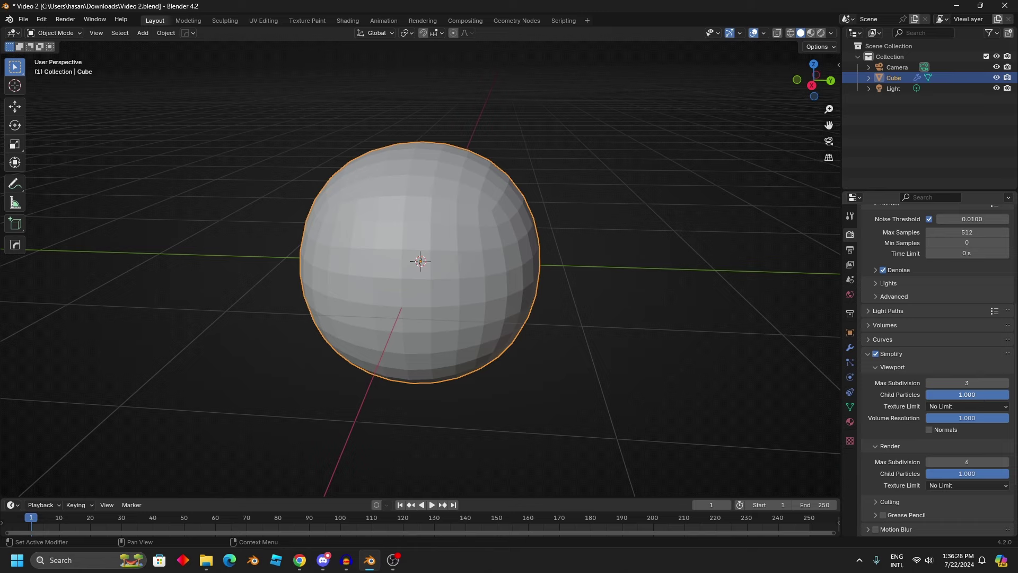
# - Look through the viewport Texture Limit options in the Simplify settings and try the Volume Resolution slider
pyautogui.click(979, 406)
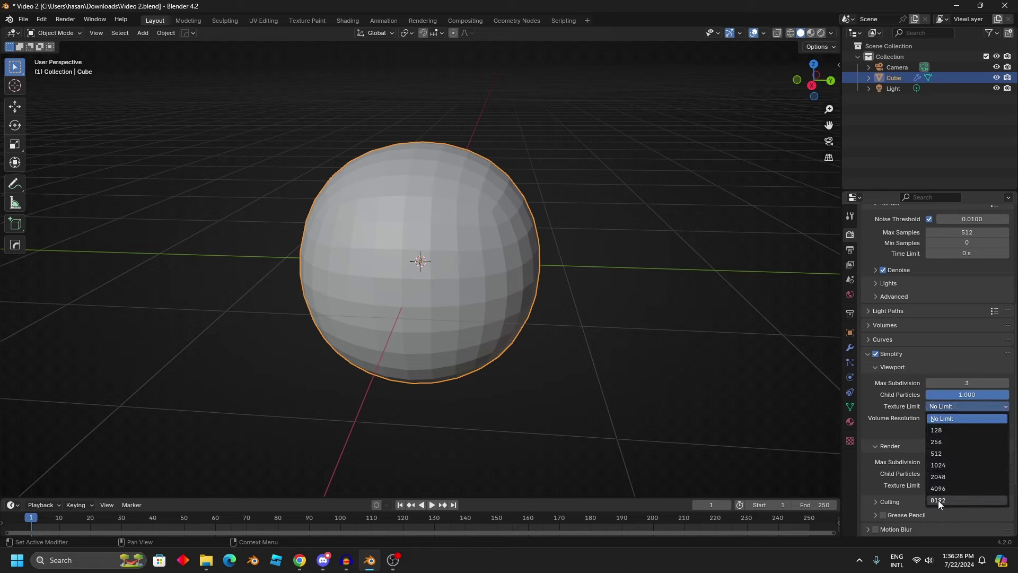
pyautogui.click(945, 371)
pyautogui.click(945, 371)
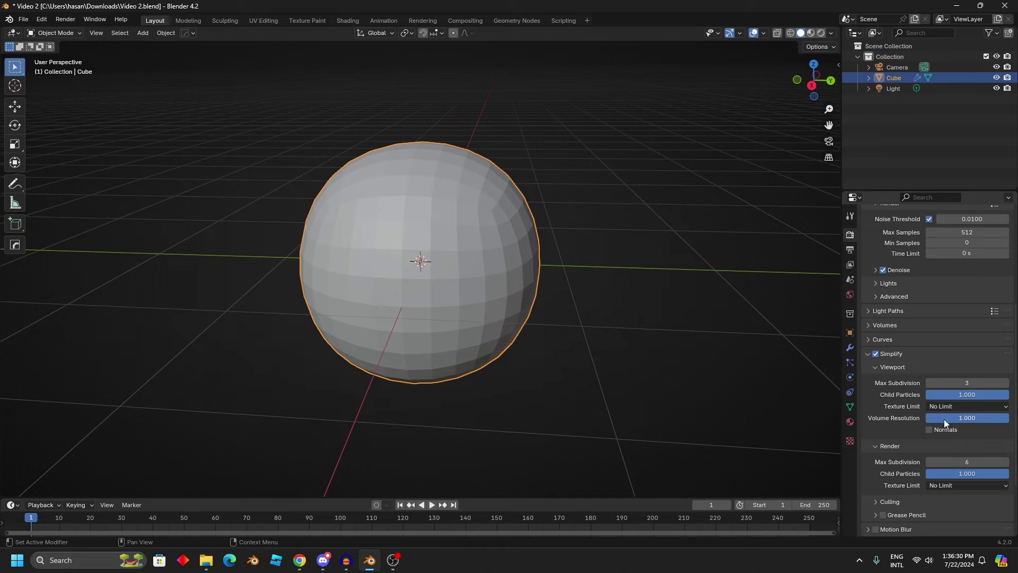
pyautogui.moveTo(979, 418); pyautogui.dragTo(1011, 421)
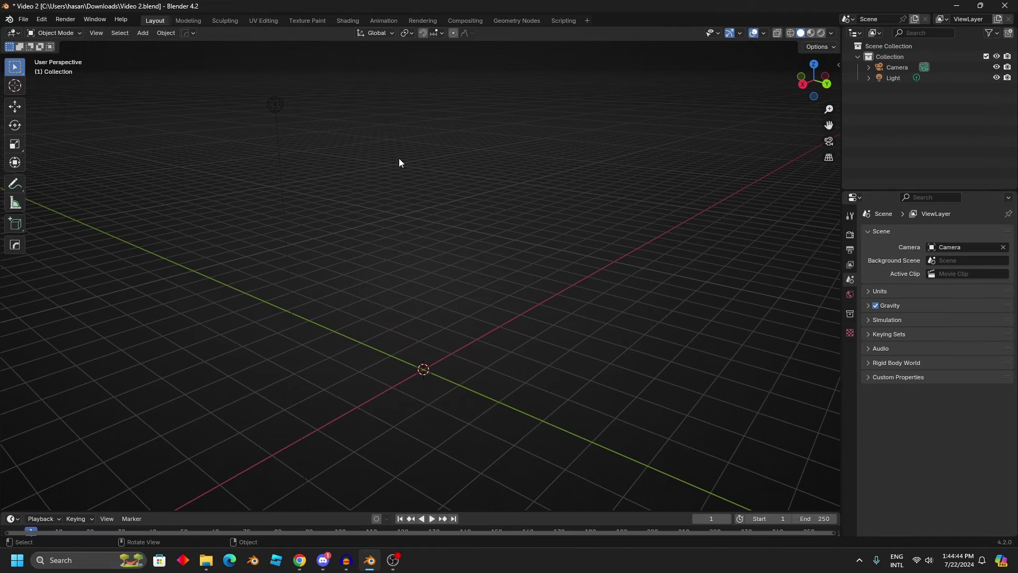
# - Enable the Statistics overlay in the 3D viewport of the cube-free scene
pyautogui.moveTo(399, 158); pyautogui.dragTo(332, 191, button='middle')
pyautogui.moveTo(405, 288); pyautogui.dragTo(434, 281, button='middle')
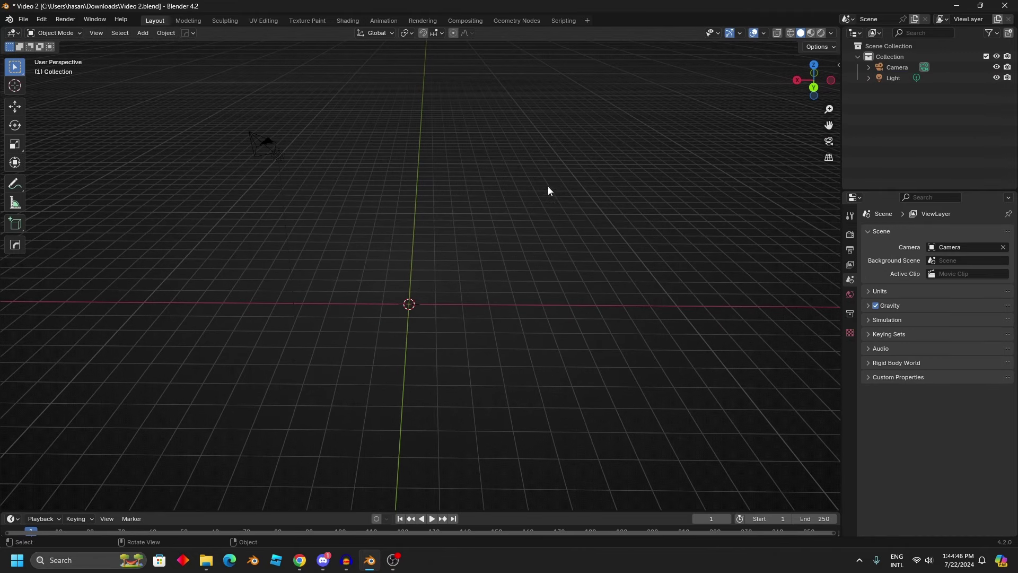
pyautogui.click(765, 33)
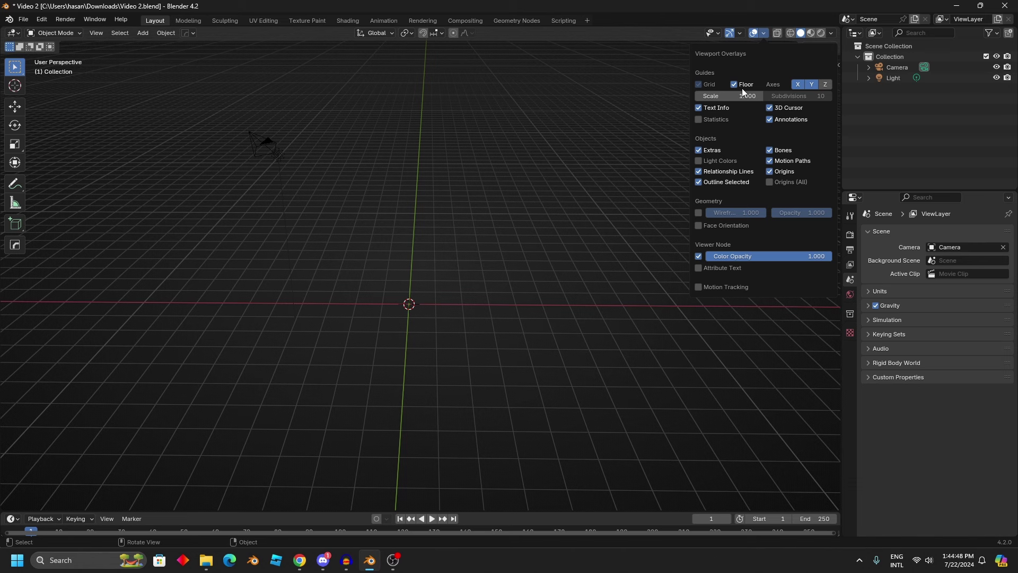
pyautogui.click(700, 119)
# - Add a cube mesh at the 3D cursor
pyautogui.moveTo(349, 178); pyautogui.dragTo(316, 207, button='middle')
pyautogui.hotkey('shift', 'a')
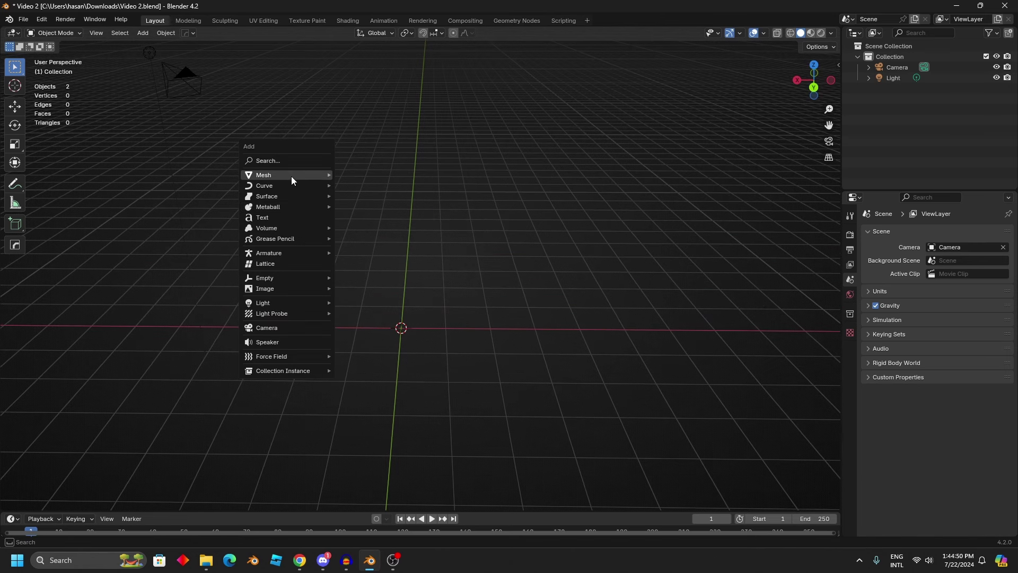
pyautogui.moveTo(291, 176)
pyautogui.click(352, 185)
# - Subdivide the whole cube seven times in Edit Mode with one cut each, and return to Object Mode
pyautogui.press('Tab')
pyautogui.hotkey('ctrl', 'e')
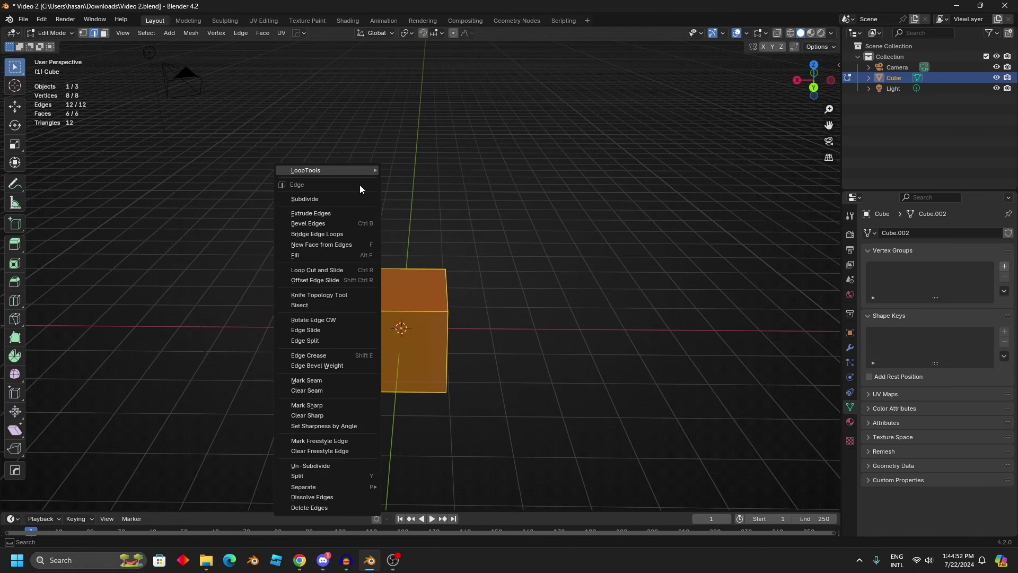
pyautogui.click(331, 199)
pyautogui.rightClick(331, 199)
pyautogui.click(331, 199)
pyautogui.rightClick(331, 199)
pyautogui.click(331, 200)
pyautogui.rightClick(331, 199)
pyautogui.click(331, 200)
pyautogui.rightClick(331, 199)
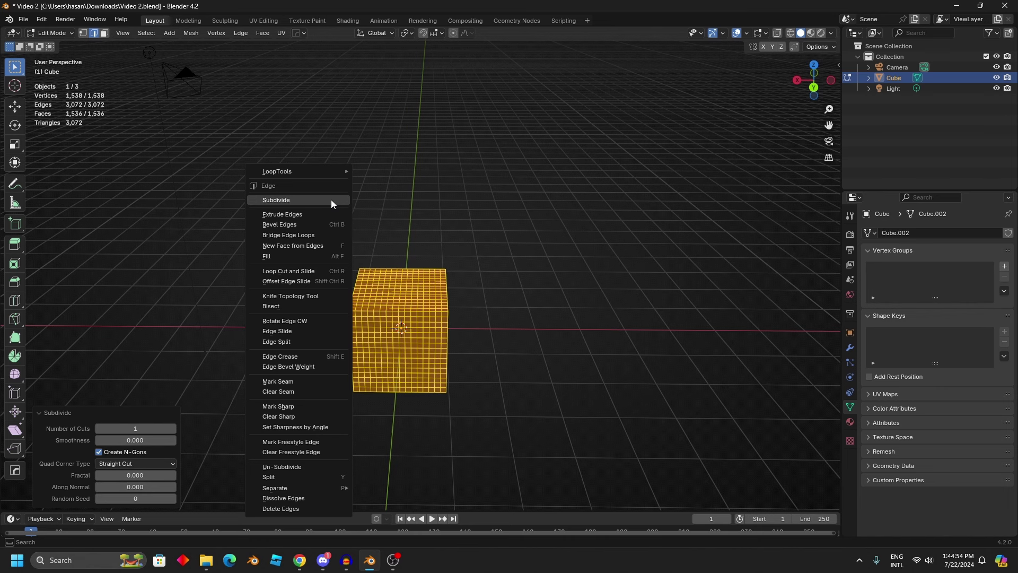
pyautogui.click(331, 200)
pyautogui.rightClick(332, 200)
pyautogui.click(332, 200)
pyautogui.press('Tab')
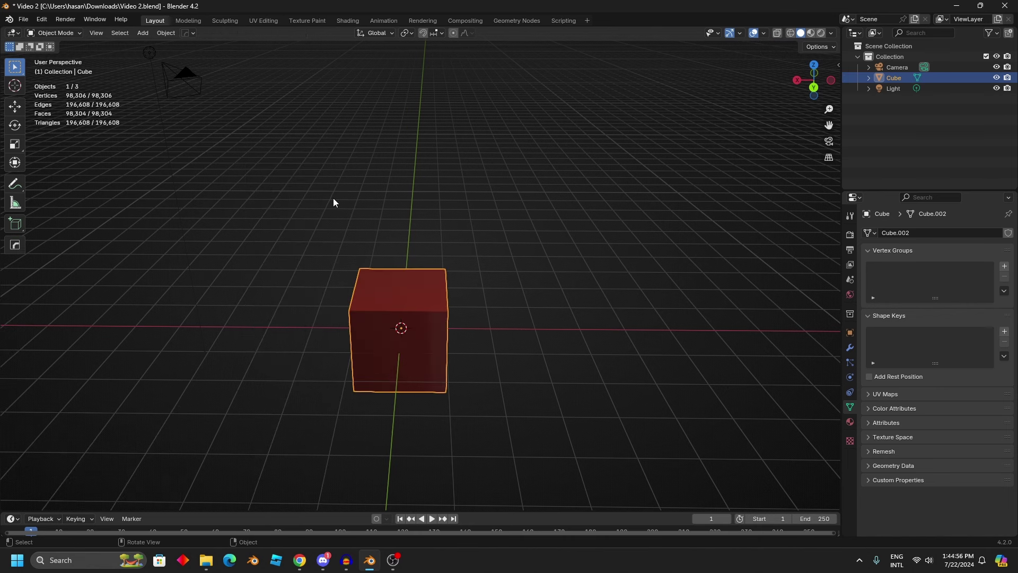
# - Subdivide the cube's entire mesh two more times in Edit Mode and go back to Object Mode
pyautogui.press('Tab')
pyautogui.rightClick(268, 173)
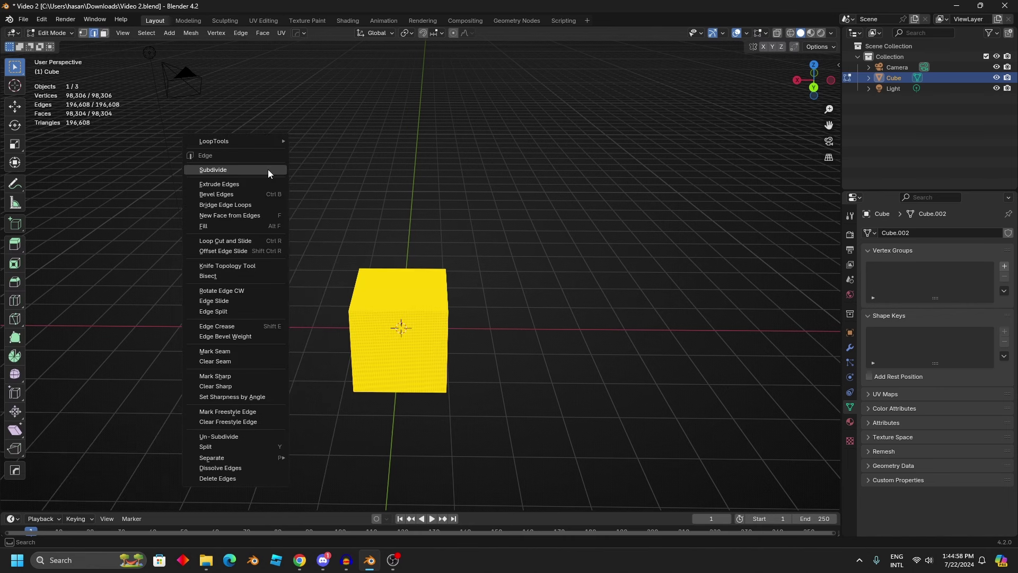
pyautogui.click(268, 170)
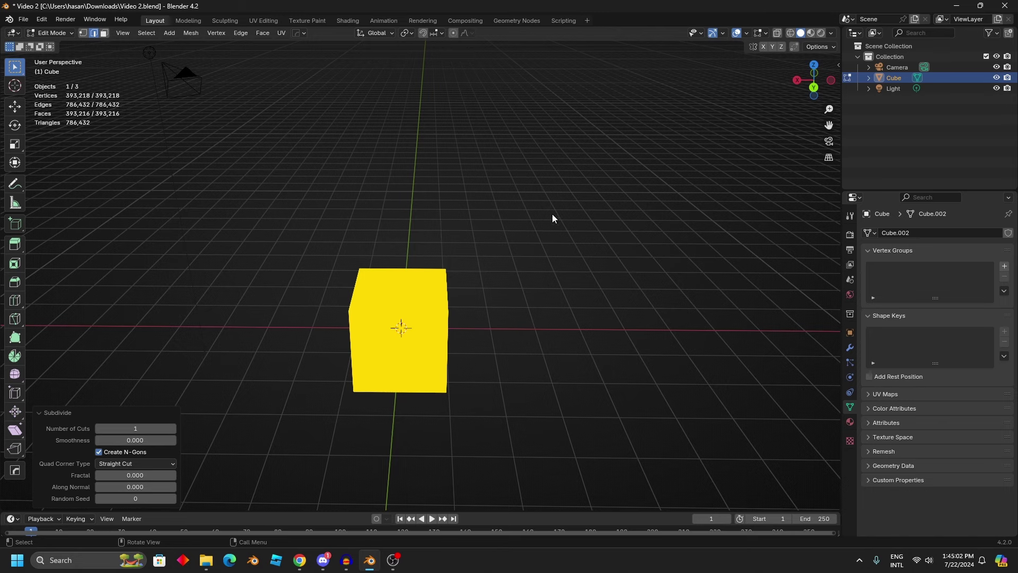
pyautogui.press('Tab')
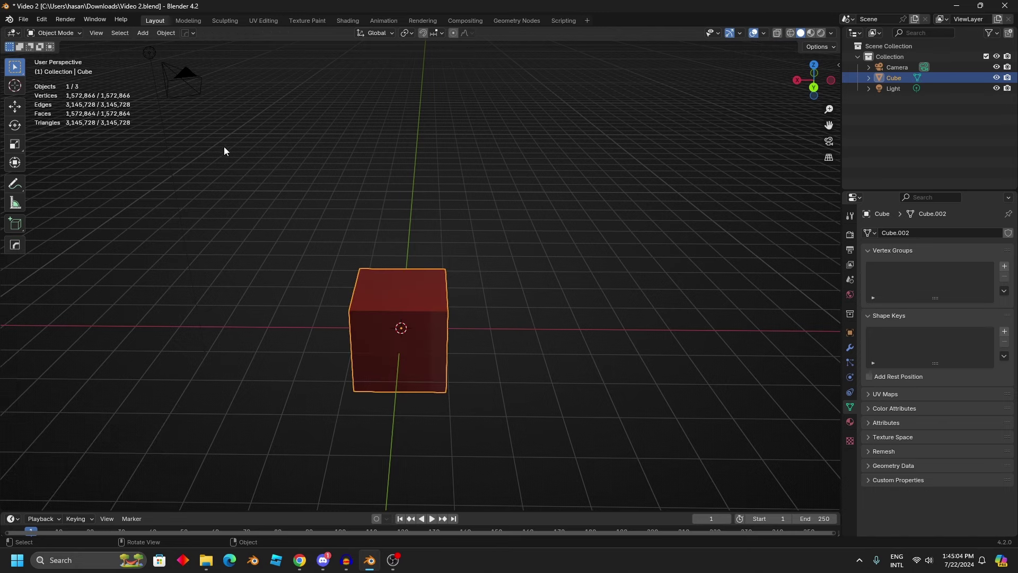
# - Duplicate the dense cube seven times, scattering the copies around and behind the original, and leave only the camera selected
pyautogui.moveTo(403, 339); pyautogui.dragTo(250, 175, button='middle')
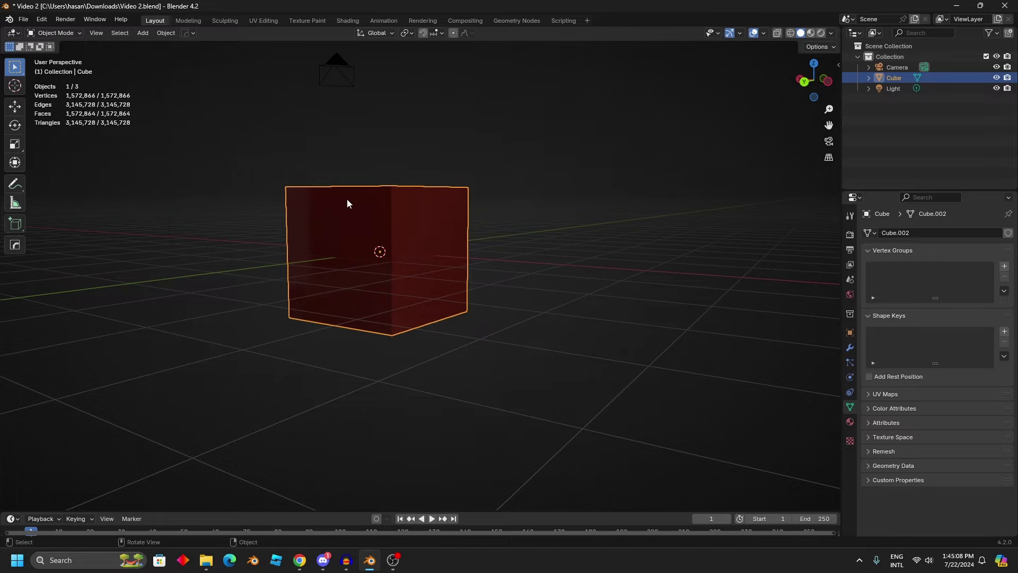
pyautogui.moveTo(348, 203); pyautogui.dragTo(443, 225, button='middle')
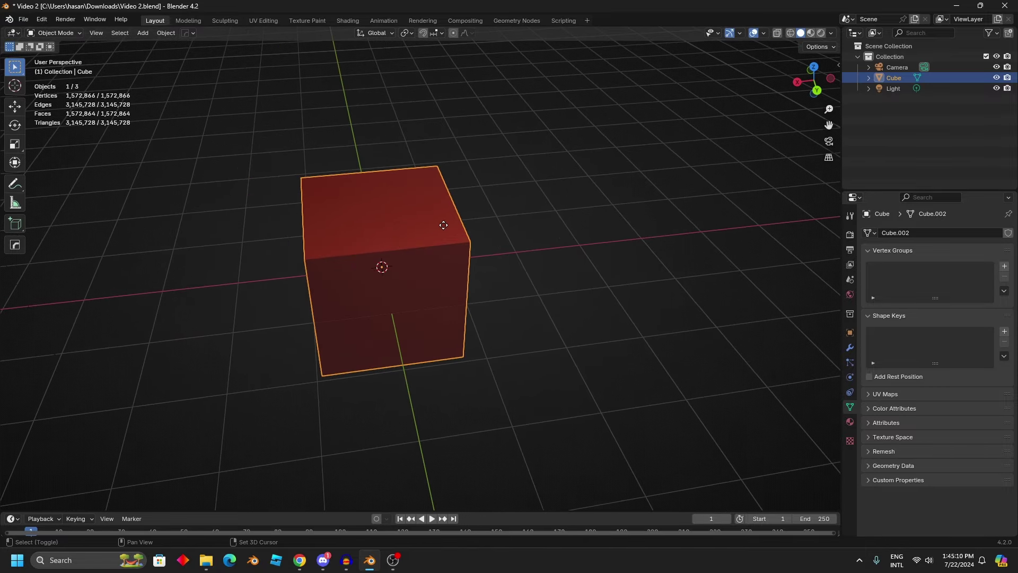
pyautogui.hotkey('shift', 'd')
pyautogui.click(580, 153)
pyautogui.hotkey('shift', 'd')
pyautogui.click(276, 39)
pyautogui.hotkey('shift', 'd')
pyautogui.click(148, 201)
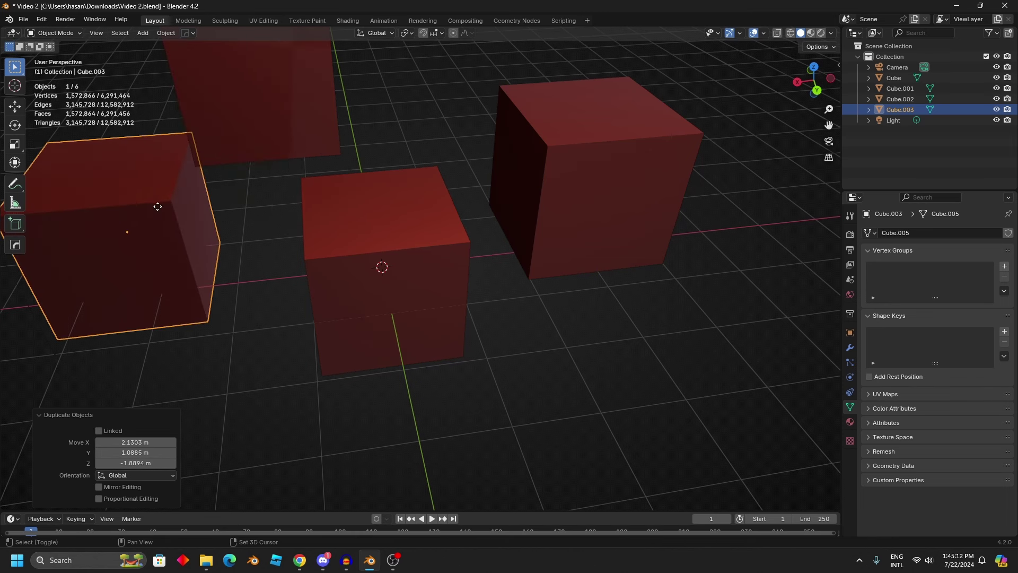
pyautogui.hotkey('shift', 'd')
pyautogui.click(482, 64)
pyautogui.scroll(-3, 481, 89)
pyautogui.hotkey('shift', 'd')
pyautogui.click(490, 111)
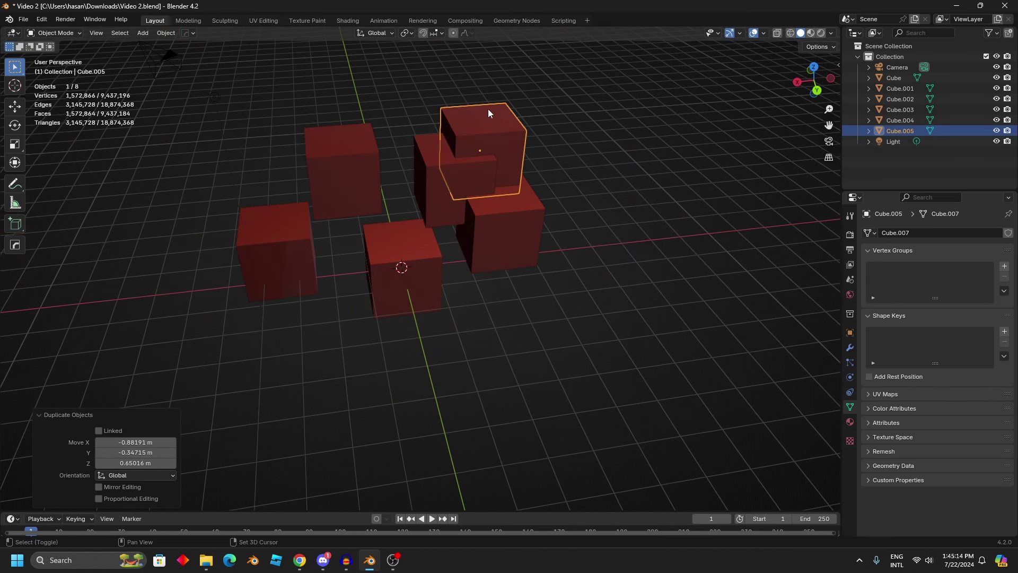
pyautogui.hotkey('shift', 'd')
pyautogui.click(576, 118)
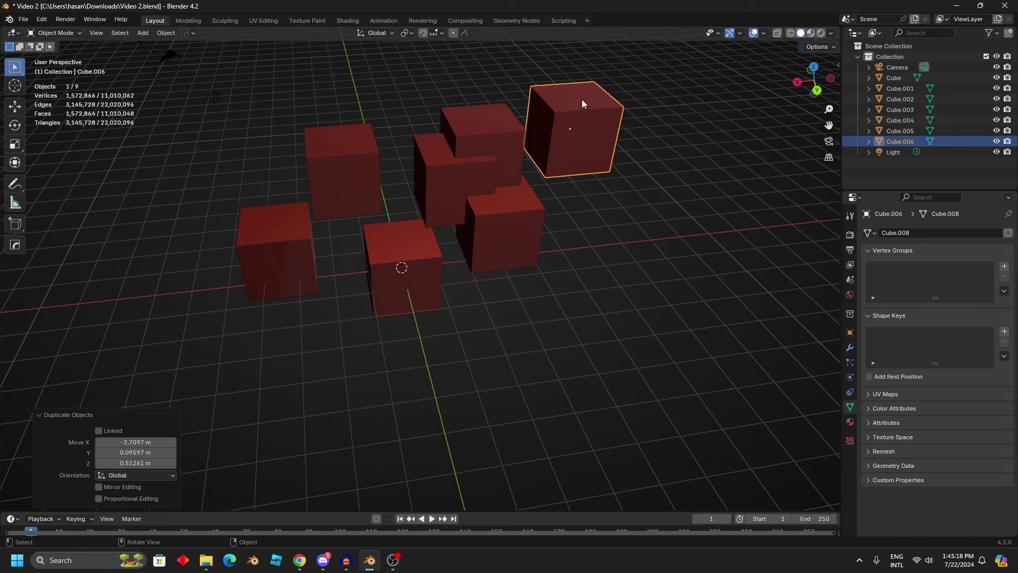
pyautogui.hotkey('shift', 'd')
pyautogui.click(634, 119)
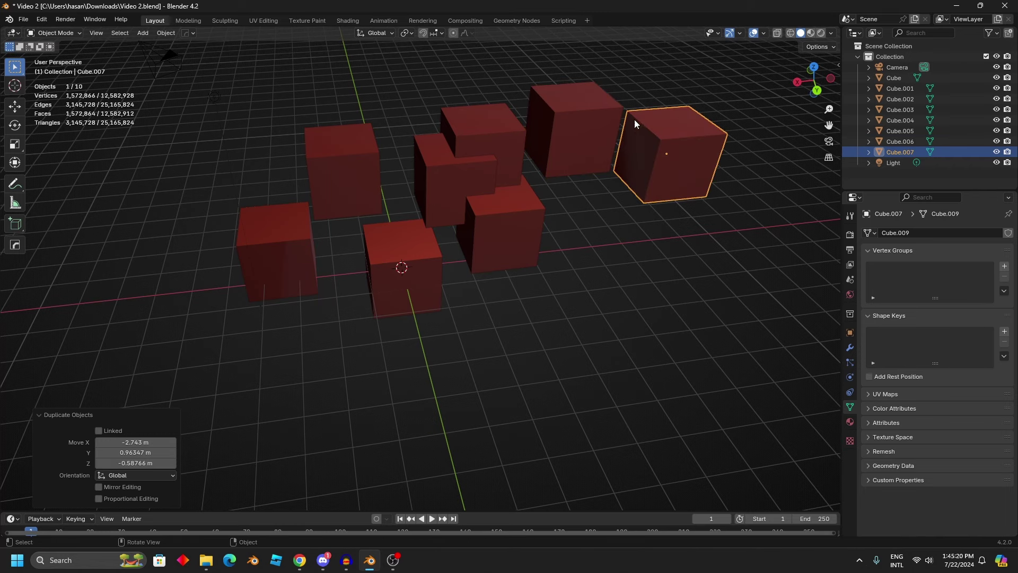
pyautogui.moveTo(196, 96); pyautogui.dragTo(268, 164)
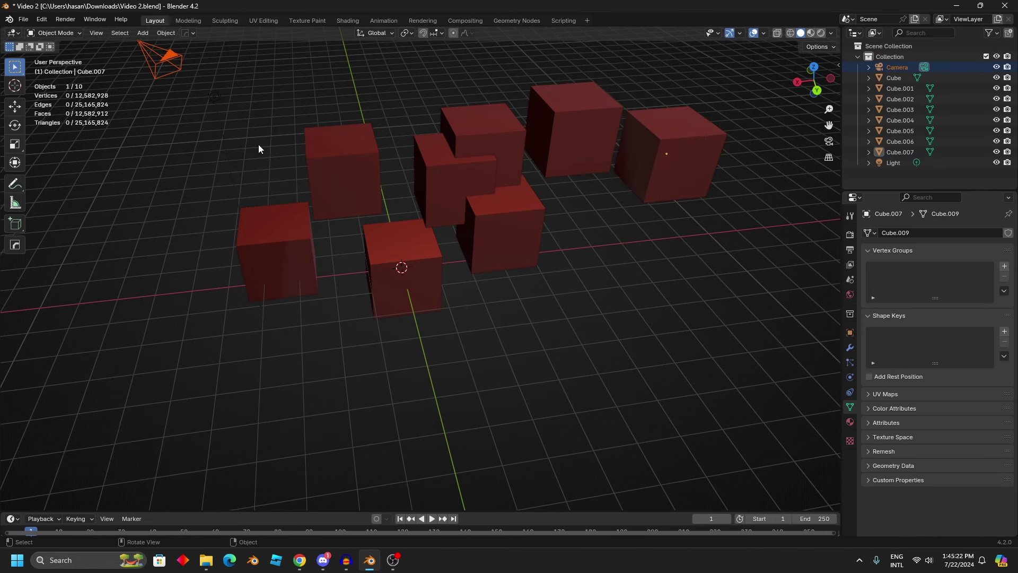
# - Delete the seven duplicated cubes, keeping only the original cube at the 3D cursor
pyautogui.click(333, 180)
pyautogui.keyDown('shift'); pyautogui.click(281, 241); pyautogui.keyUp('shift')
pyautogui.keyDown('shift'); pyautogui.click(440, 155); pyautogui.keyUp('shift')
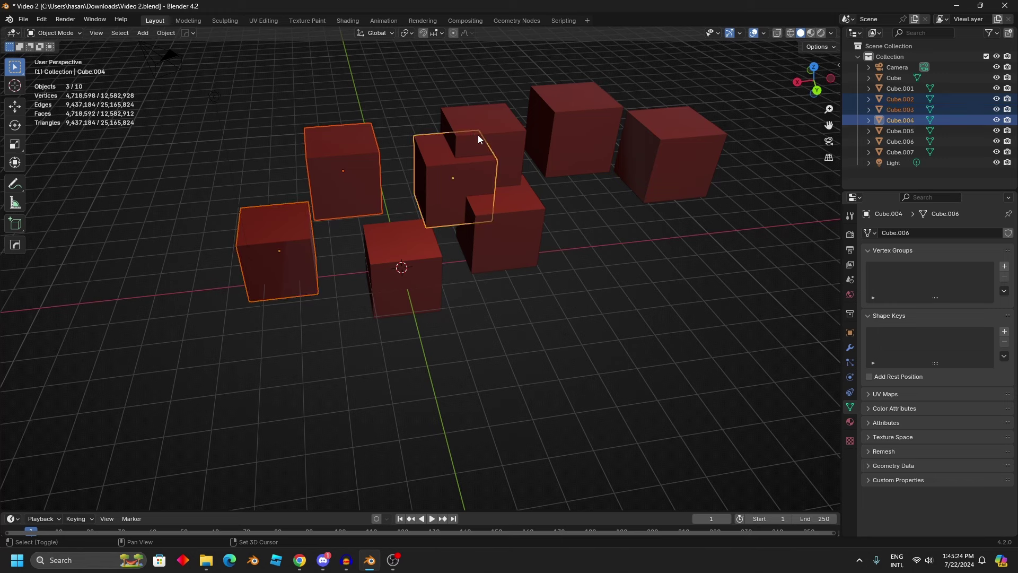
pyautogui.keyDown('shift'); pyautogui.click(479, 135); pyautogui.keyUp('shift')
pyautogui.keyDown('shift'); pyautogui.click(536, 194); pyautogui.keyUp('shift')
pyautogui.keyDown('shift'); pyautogui.click(618, 127); pyautogui.keyUp('shift')
pyautogui.keyDown('shift'); pyautogui.click(696, 133); pyautogui.keyUp('shift')
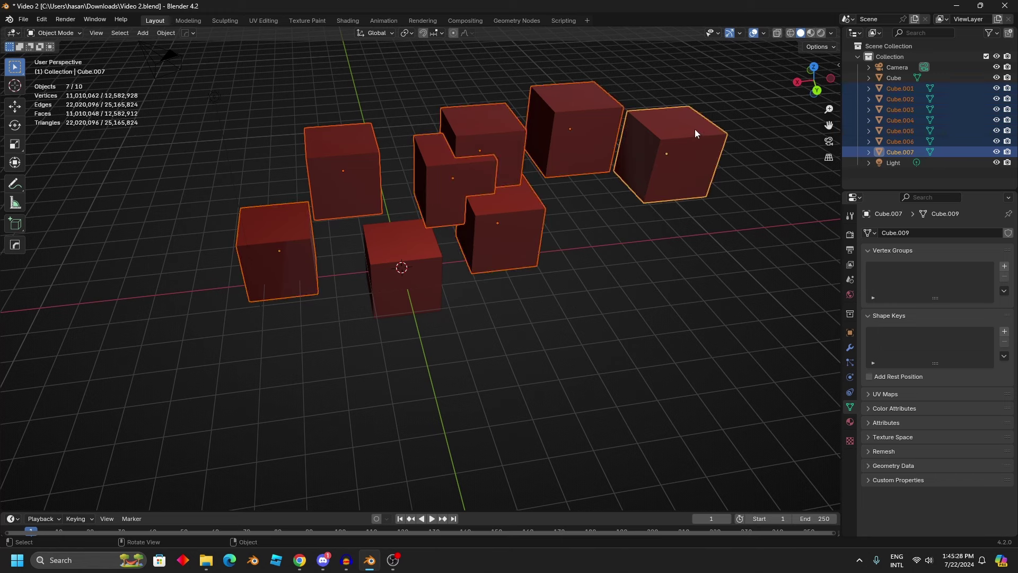
pyautogui.press('Delete')
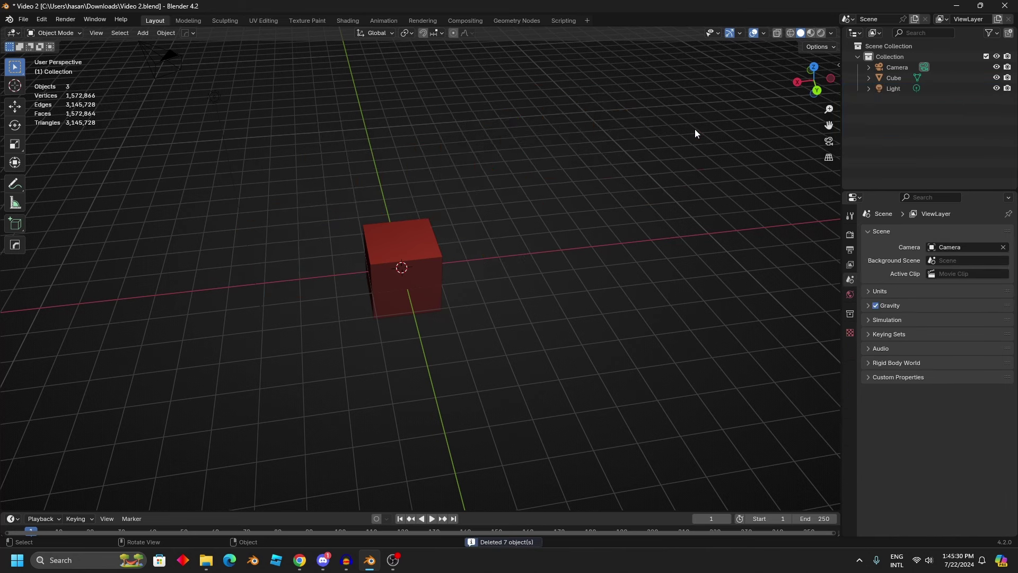
pyautogui.keyDown('shift'); pyautogui.click(385, 236); pyautogui.keyUp('shift')
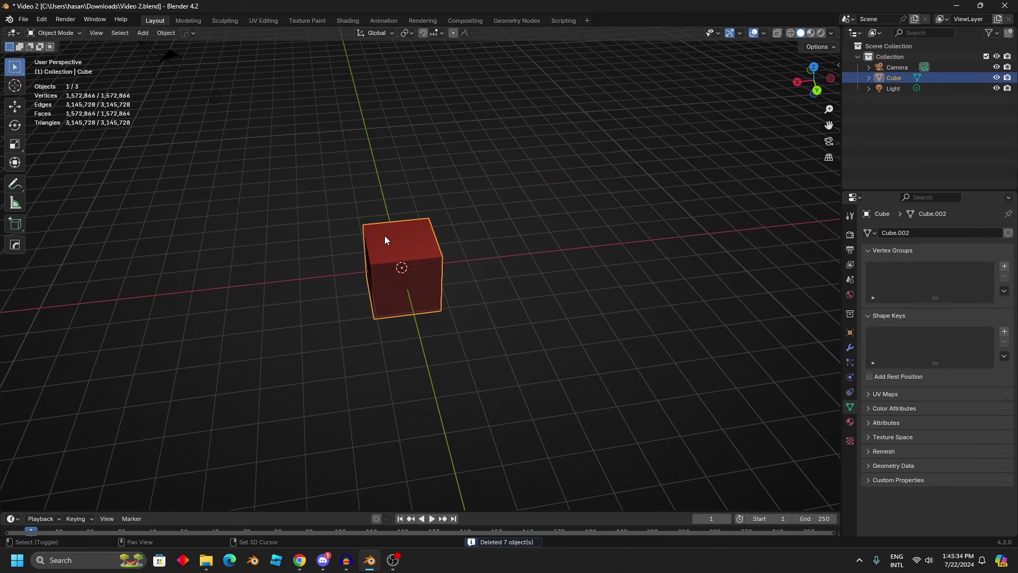
pyautogui.hotkey('shift', 'd')
pyautogui.click(476, 148)
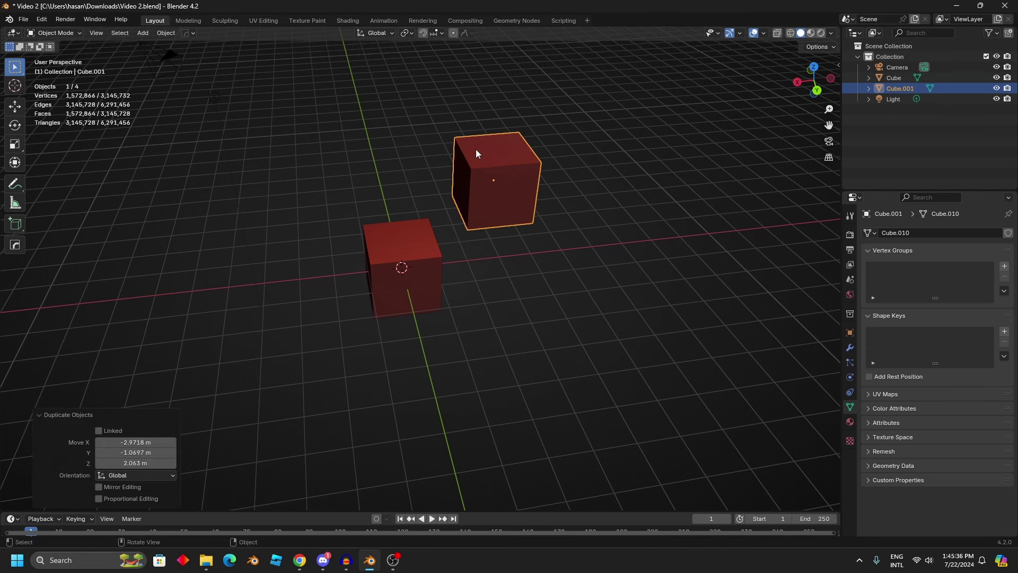
pyautogui.press('Delete')
# - Create eight linked duplicates of the original cube, each made from the previous one, and scatter them around it
pyautogui.click(418, 238)
pyautogui.hotkey('shift', 'd')
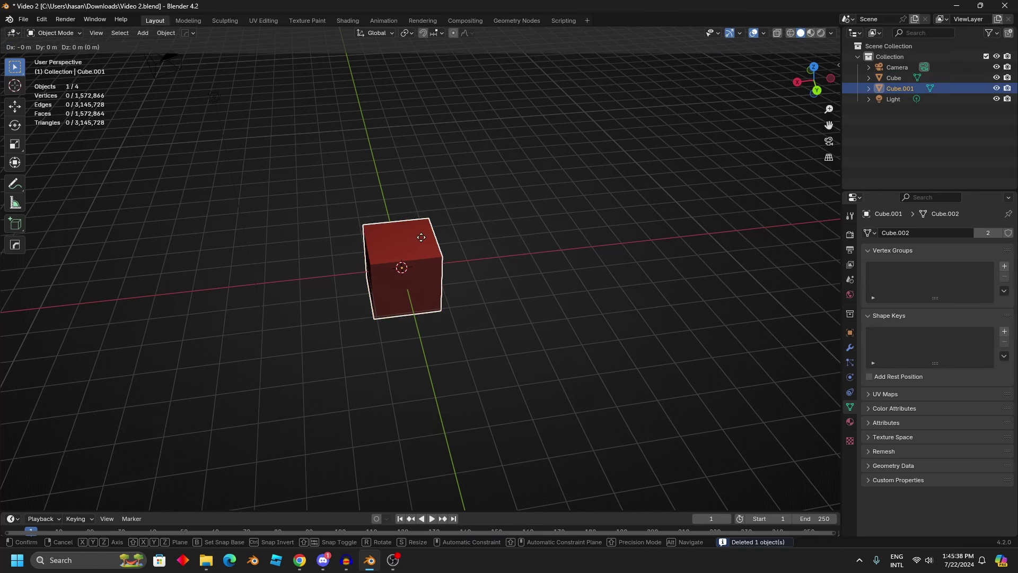
pyautogui.click(529, 165)
pyautogui.hotkey('alt', 'd')
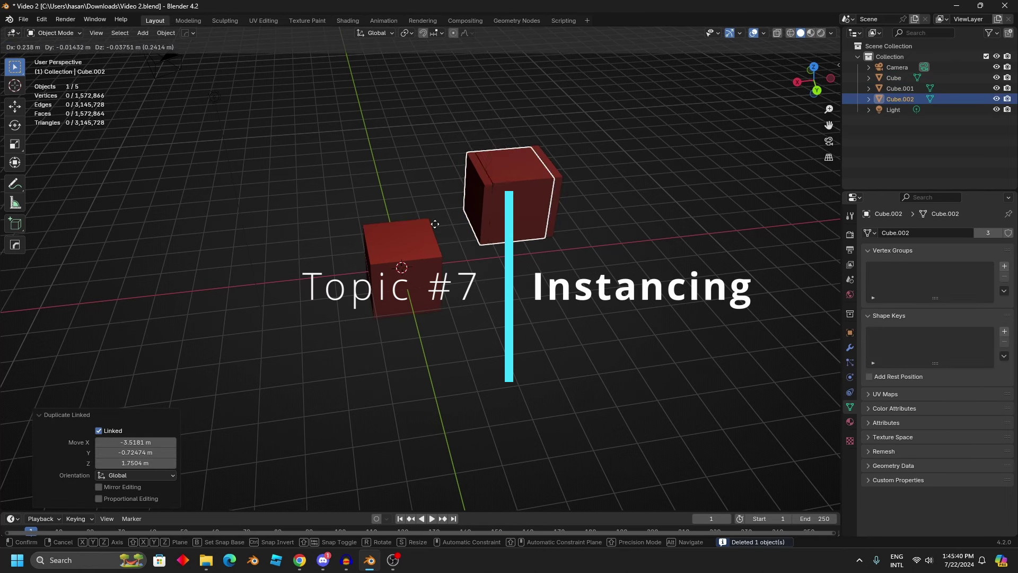
pyautogui.click(221, 215)
pyautogui.hotkey('alt', 'd')
pyautogui.click(405, 151)
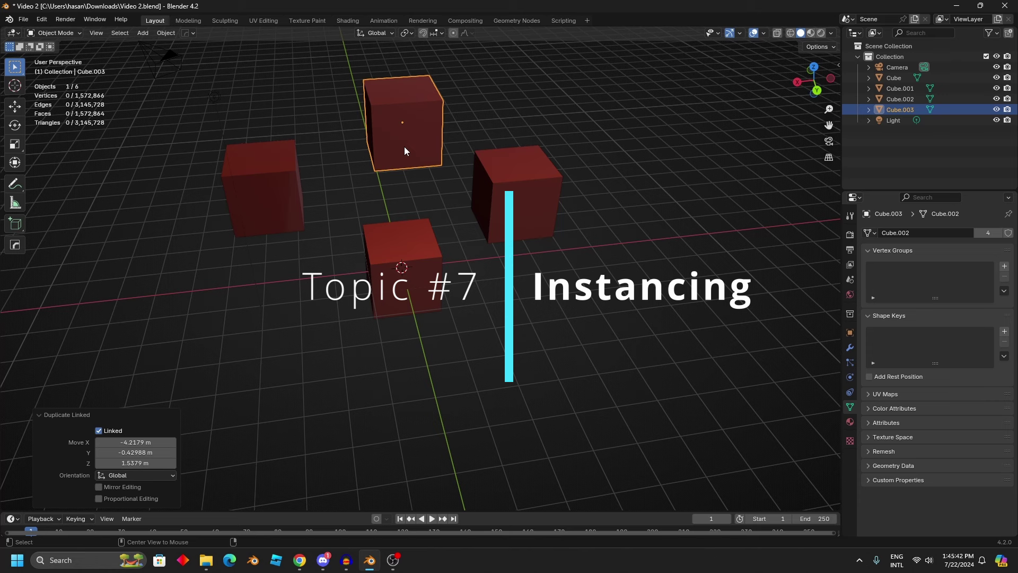
pyautogui.hotkey('alt', 'd')
pyautogui.click(639, 101)
pyautogui.hotkey('alt', 'd')
pyautogui.click(634, 202)
pyautogui.hotkey('alt', 'd')
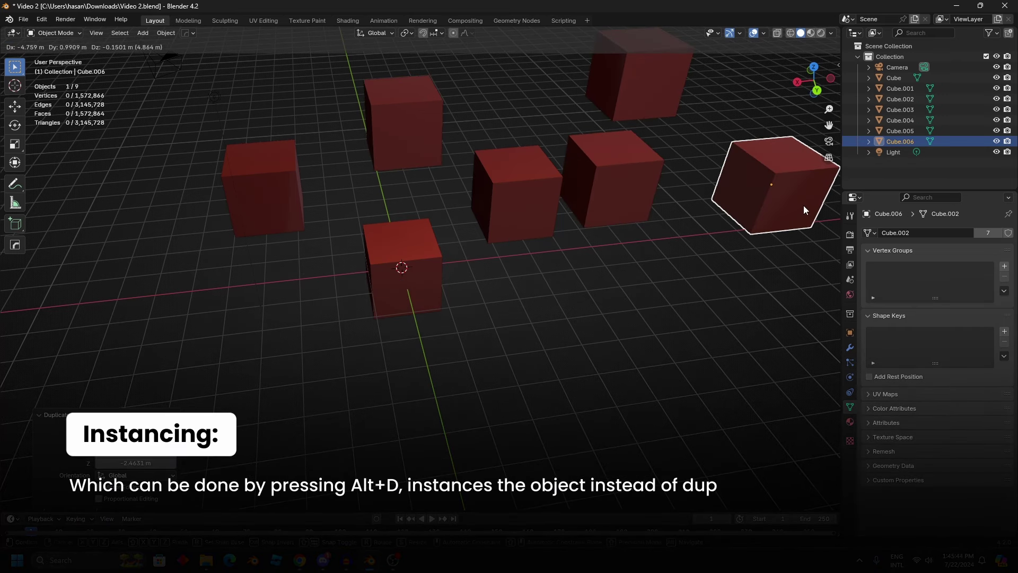
pyautogui.click(804, 210)
pyautogui.hotkey('alt', 'd')
pyautogui.click(560, 297)
pyautogui.hotkey('alt', 'd')
pyautogui.click(344, 334)
# - Add fifteen more linked duplicates of the cube, spreading them across the scene among the existing ones
pyautogui.hotkey('alt', 'd')
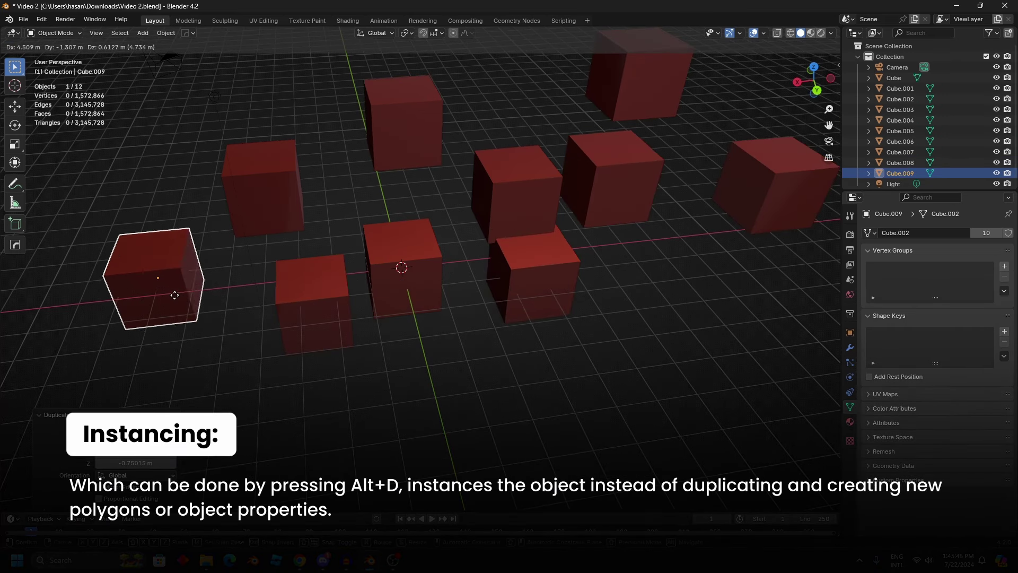
pyautogui.click(159, 286)
pyautogui.hotkey('alt', 'd')
pyautogui.click(229, 138)
pyautogui.hotkey('alt', 'd')
pyautogui.click(491, 61)
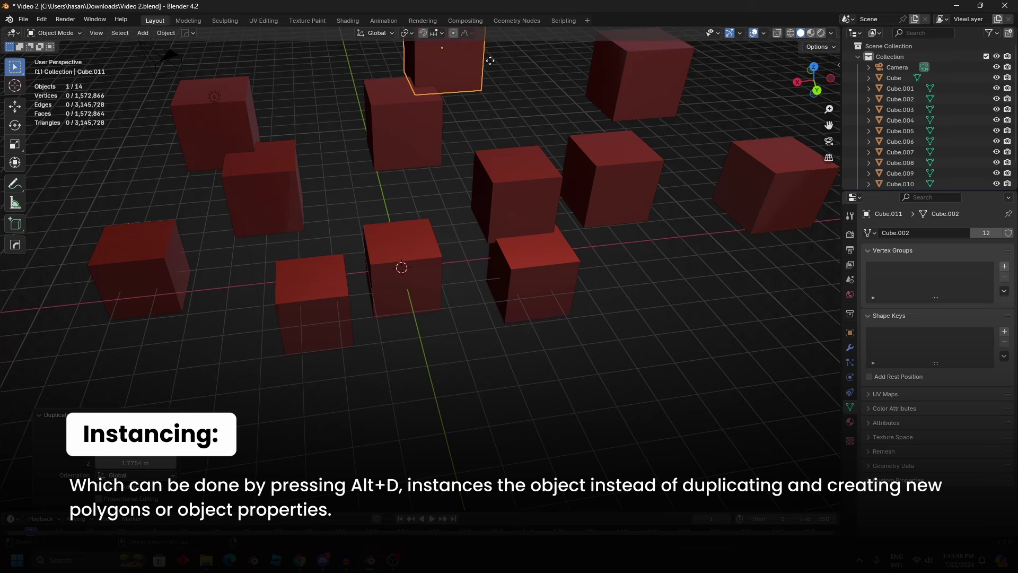
pyautogui.hotkey('alt', 'd')
pyautogui.click(581, 64)
pyautogui.scroll(-2, 531, 133)
pyautogui.hotkey('alt', 'd')
pyautogui.click(255, 139)
pyautogui.hotkey('alt', 'd')
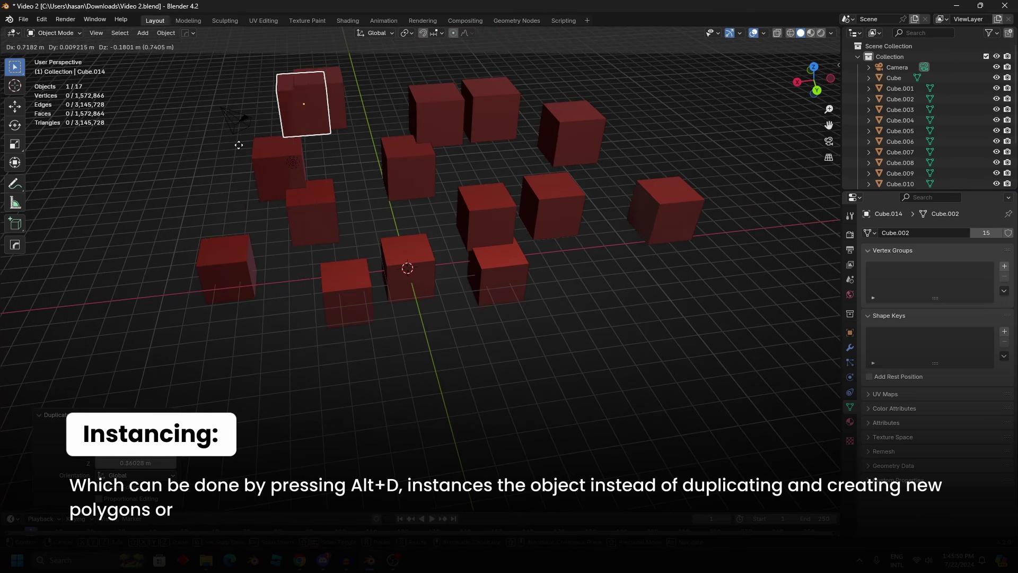
pyautogui.click(166, 221)
pyautogui.hotkey('alt', 'd')
pyautogui.click(238, 228)
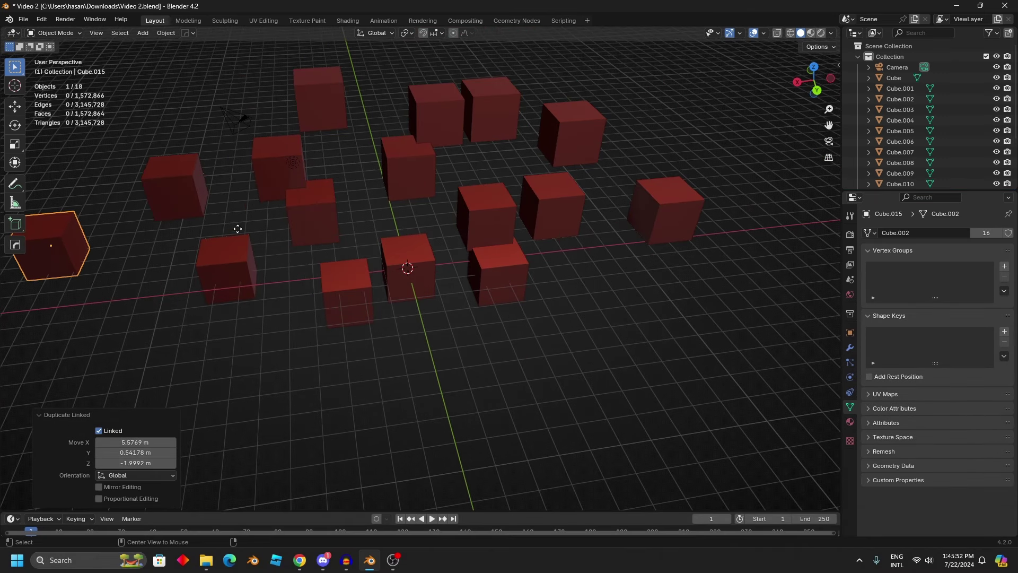
pyautogui.hotkey('alt', 'd')
pyautogui.click(446, 281)
pyautogui.hotkey('alt', 'd')
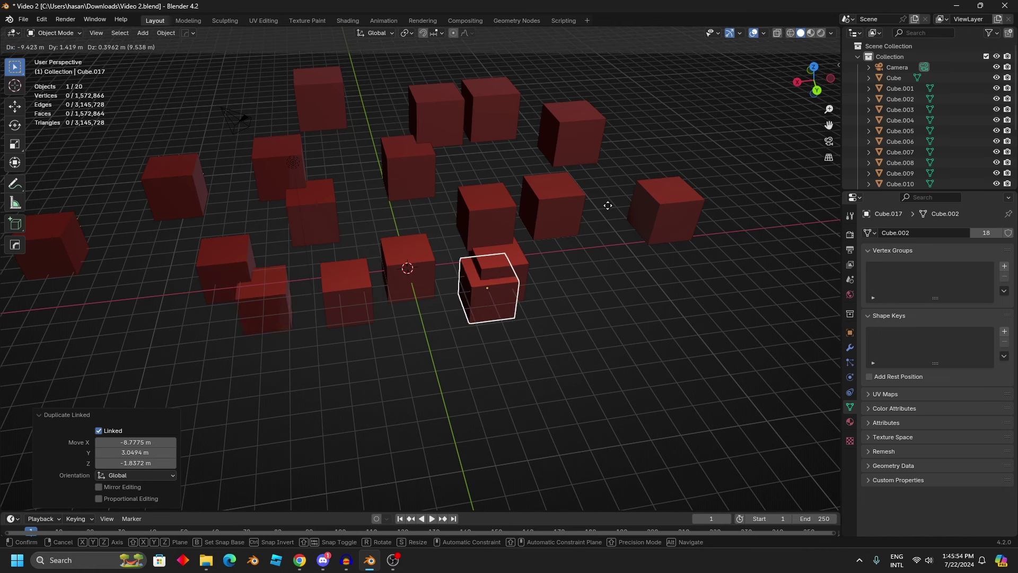
pyautogui.click(663, 186)
pyautogui.hotkey('alt', 'd')
pyautogui.click(692, 132)
pyautogui.hotkey('alt', 'd')
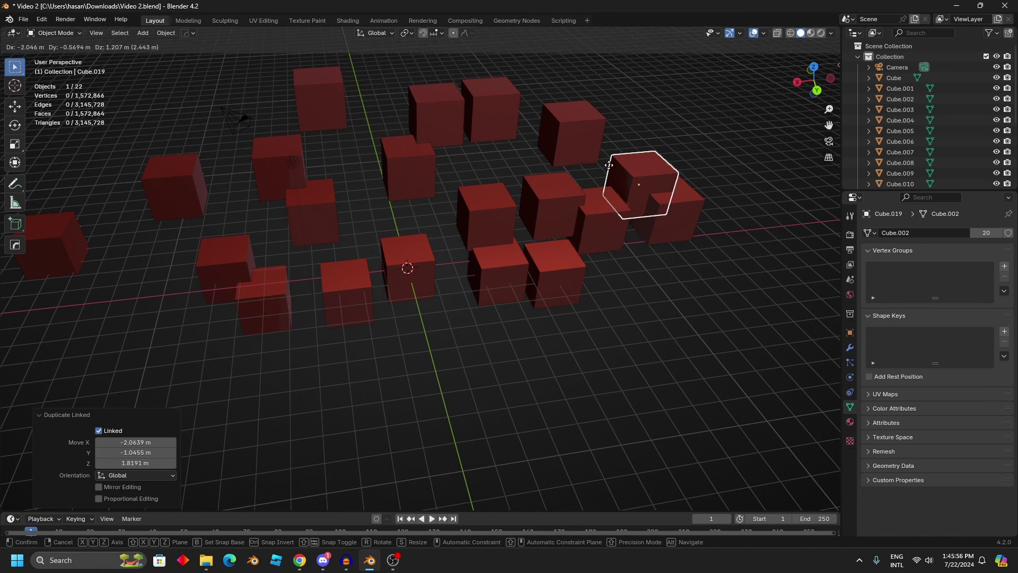
pyautogui.click(622, 141)
pyautogui.hotkey('alt', 'd')
pyautogui.click(598, 64)
pyautogui.hotkey('alt', 'd')
pyautogui.click(300, 246)
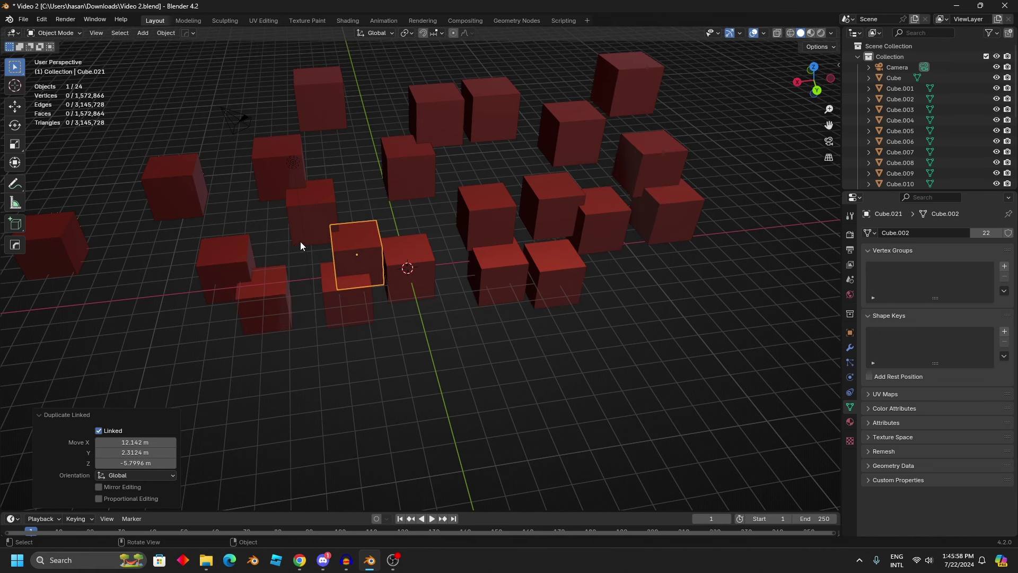
pyautogui.hotkey('alt', 'd')
pyautogui.click(329, 112)
pyautogui.hotkey('alt', 'd')
pyautogui.click(419, 65)
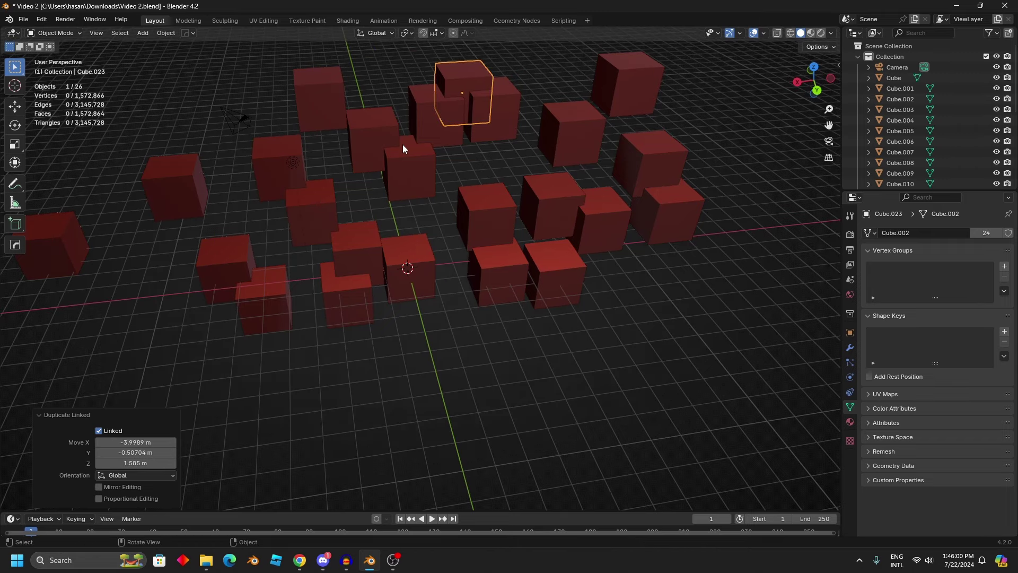
# - Undo the last fifteen linked duplicates
pyautogui.moveTo(403, 145); pyautogui.dragTo(383, 156, button='middle')
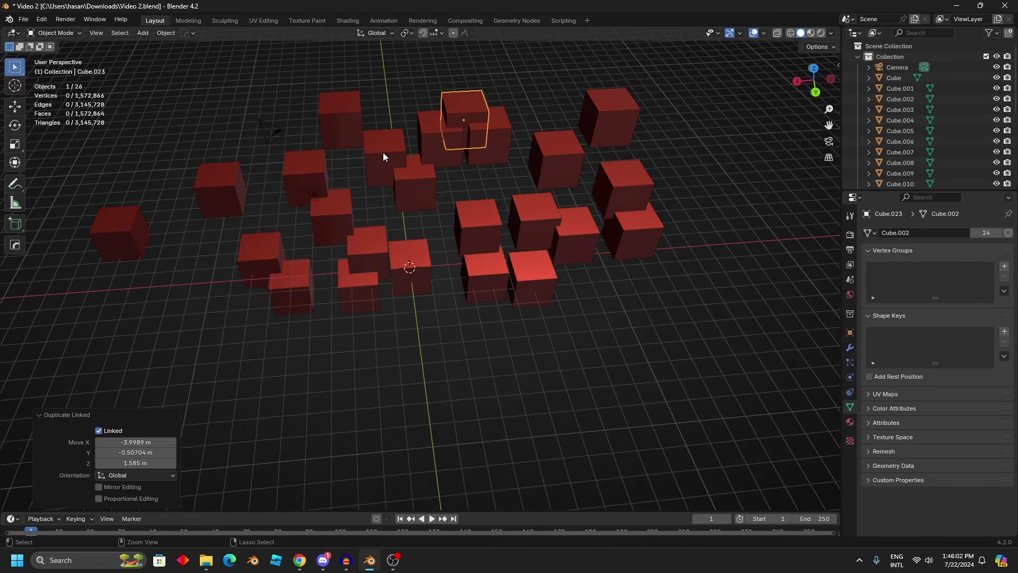
pyautogui.hotkey('ctrl', 'z')
pyautogui.hotkey('ctrl', 'z')
pyautogui.hotkey('ctrl', 'z')
pyautogui.hotkey('ctrl', 'z')
pyautogui.hotkey('ctrl', 'z')
pyautogui.hotkey('ctrl', 'z')
pyautogui.hotkey('ctrl', 'z')
pyautogui.hotkey('ctrl', 'z')
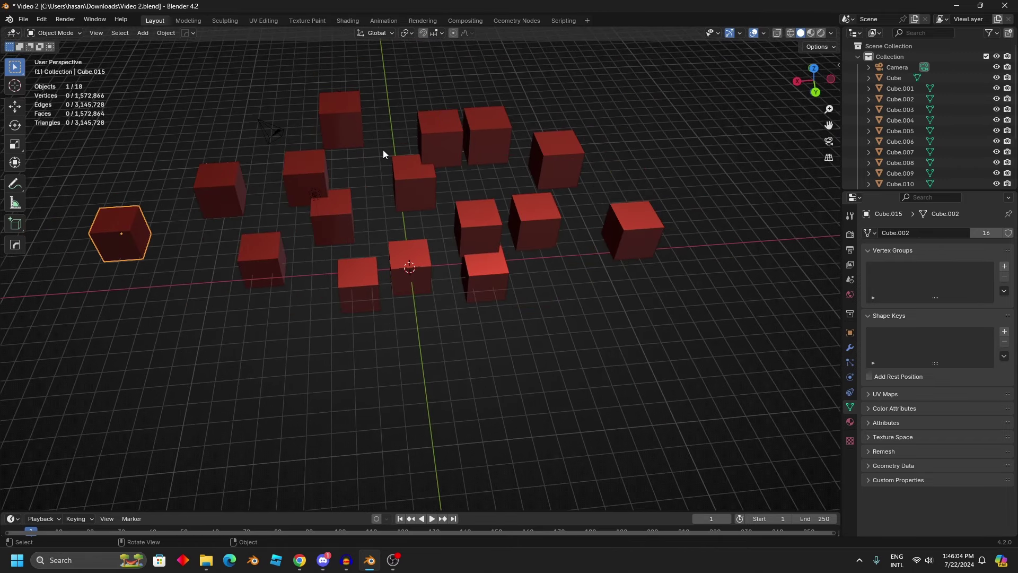
pyautogui.hotkey('ctrl', 'z')
pyautogui.hotkey('ctrl', 'z')
pyautogui.hotkey('ctrl', 'z')
pyautogui.hotkey('ctrl', 'z')
pyautogui.hotkey('ctrl', 'z')
pyautogui.hotkey('ctrl', 'z')
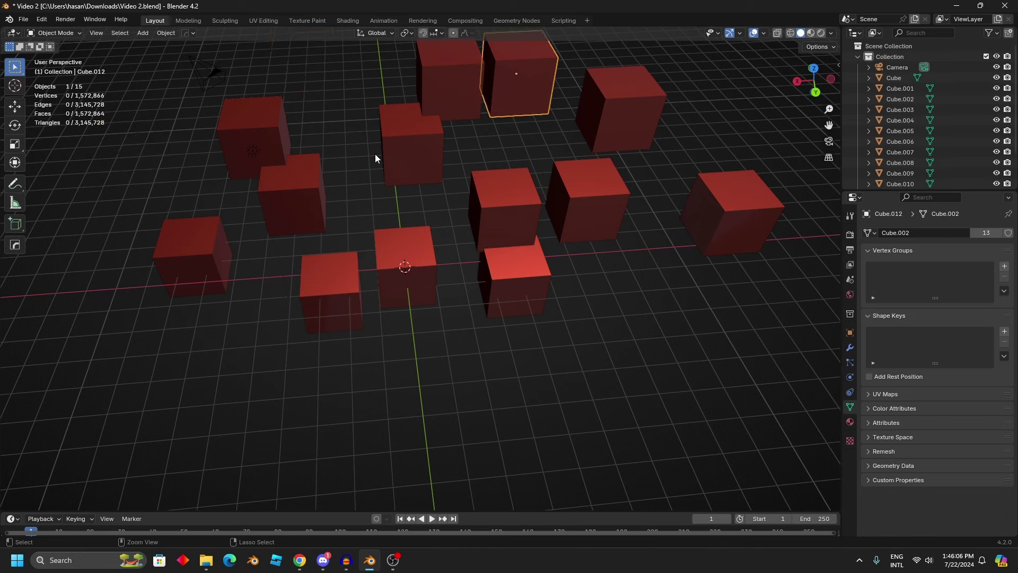
pyautogui.hotkey('ctrl', 'z')
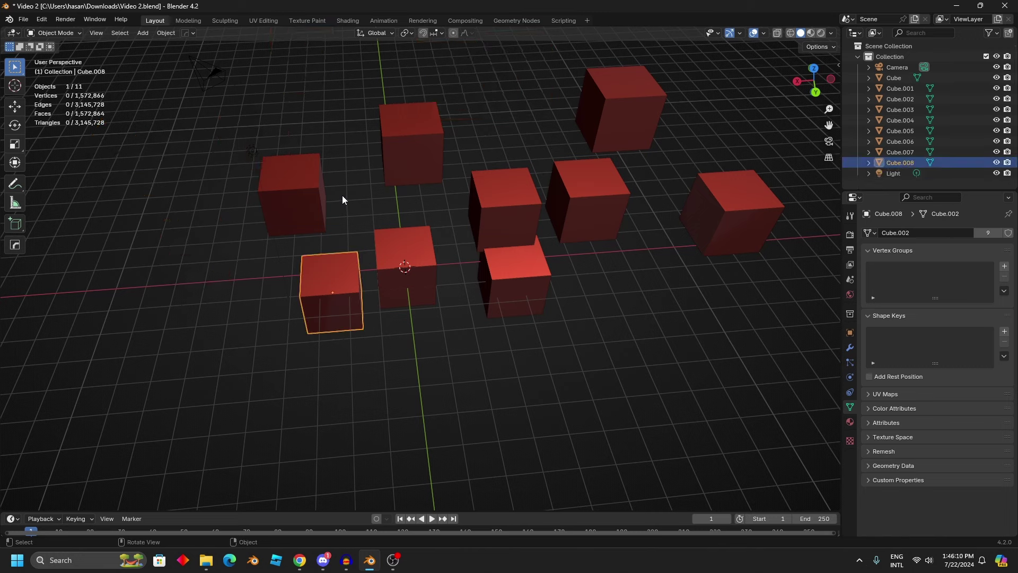
# - Select the original cube and then a linked duplicate to compare their geometry statistics
pyautogui.click(411, 269)
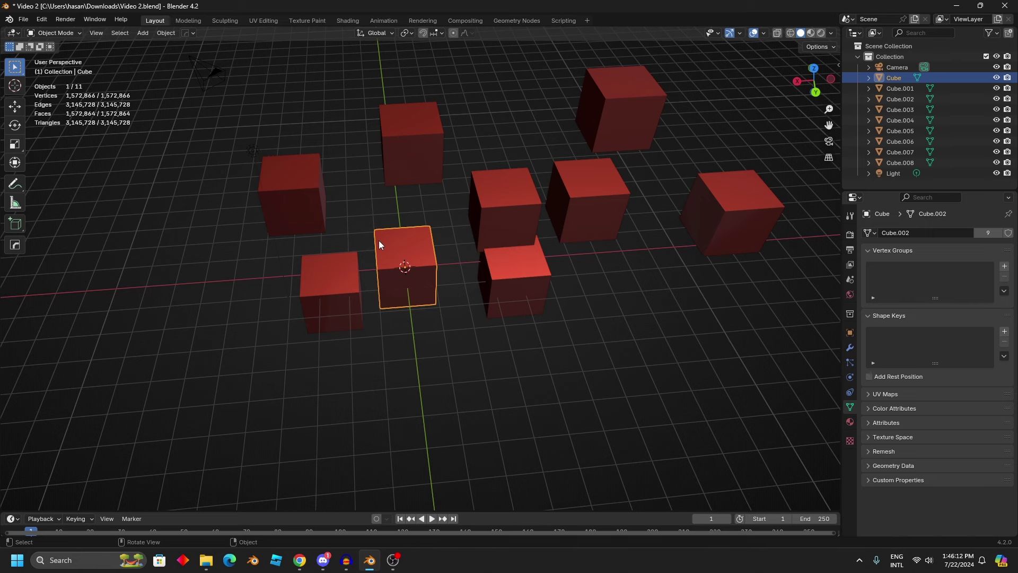
pyautogui.scroll(5, 379, 237)
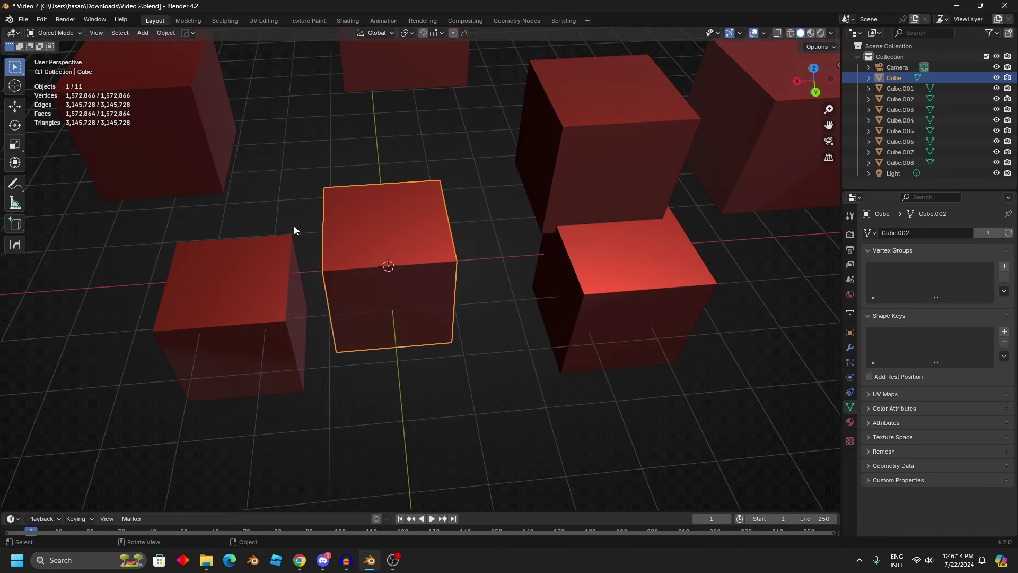
pyautogui.click(552, 158)
pyautogui.scroll(-5, 379, 215)
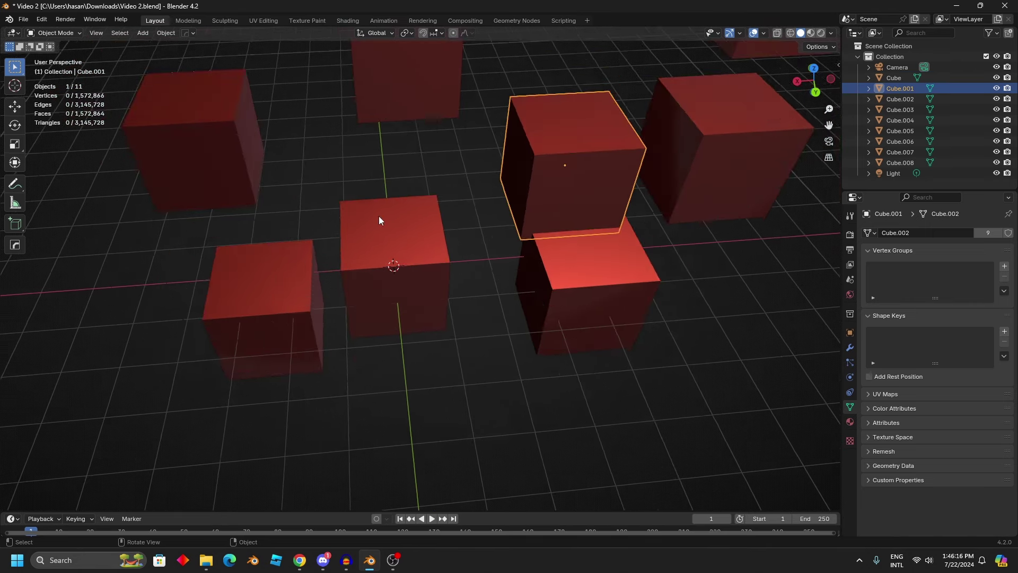
pyautogui.scroll(3, 399, 238)
# - Un-subdivide the original cube's entire mesh in Edit Mode with 2 iterations
pyautogui.click(438, 227)
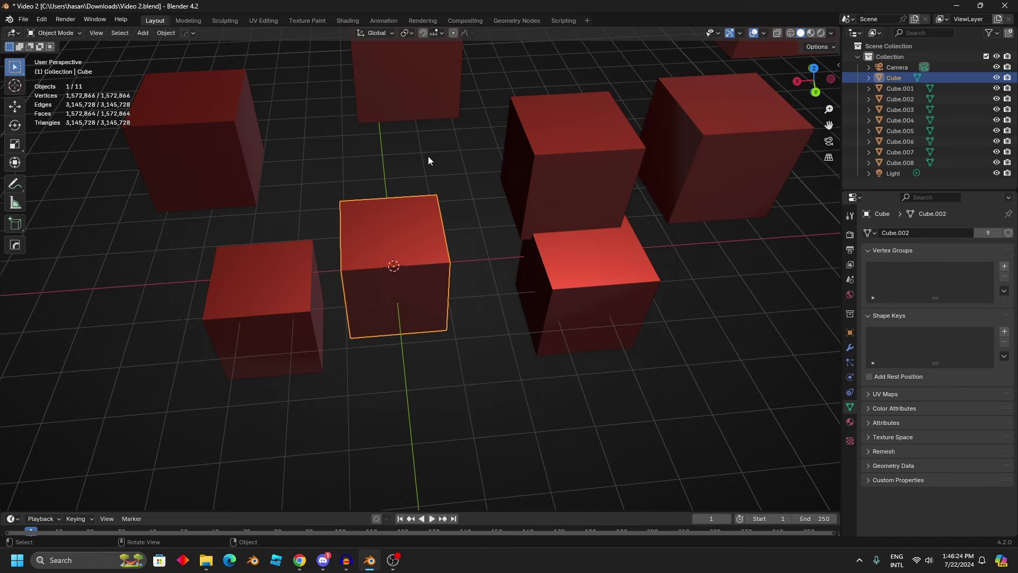
pyautogui.moveTo(428, 156); pyautogui.dragTo(408, 126, button='middle')
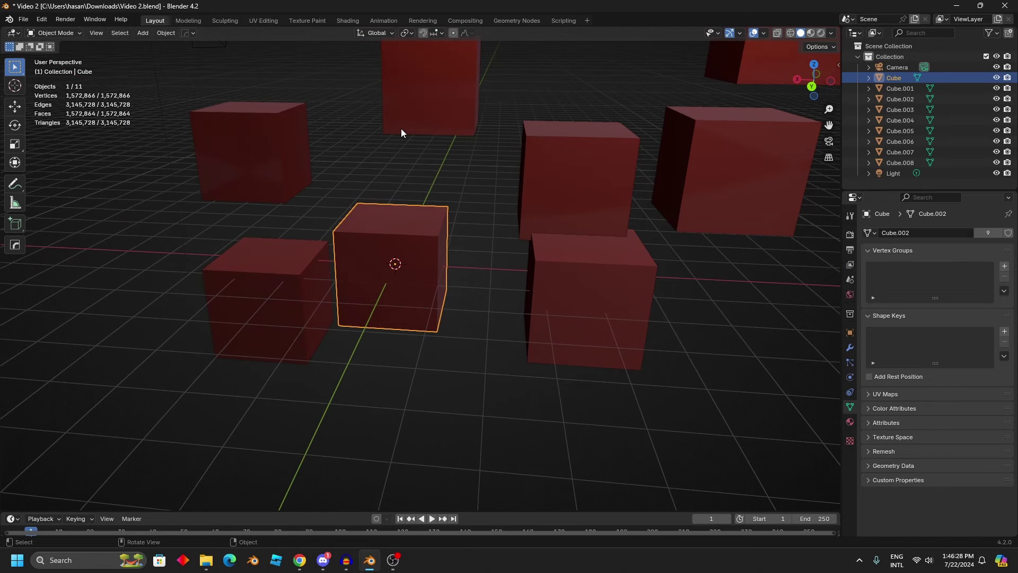
pyautogui.press('Tab')
pyautogui.click(400, 223)
pyautogui.scroll(4, 400, 220)
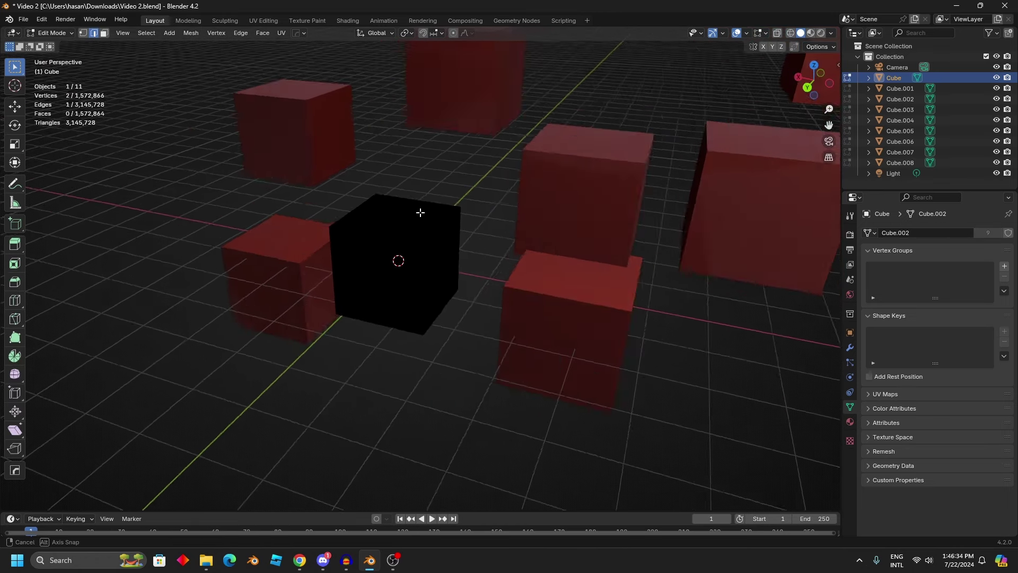
pyautogui.press('a')
pyautogui.hotkey('ctrl', 'e')
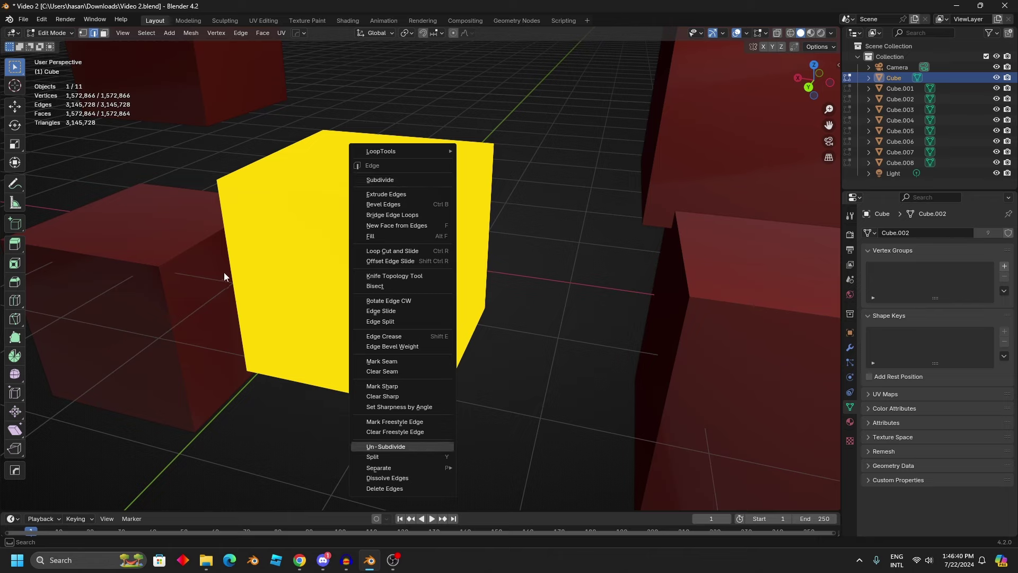
pyautogui.press('Return')
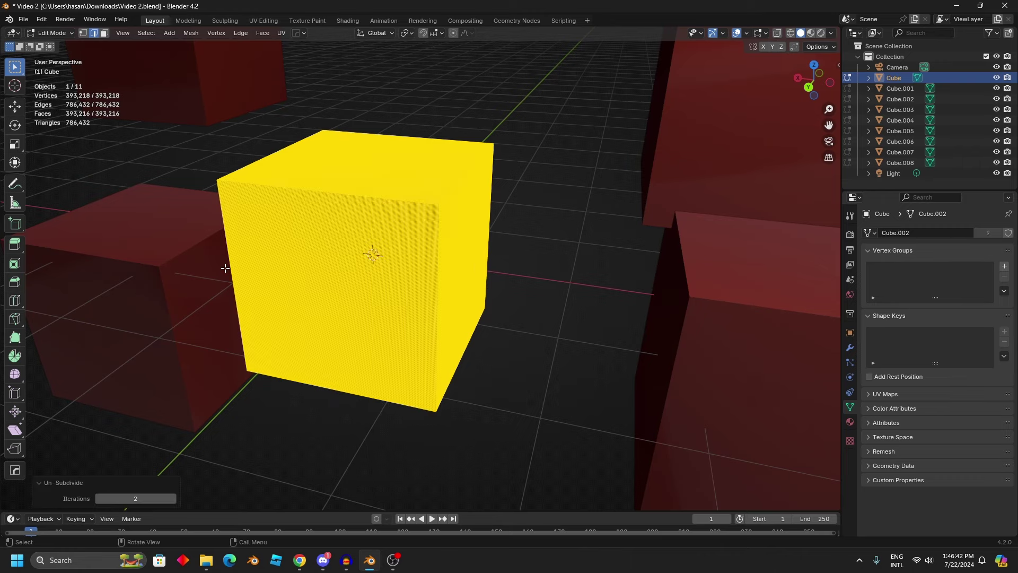
# - Select the near upper corner vertex of the original cube and enable proportional editing with Sphere falloff
pyautogui.click(440, 203)
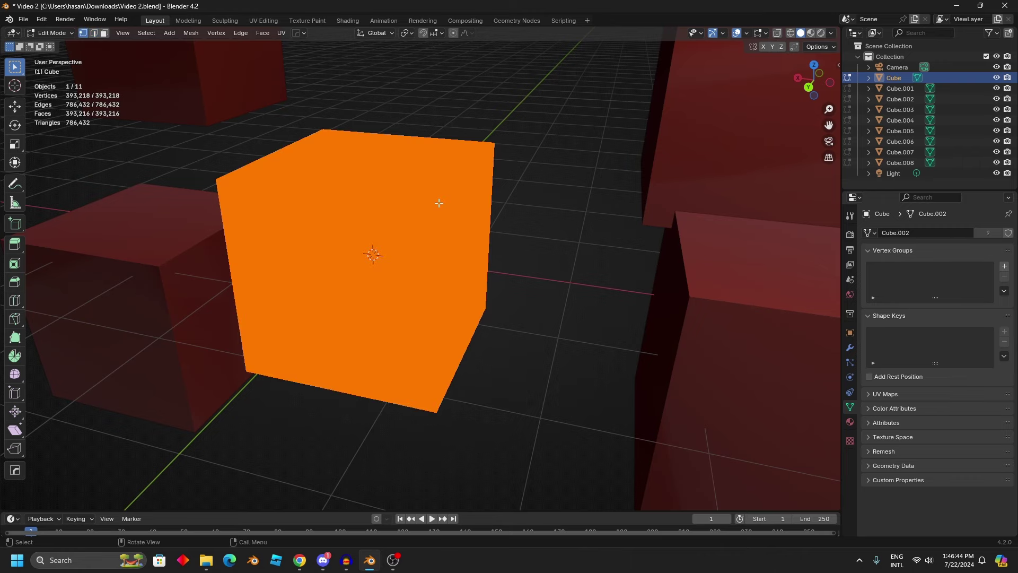
pyautogui.click(454, 33)
pyautogui.click(467, 33)
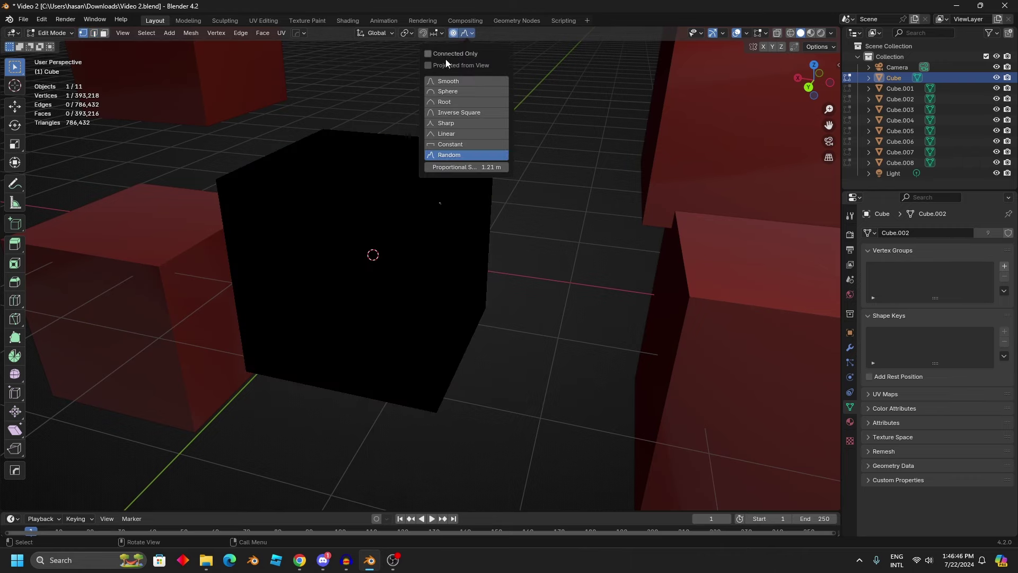
pyautogui.click(438, 91)
# - Move the corner vertex about 0.83 m along X into the cube with a proportional size of 1.331 m, and return to Object Mode
pyautogui.moveTo(372, 138); pyautogui.dragTo(357, 182, button='middle')
pyautogui.press('g')
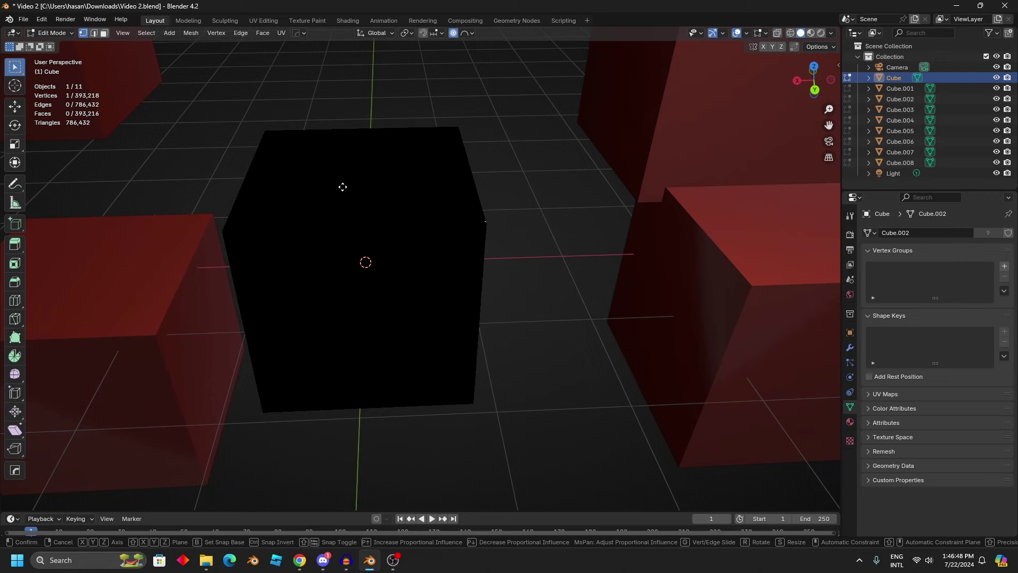
pyautogui.scroll(-1, 328, 186)
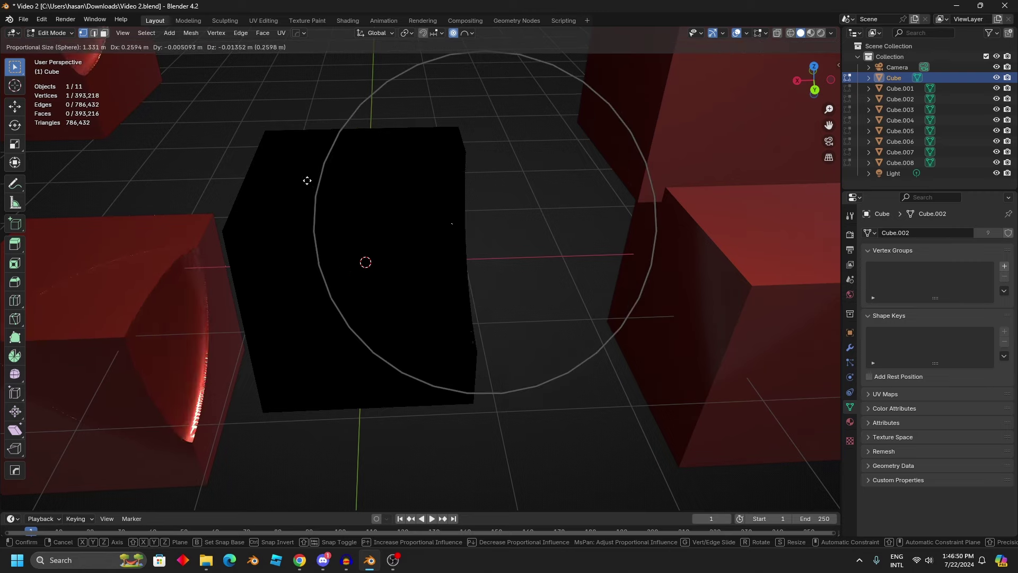
pyautogui.click(258, 170)
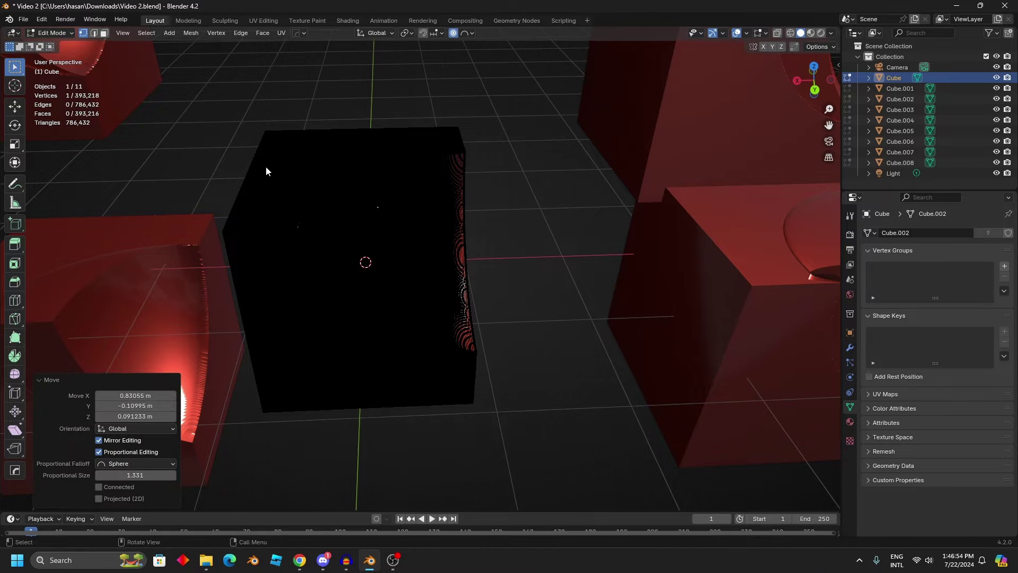
pyautogui.press('Tab')
pyautogui.scroll(-5, 266, 168)
pyautogui.moveTo(266, 168); pyautogui.dragTo(398, 166, button='middle')
pyautogui.scroll(-6, 367, 155)
pyautogui.scroll(6, 398, 166)
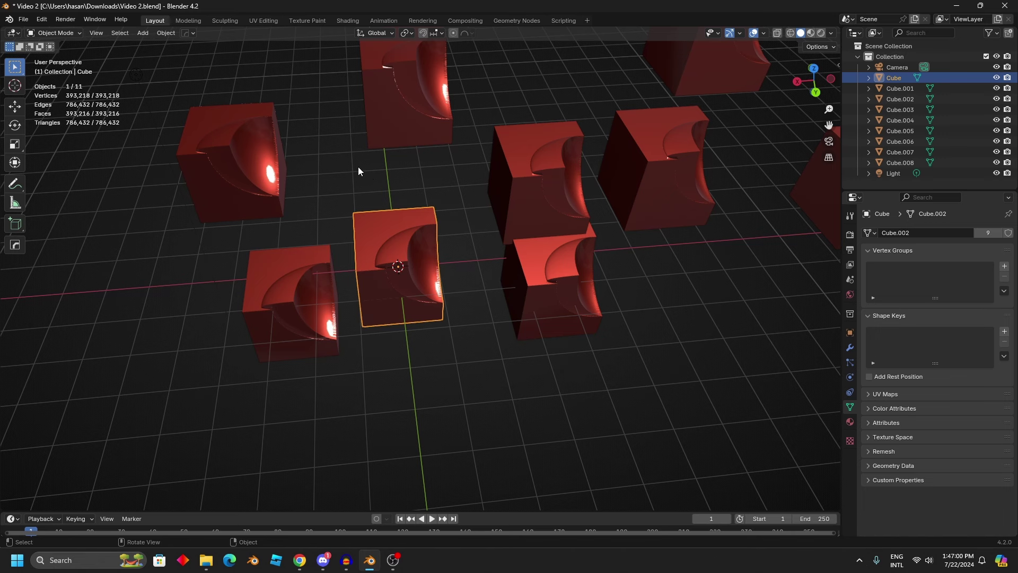
pyautogui.scroll(-3, 358, 168)
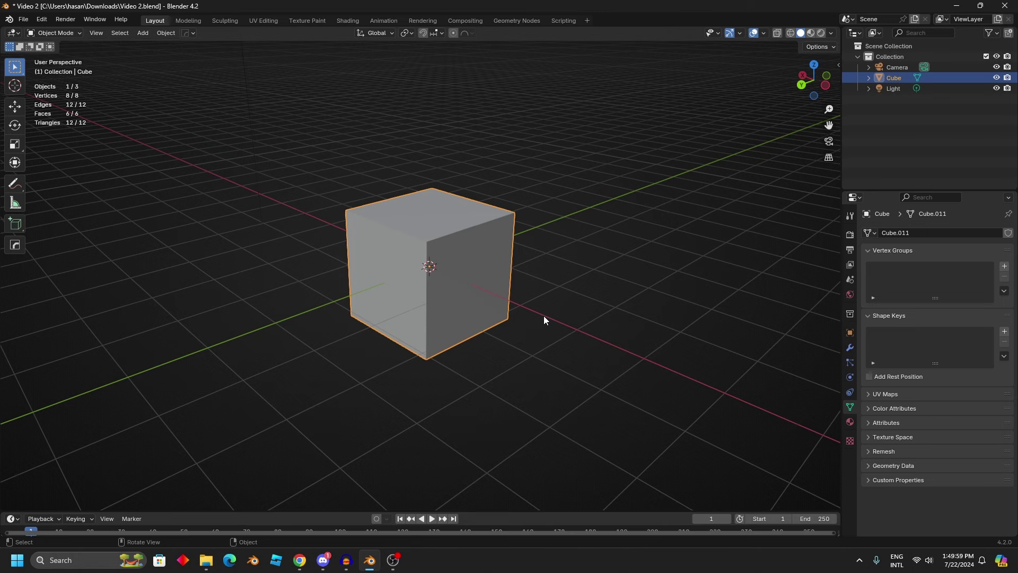
# - Inset the cube's top face by about 0.44 m, and inset it again with Outset enabled at about 0.06 m thickness
pyautogui.moveTo(453, 298); pyautogui.dragTo(423, 241, button='middle')
pyautogui.press('Tab')
pyautogui.click(422, 240)
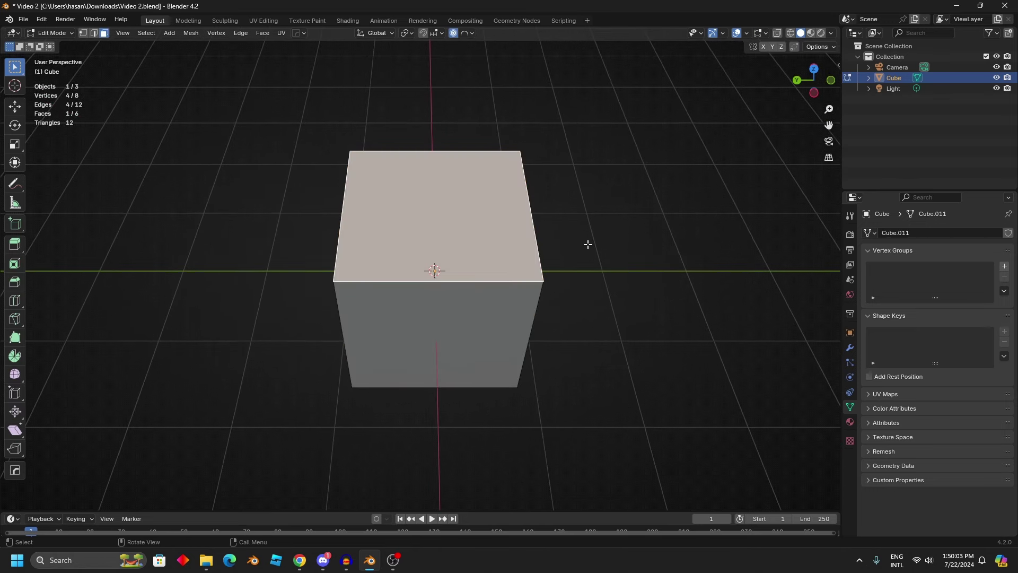
pyautogui.press('i')
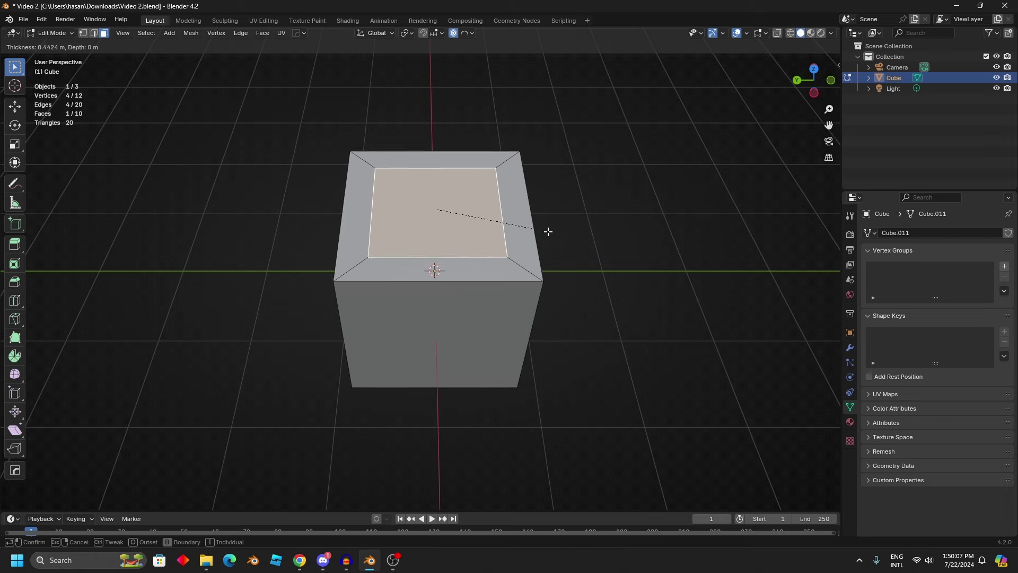
pyautogui.click(548, 231)
pyautogui.press('i')
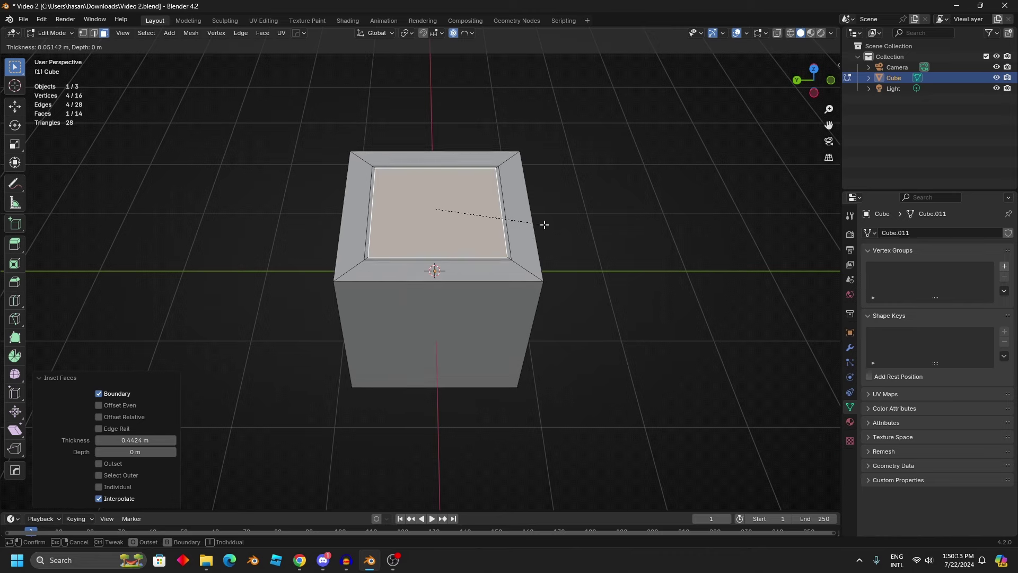
pyautogui.click(543, 225)
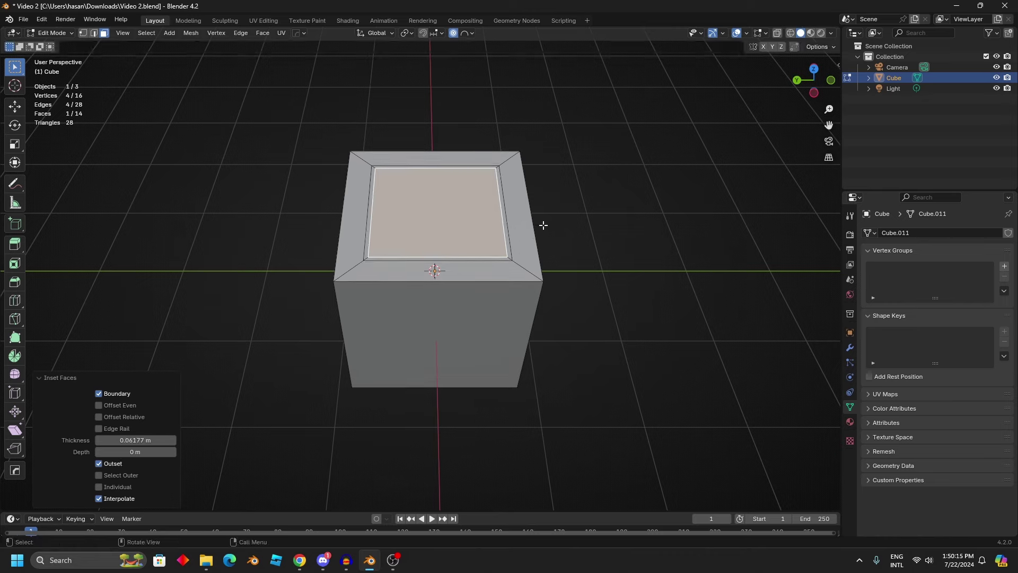
# - Add a level 2 subdivision surface to the cube and extrude the inset top face downward into a hollow
pyautogui.press('Tab')
pyautogui.hotkey('ctrl', '2')
pyautogui.press('Tab')
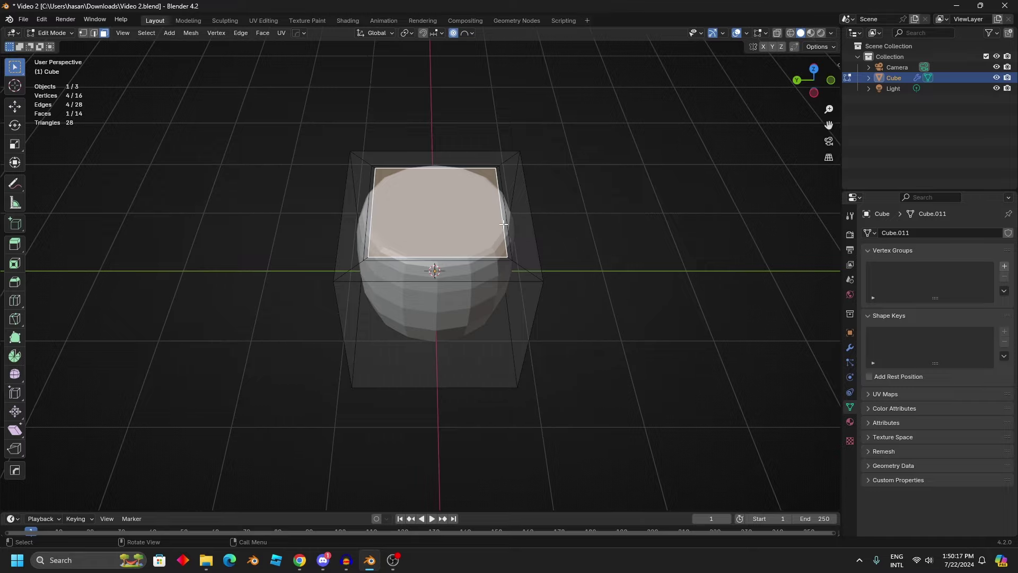
pyautogui.press('e')
pyautogui.click(542, 252)
pyautogui.press('Tab')
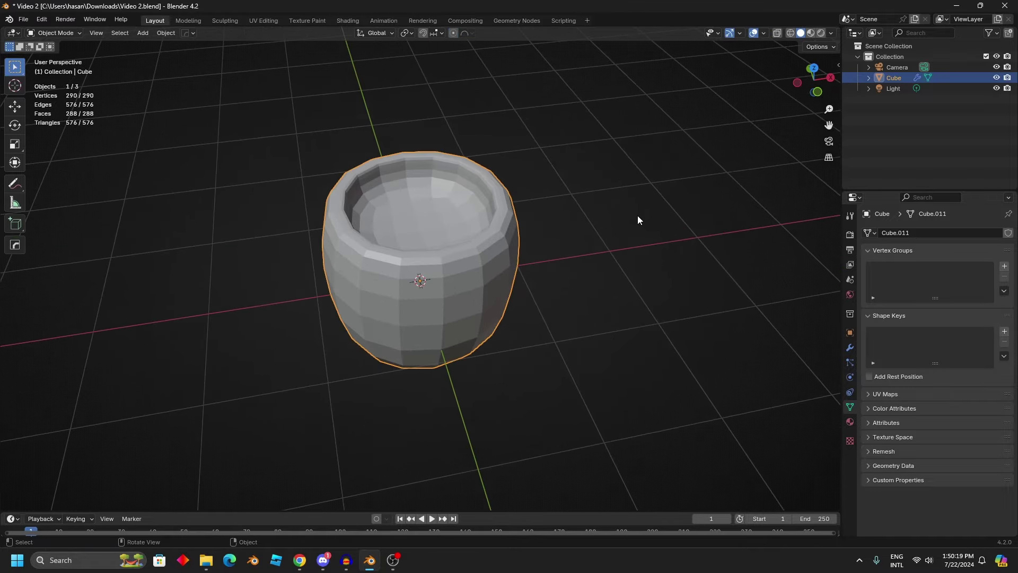
# - Apply Shade Smooth to the hollowed, subdivided cube and inspect its surface
pyautogui.rightClick(636, 214)
pyautogui.click(636, 214)
pyautogui.moveTo(635, 214); pyautogui.dragTo(596, 266, button='middle')
pyautogui.scroll(5, 610, 328)
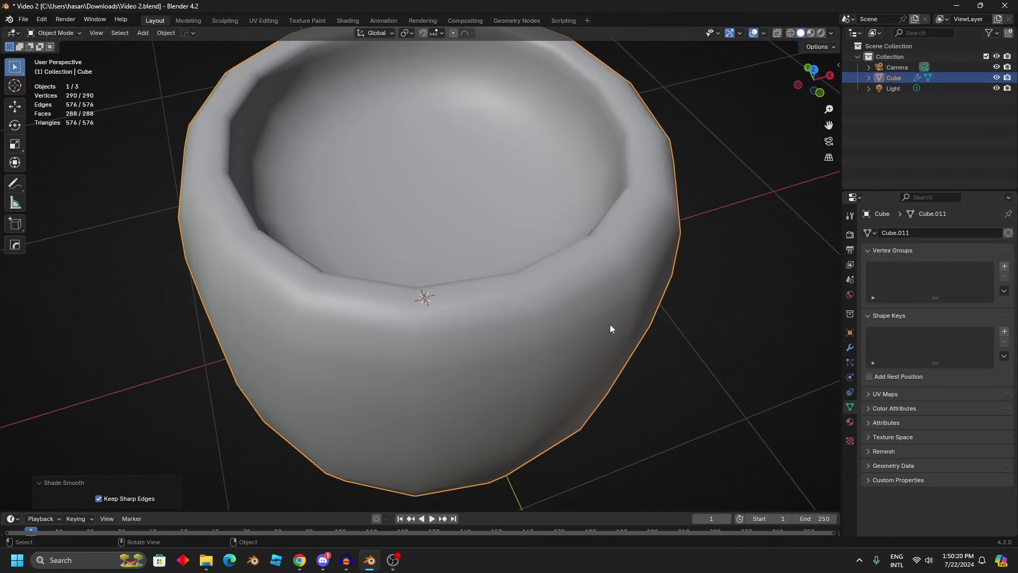
pyautogui.scroll(-4, 505, 358)
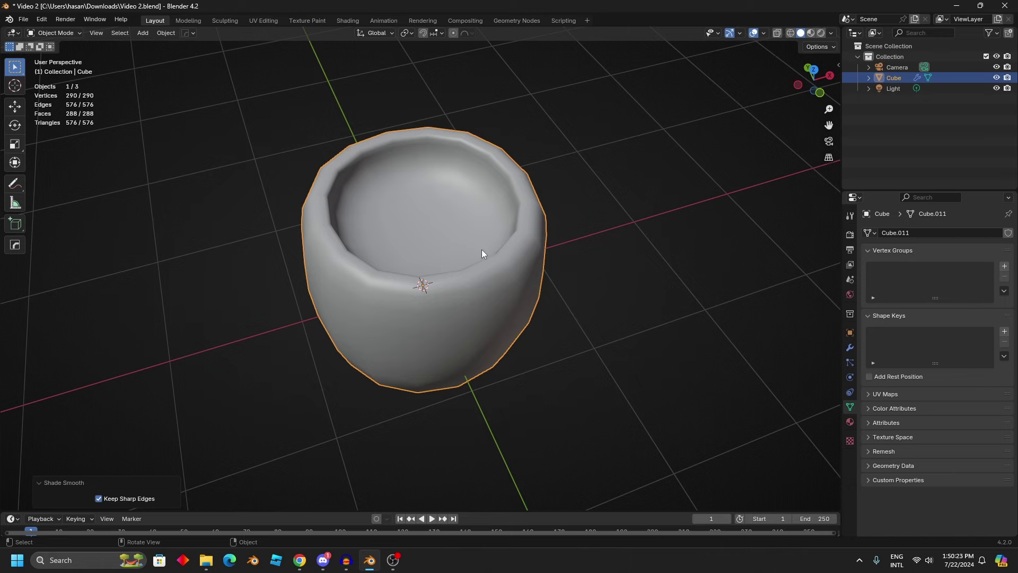
pyautogui.scroll(-2, 482, 250)
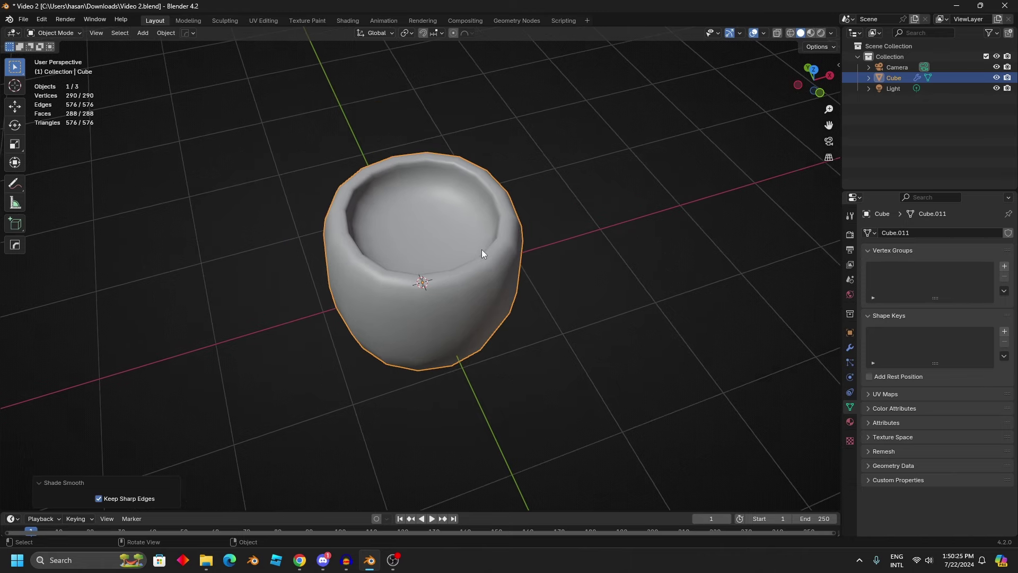
# - Search the enabled add-ons in the Preferences for "loop" to check LoopTools, and close the Preferences
pyautogui.click(45, 21)
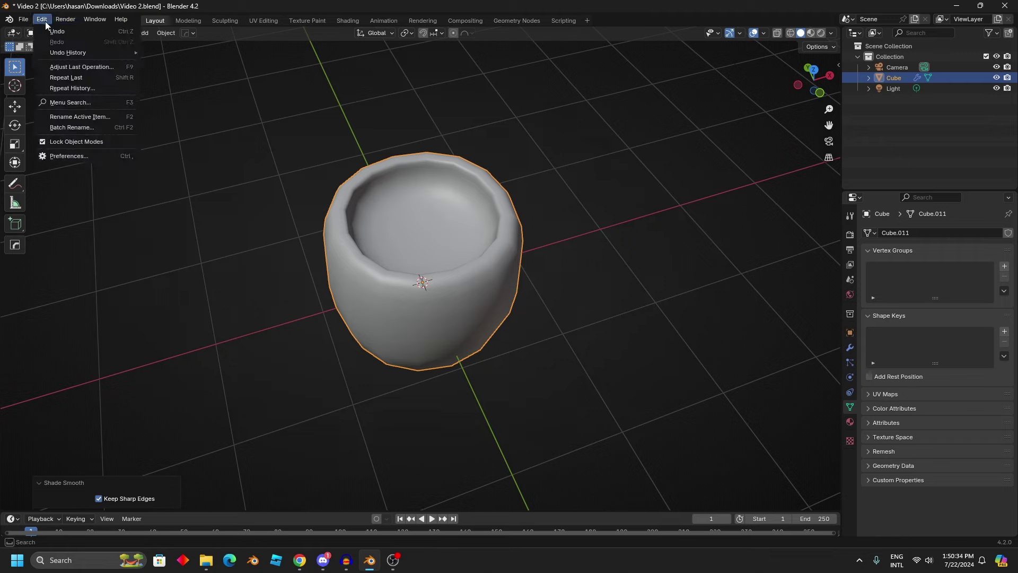
pyautogui.click(66, 157)
pyautogui.click(51, 122)
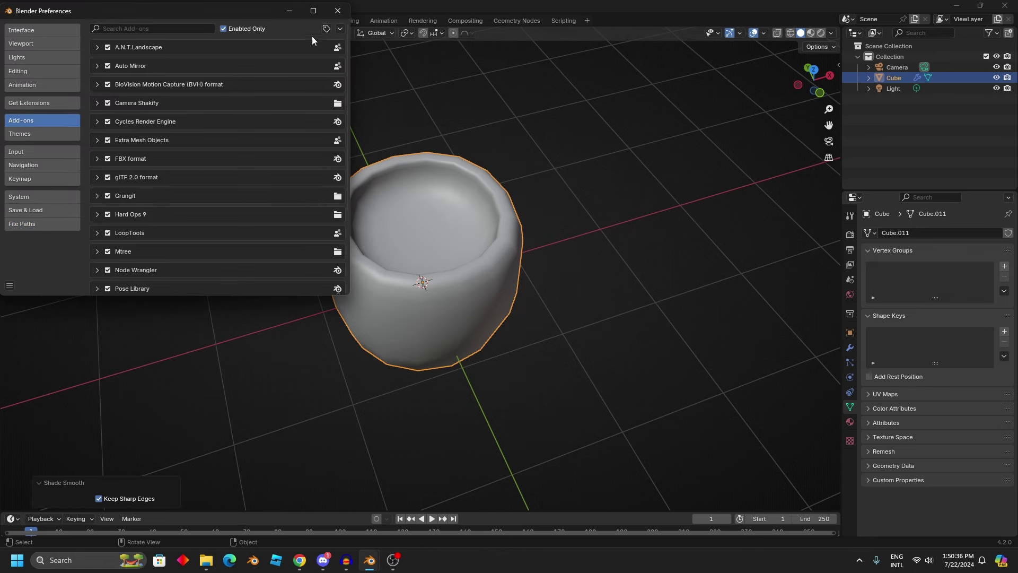
pyautogui.click(156, 28)
pyautogui.write('loop')
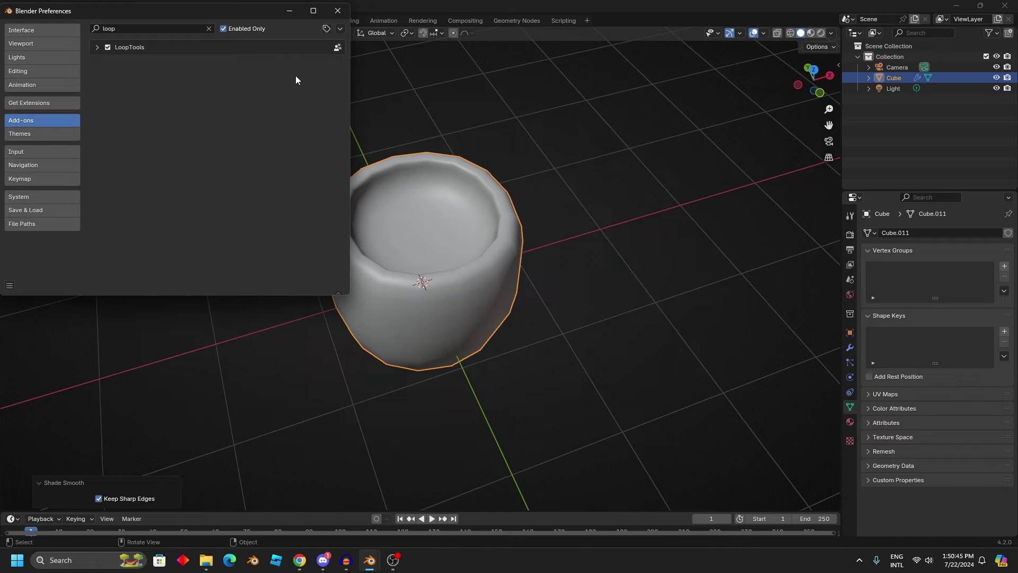
pyautogui.click(340, 11)
# - Disable proportional editing in Edit Mode and add a centred vertical loop cut through the cube's front face
pyautogui.moveTo(541, 278); pyautogui.dragTo(483, 272, button='middle')
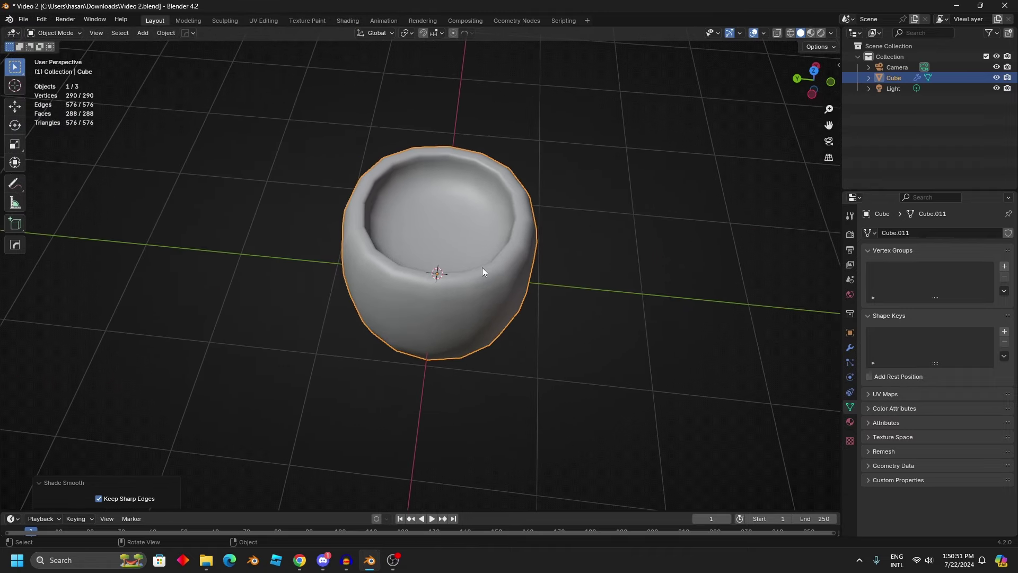
pyautogui.press('Tab')
pyautogui.click(365, 238)
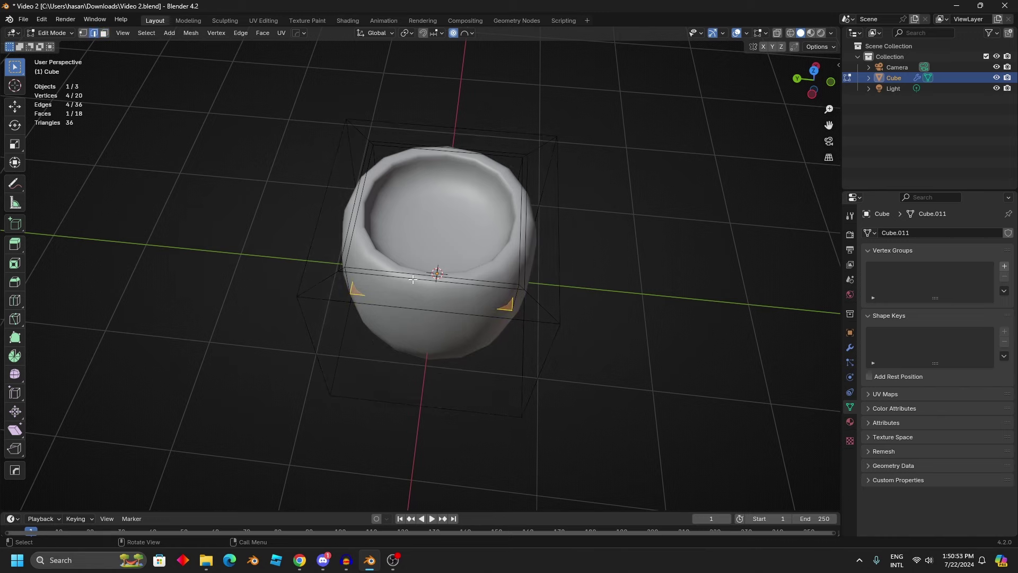
pyautogui.press('3')
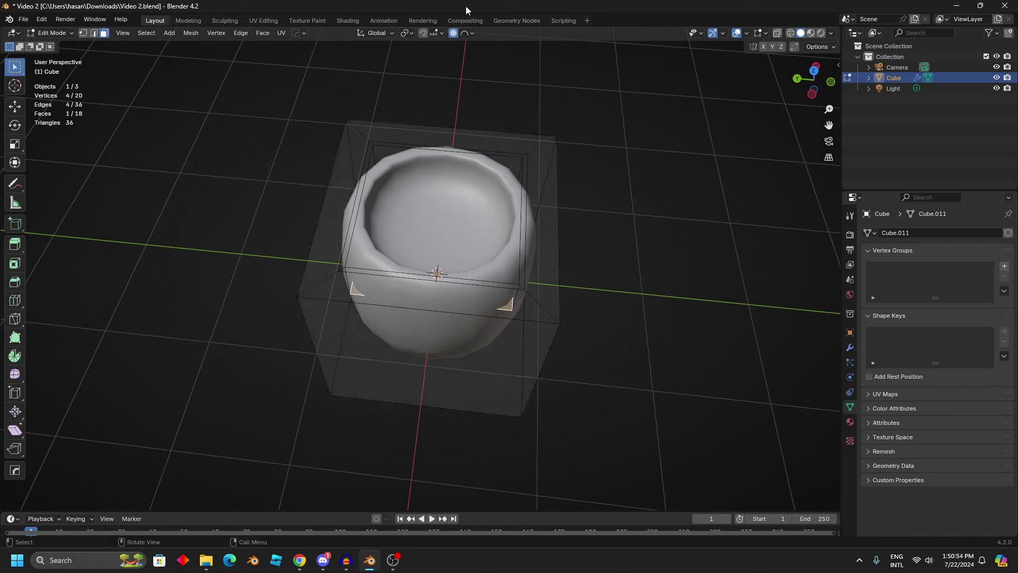
pyautogui.click(454, 34)
pyautogui.hotkey('ctrl', 'r')
pyautogui.doubleClick(420, 316)
pyautogui.press('3')
pyautogui.press('2')
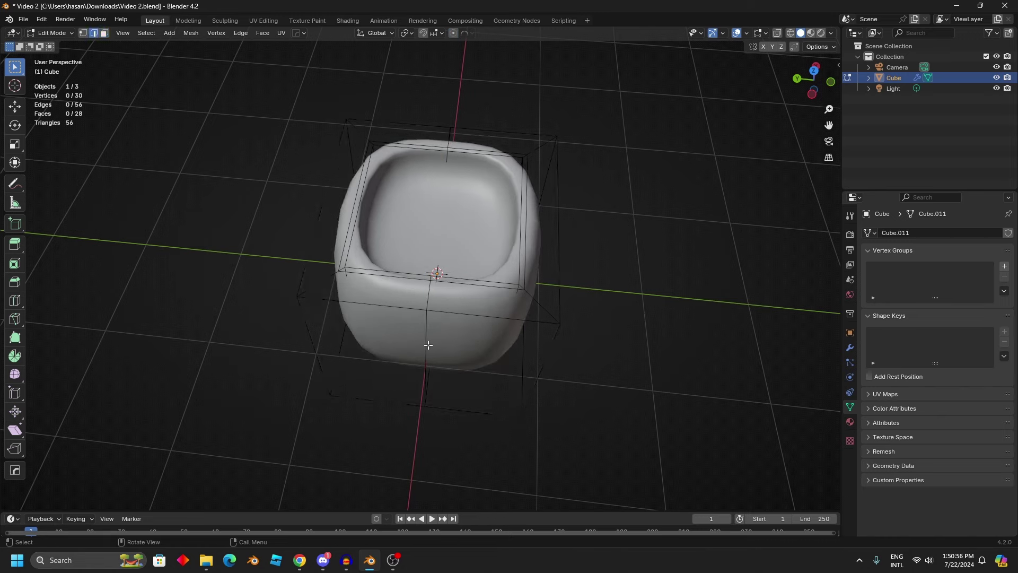
# - Move the middle vertical edge of the front face about 0.19 m along X into the cube
pyautogui.click(429, 345)
pyautogui.press('g')
pyautogui.press('x')
pyautogui.click(693, 377)
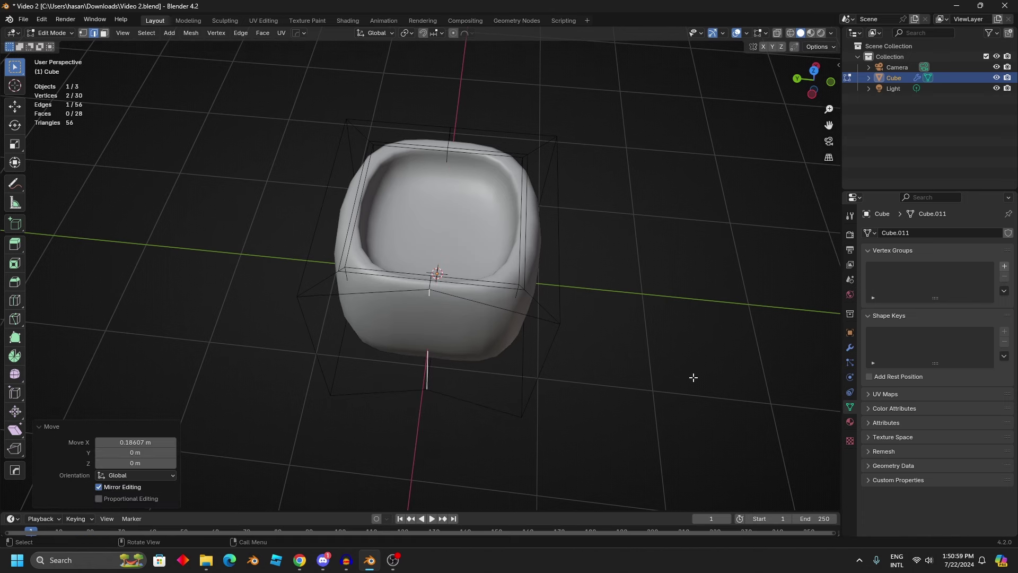
# - Return to Object Mode and remove the subdivision modifier from the cube
pyautogui.press('Tab')
pyautogui.click(850, 347)
pyautogui.click(993, 253)
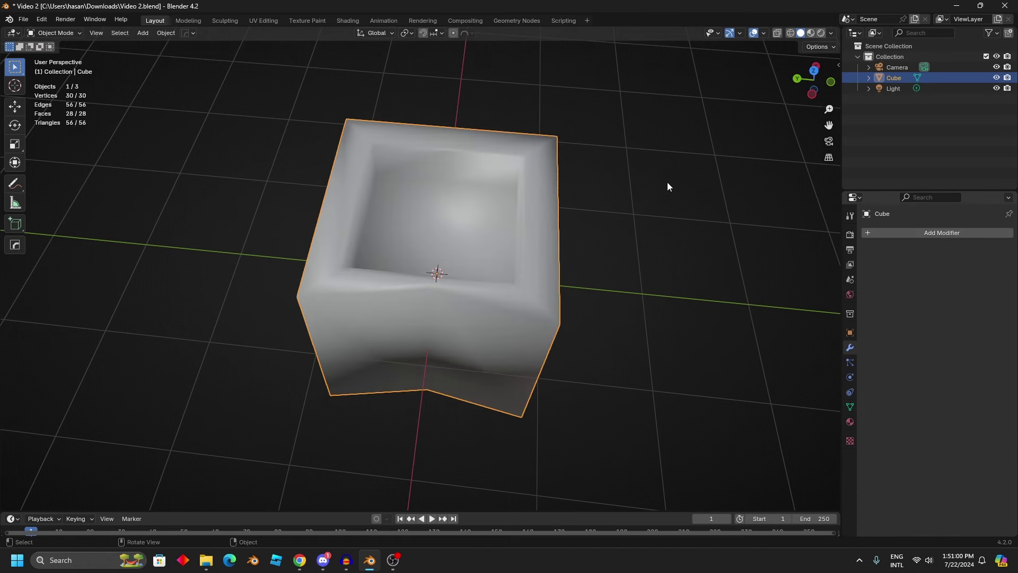
# - Apply Shade Auto Smooth to the cube at 30° and switch its shading to Shade Flat
pyautogui.moveTo(668, 186); pyautogui.dragTo(631, 177, button='middle')
pyautogui.rightClick(626, 179)
pyautogui.click(622, 180)
pyautogui.rightClick(520, 156)
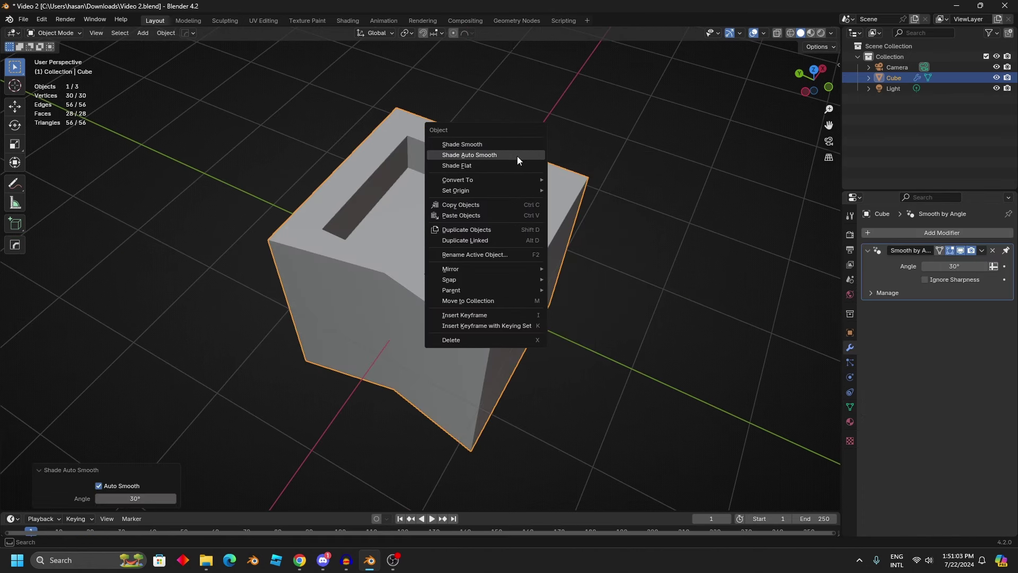
pyautogui.click(518, 156)
pyautogui.rightClick(504, 234)
pyautogui.click(499, 243)
pyautogui.rightClick(508, 157)
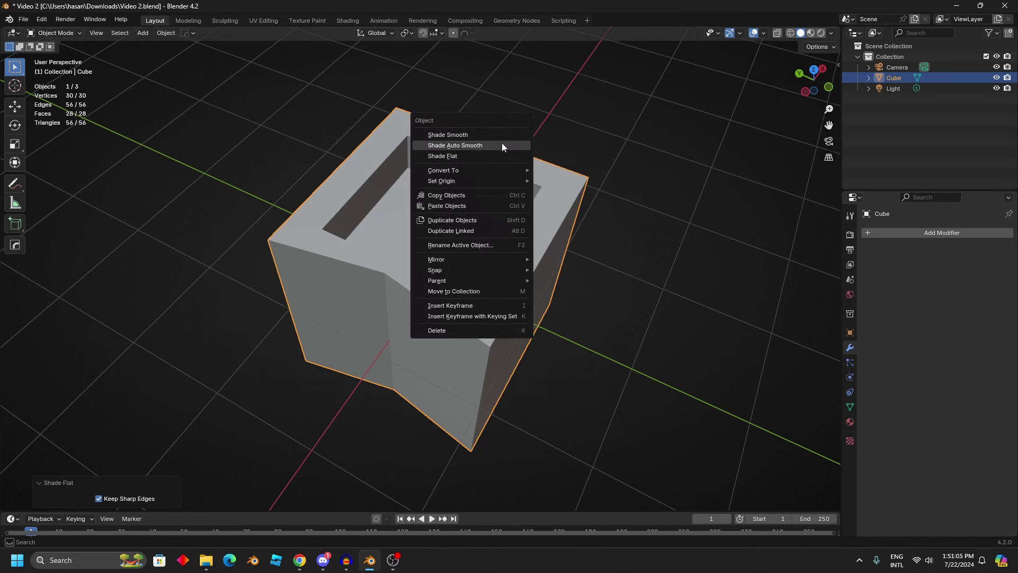
# - Enter Edit Mode and try LoopTools Flatten on the selected middle vertical edge of the front
pyautogui.press('Tab')
pyautogui.rightClick(459, 138)
pyautogui.moveTo(459, 136)
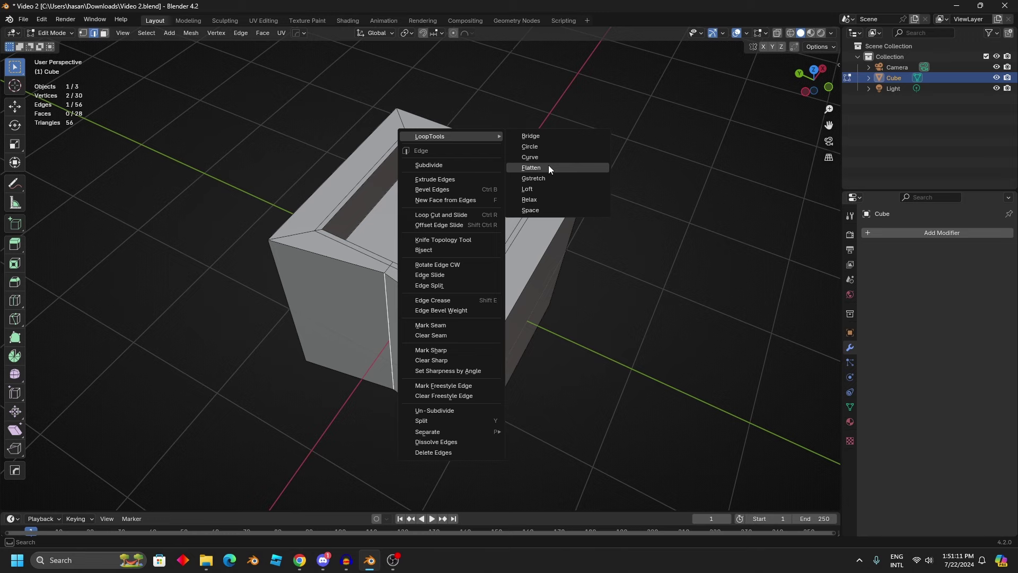
pyautogui.click(530, 167)
# - Select the two front faces on either side of the moved edge and try to flatten them with LoopTools
pyautogui.press('3')
pyautogui.click(352, 303)
pyautogui.keyDown('shift'); pyautogui.click(435, 366); pyautogui.keyUp('shift')
pyautogui.rightClick(654, 105)
pyautogui.moveTo(654, 105)
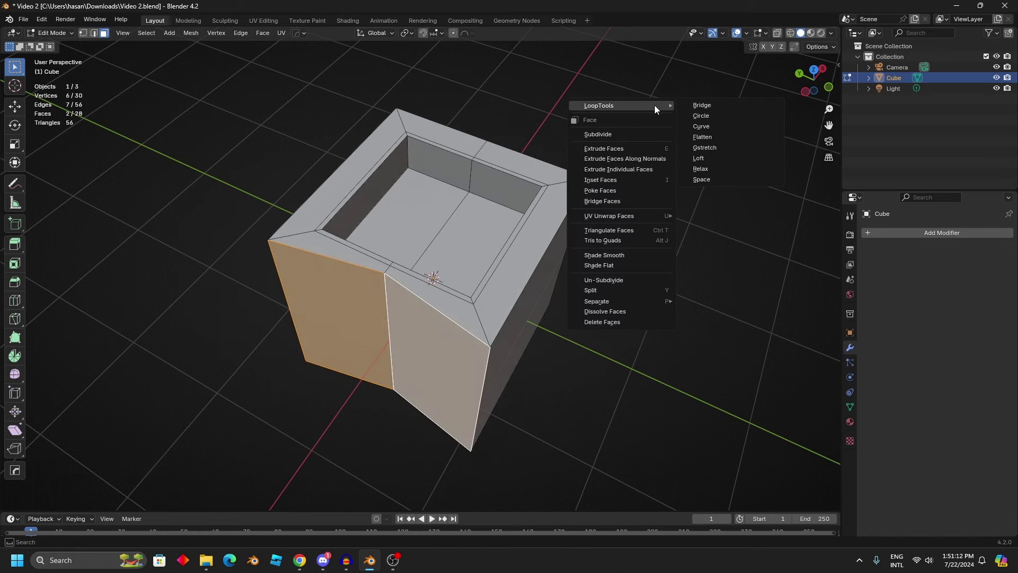
pyautogui.click(713, 138)
# - Reshape the two selected front faces with LoopTools Circle using Best fit, and scale them by about 0.849
pyautogui.rightClick(552, 157)
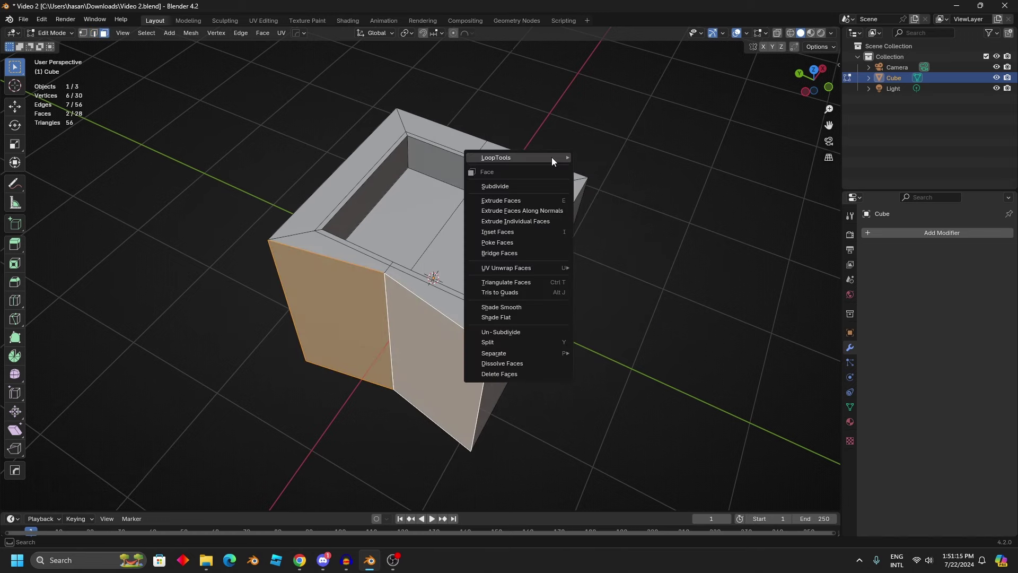
pyautogui.moveTo(552, 157)
pyautogui.click(616, 167)
pyautogui.press('s')
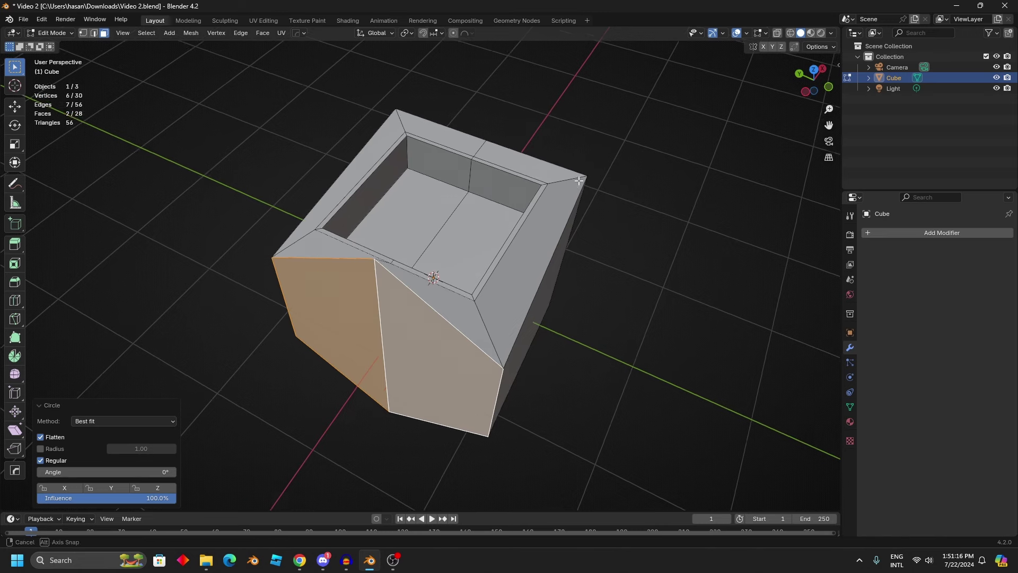
pyautogui.moveTo(579, 181); pyautogui.dragTo(531, 160, button='middle')
pyautogui.click(577, 130)
# - Apply LoopTools Space with Cubic interpolation to the two selected front faces
pyautogui.rightClick(577, 130)
pyautogui.moveTo(583, 130)
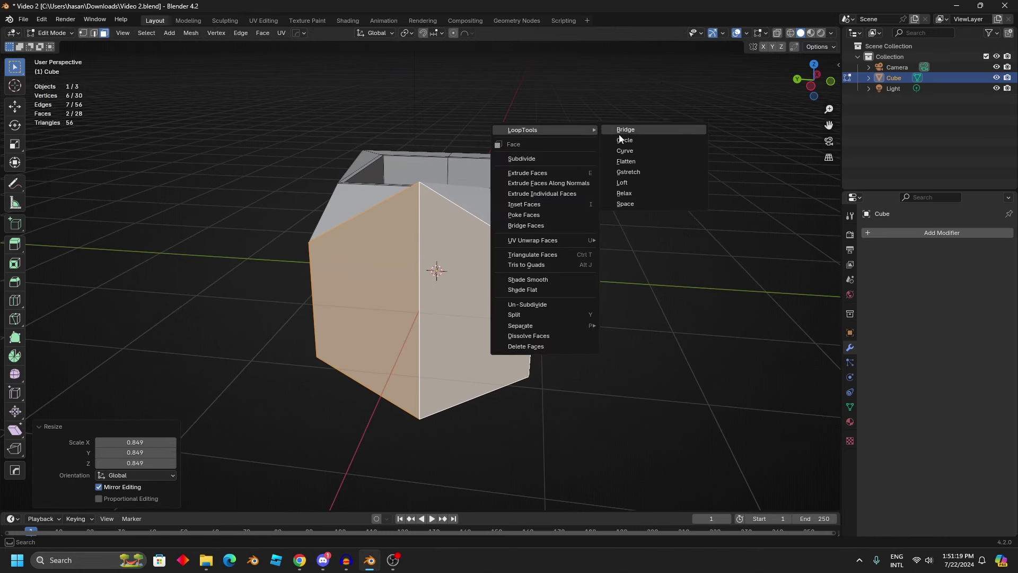
pyautogui.click(647, 205)
pyautogui.rightClick(605, 146)
pyautogui.moveTo(604, 147)
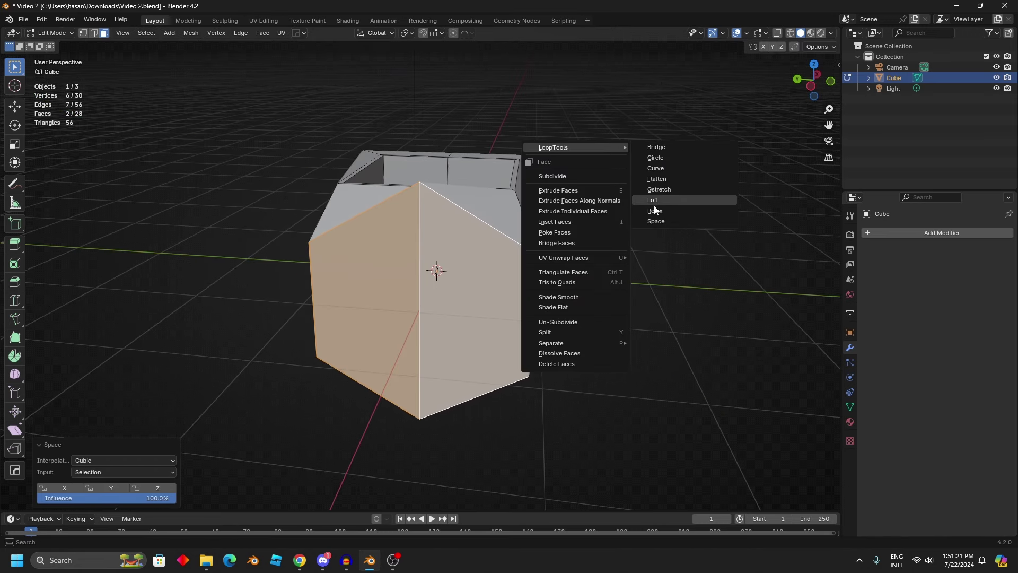
# - Inspect the reshaped front faces, return to Object Mode and save Video 2.blend
pyautogui.scroll(-4, 505, 267)
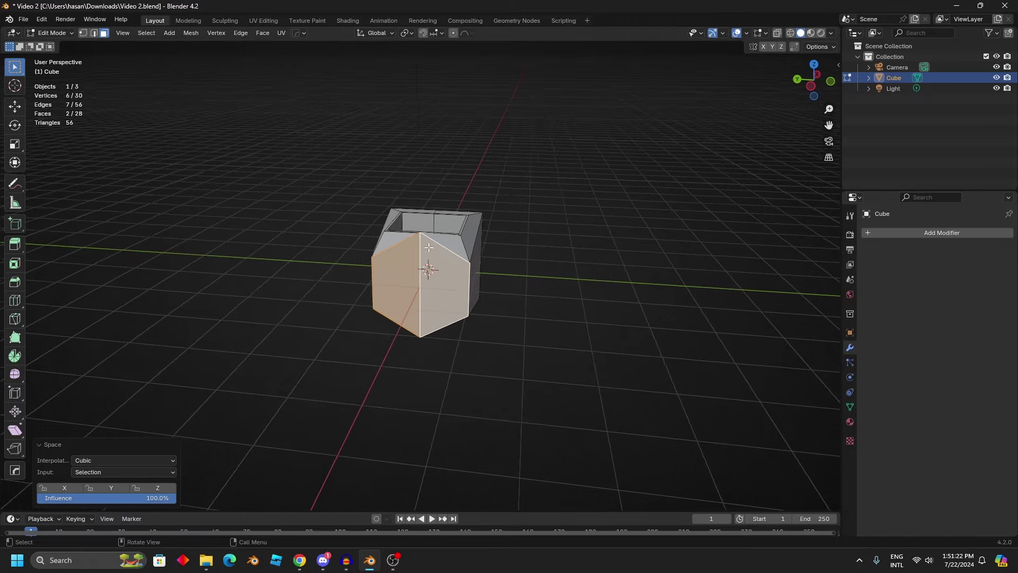
pyautogui.moveTo(428, 248); pyautogui.dragTo(352, 246, button='middle')
pyautogui.scroll(3, 347, 244)
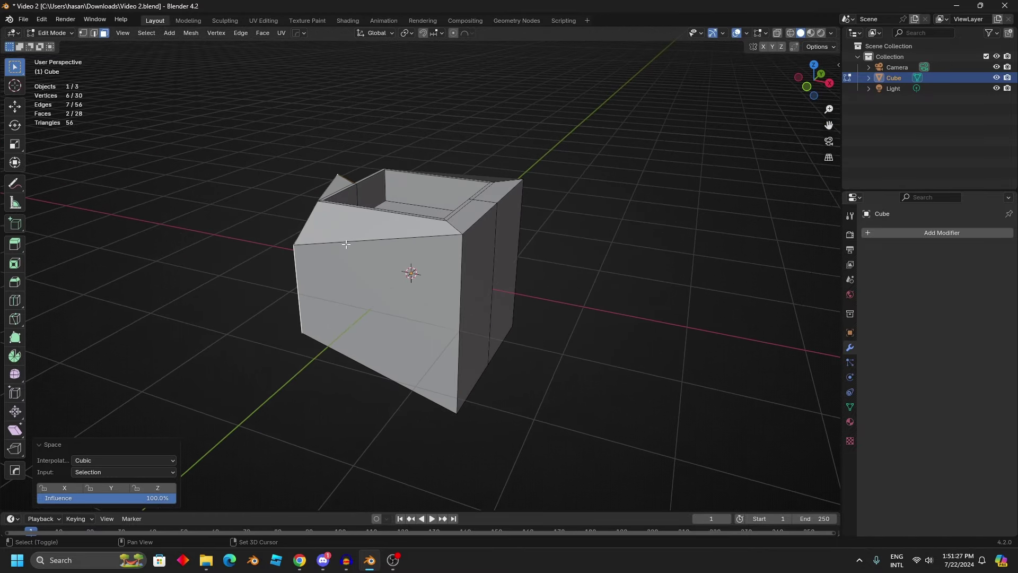
pyautogui.scroll(-3, 347, 244)
pyautogui.moveTo(350, 244); pyautogui.dragTo(489, 232, button='middle')
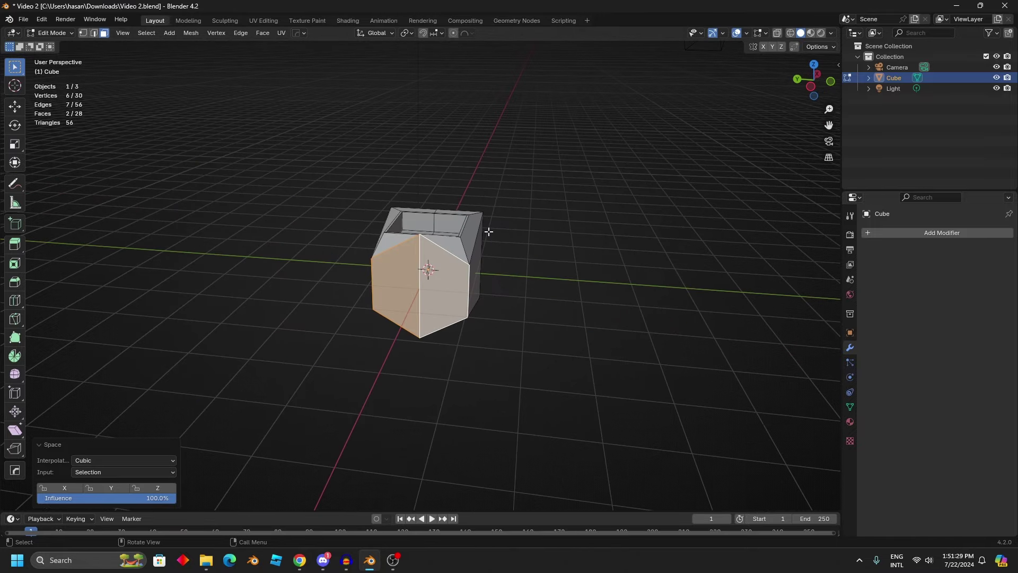
pyautogui.scroll(8, 488, 232)
pyautogui.scroll(-5, 488, 232)
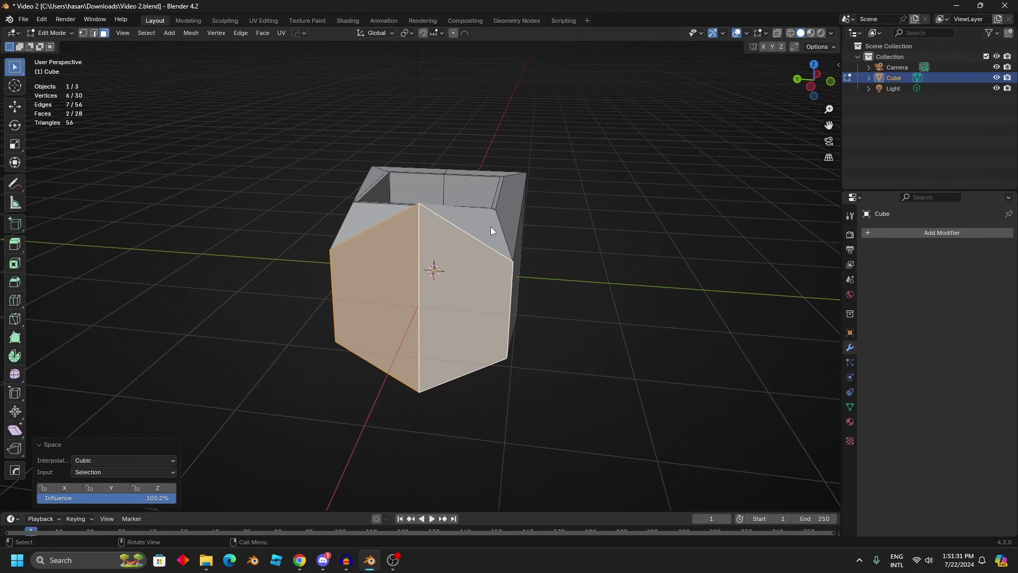
pyautogui.press('Tab')
pyautogui.hotkey('ctrl', 's')
# - Deselect the cube and inspect its reshaped form without the selection outline
pyautogui.moveTo(491, 231); pyautogui.dragTo(386, 260, button='middle')
pyautogui.scroll(4, 386, 260)
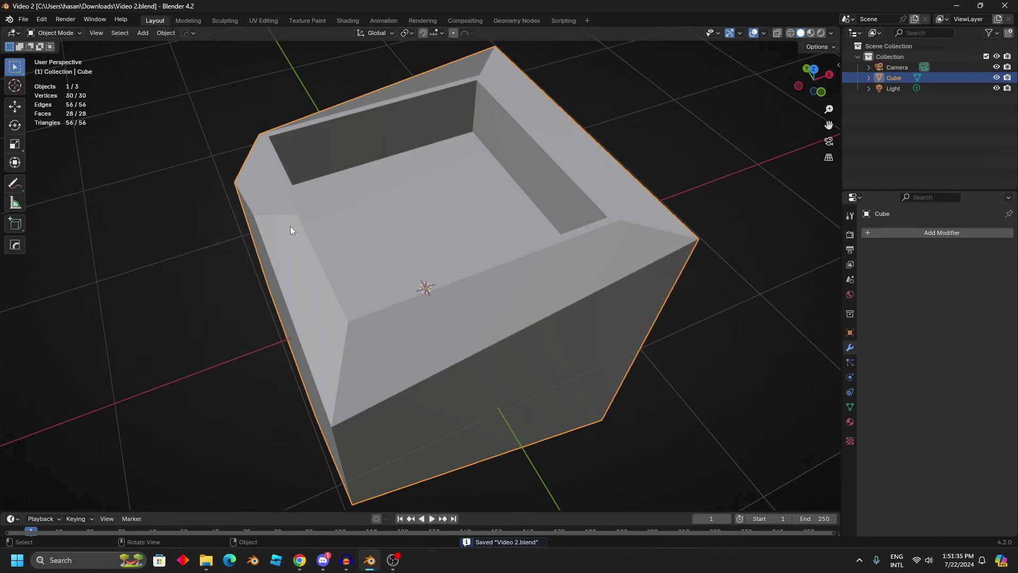
pyautogui.scroll(-3, 593, 346)
pyautogui.click(593, 346)
pyautogui.moveTo(292, 221); pyautogui.dragTo(434, 323, button='middle')
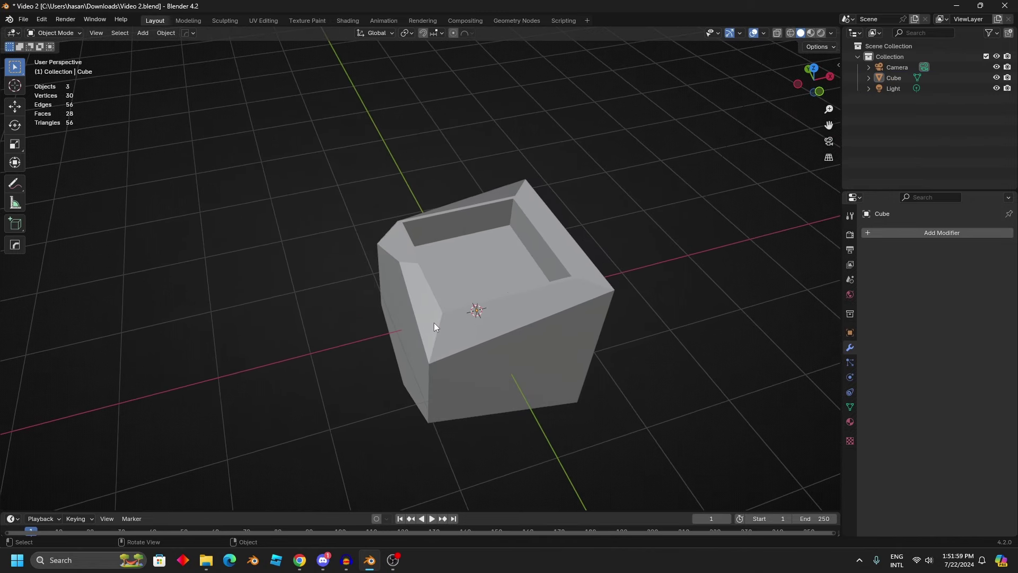
pyautogui.scroll(-1, 435, 314)
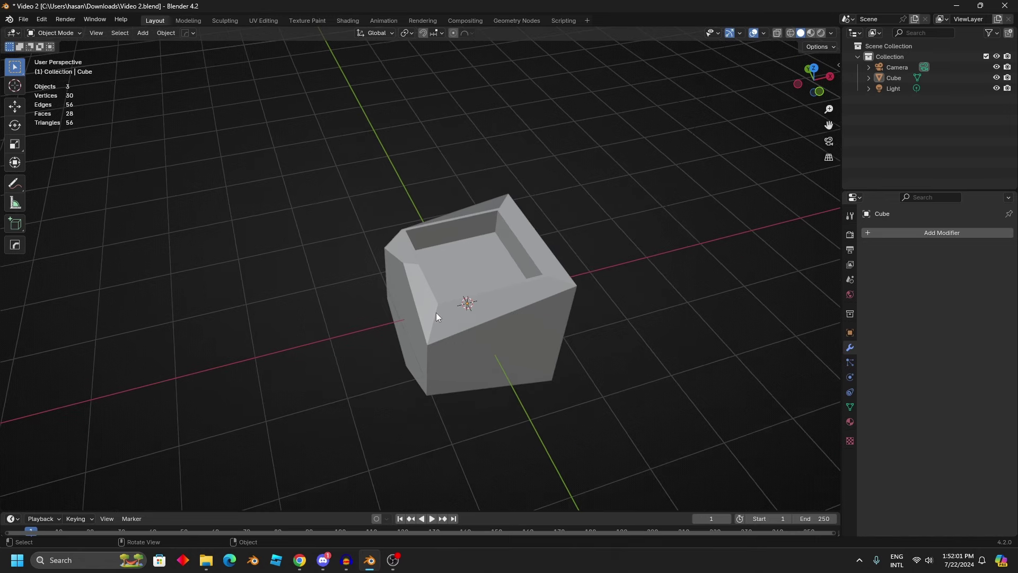